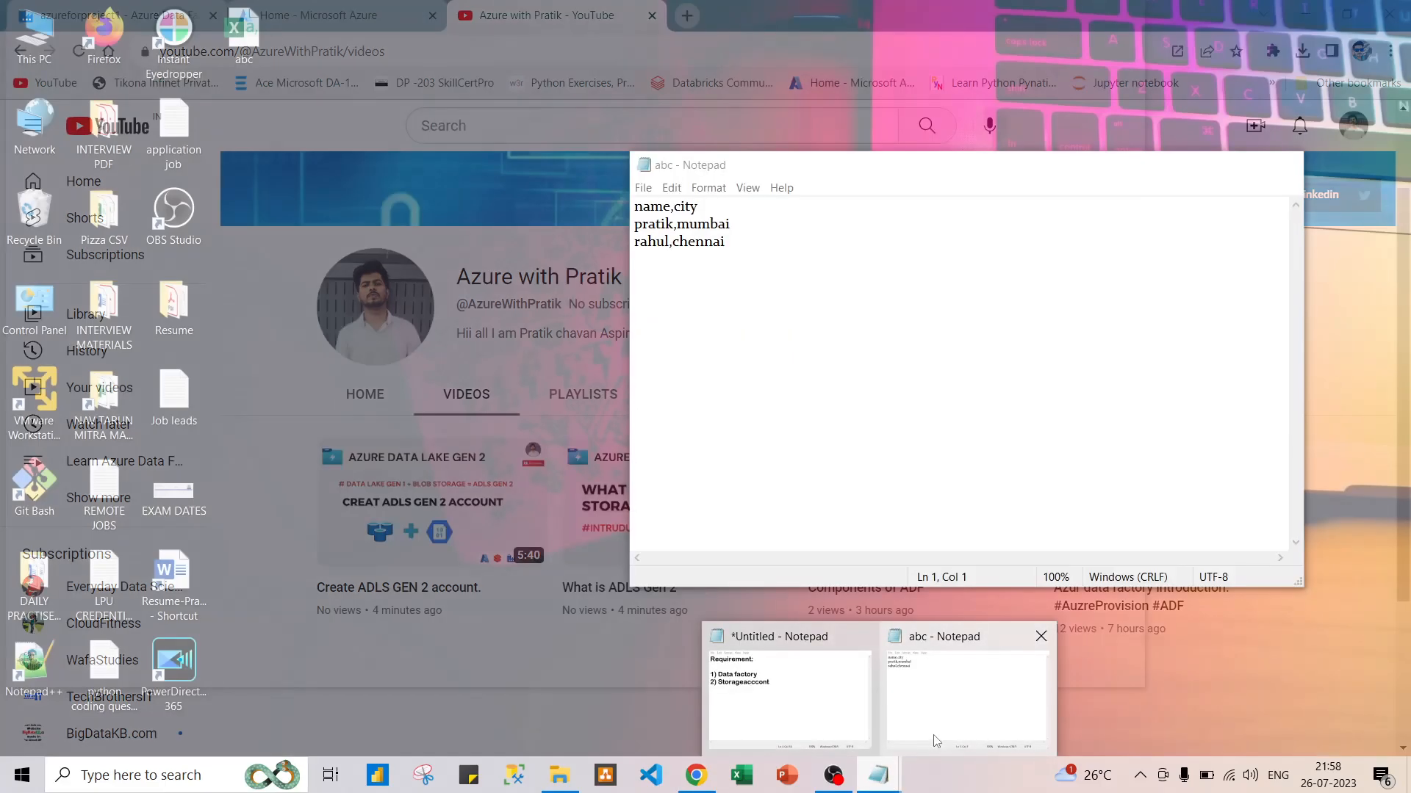
Bring up the untitled Notepad note that lists the requirements.
left_click(936, 738)
mouse_move(881, 781)
left_click(786, 698)
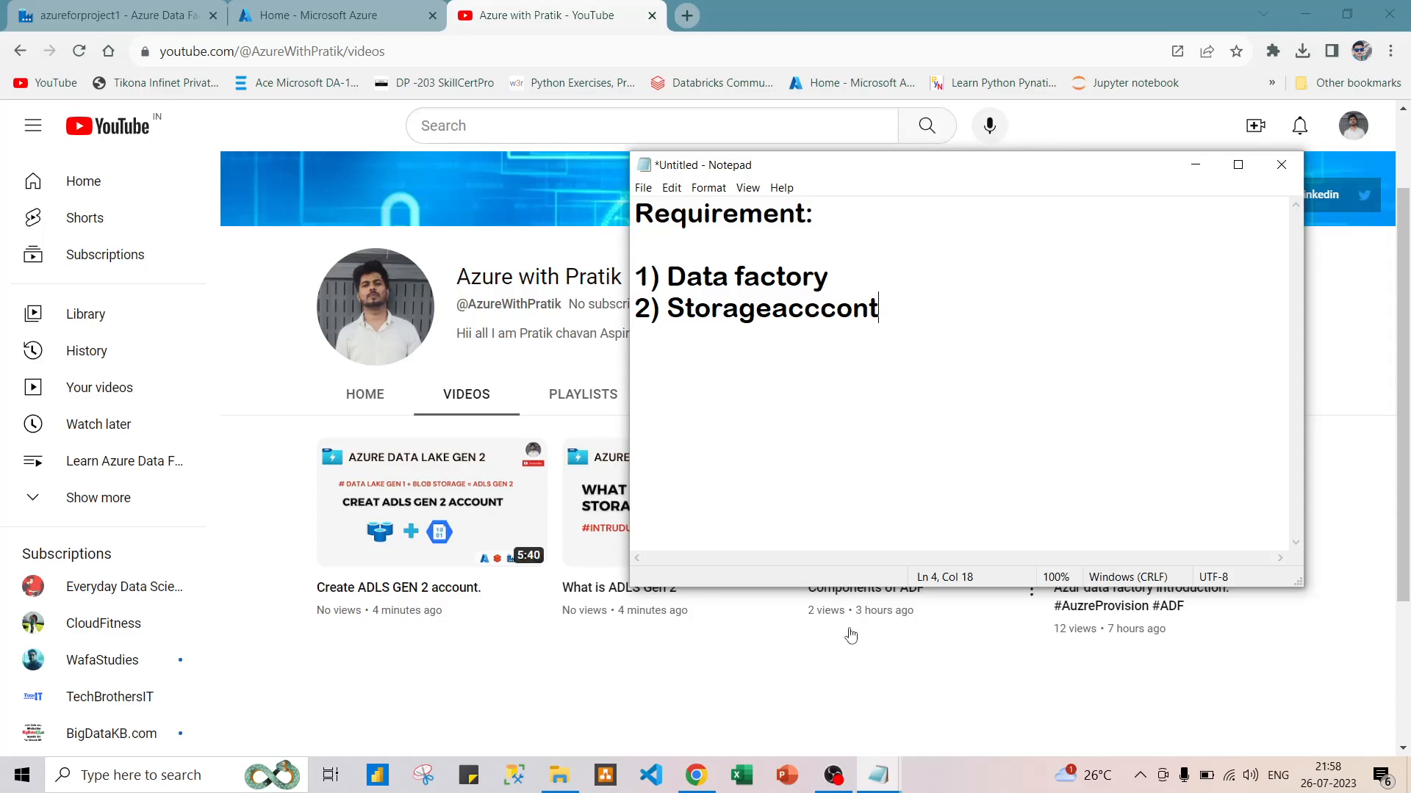
In the Azure portal, open the Input directory inside the storage account's folder1gen2 container.
left_click(316, 15)
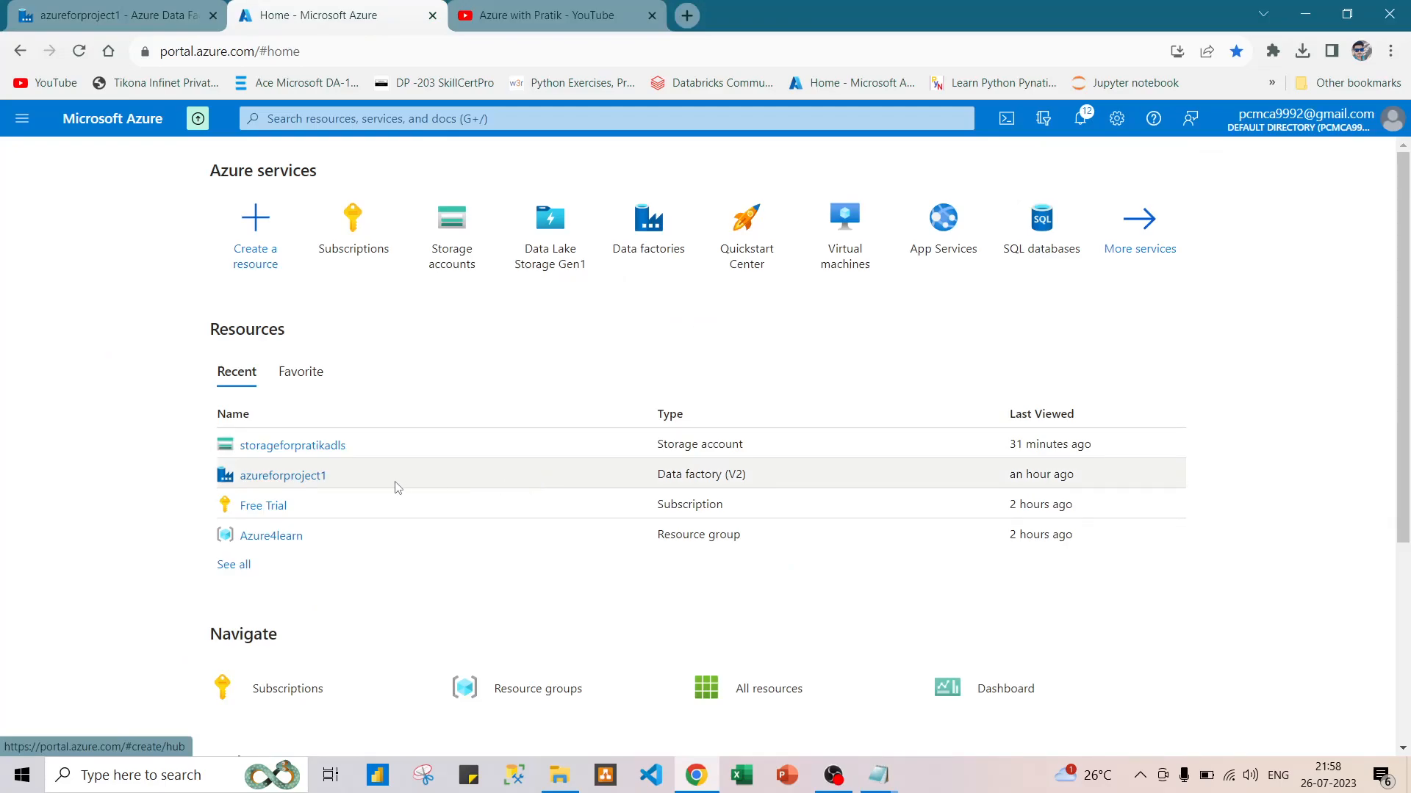
left_click(305, 452)
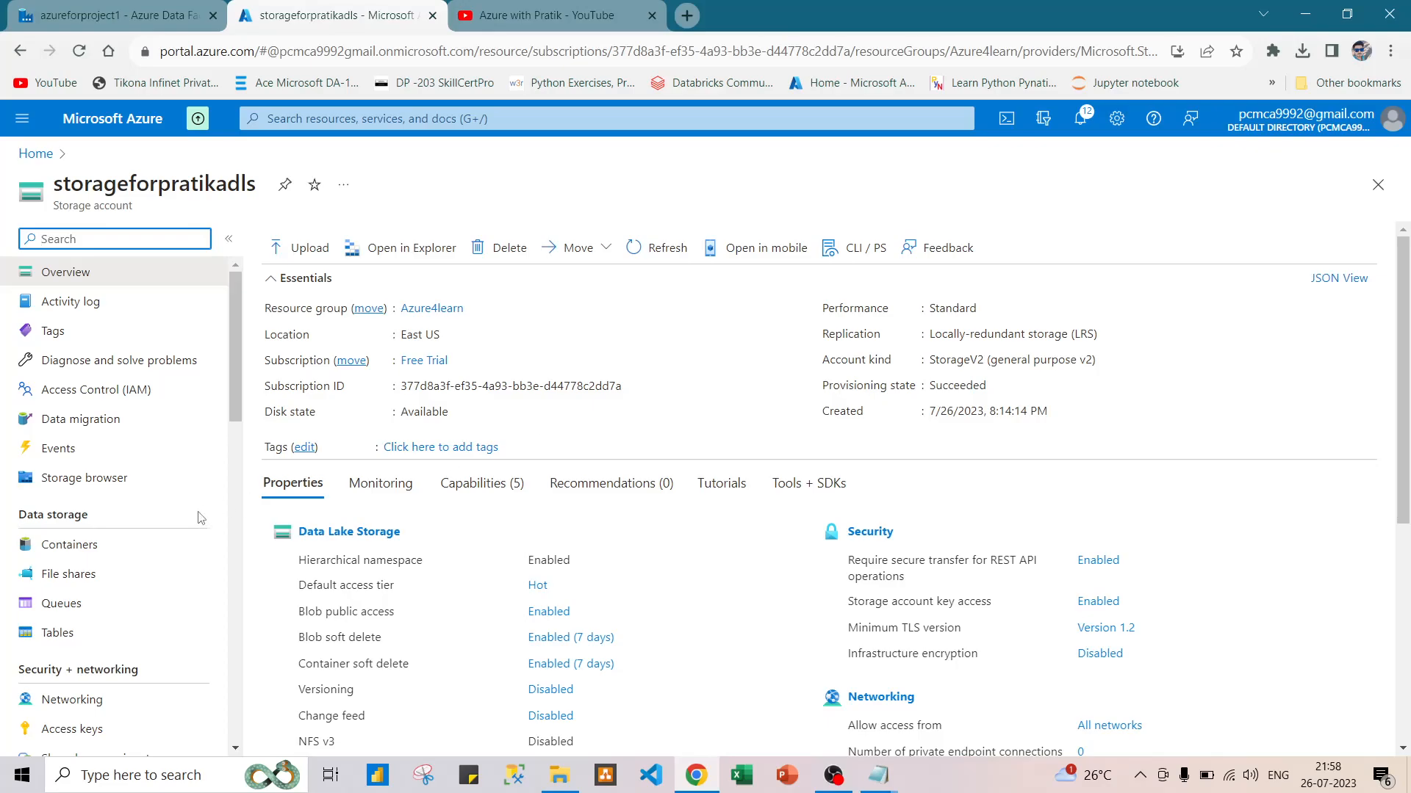
left_click(184, 544)
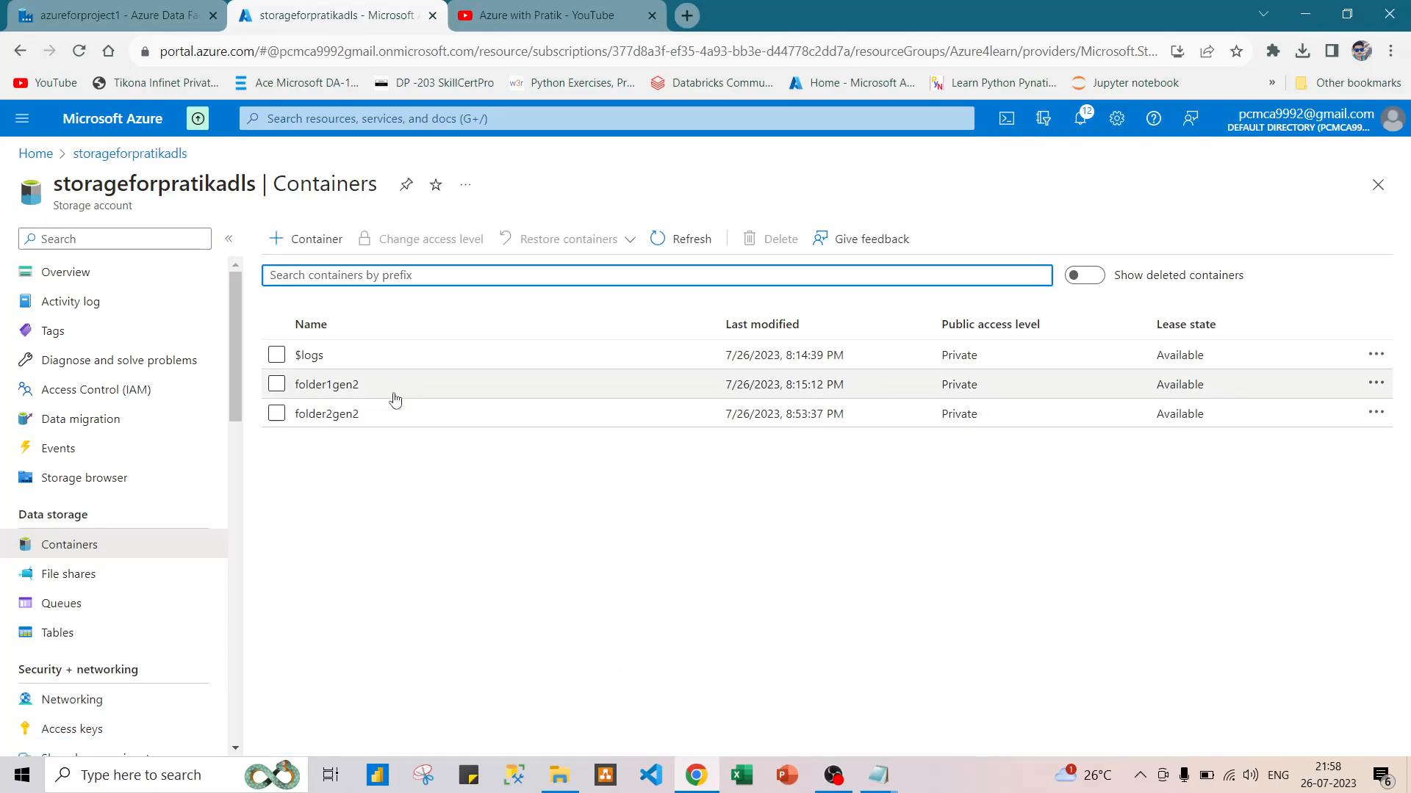
left_click(384, 381)
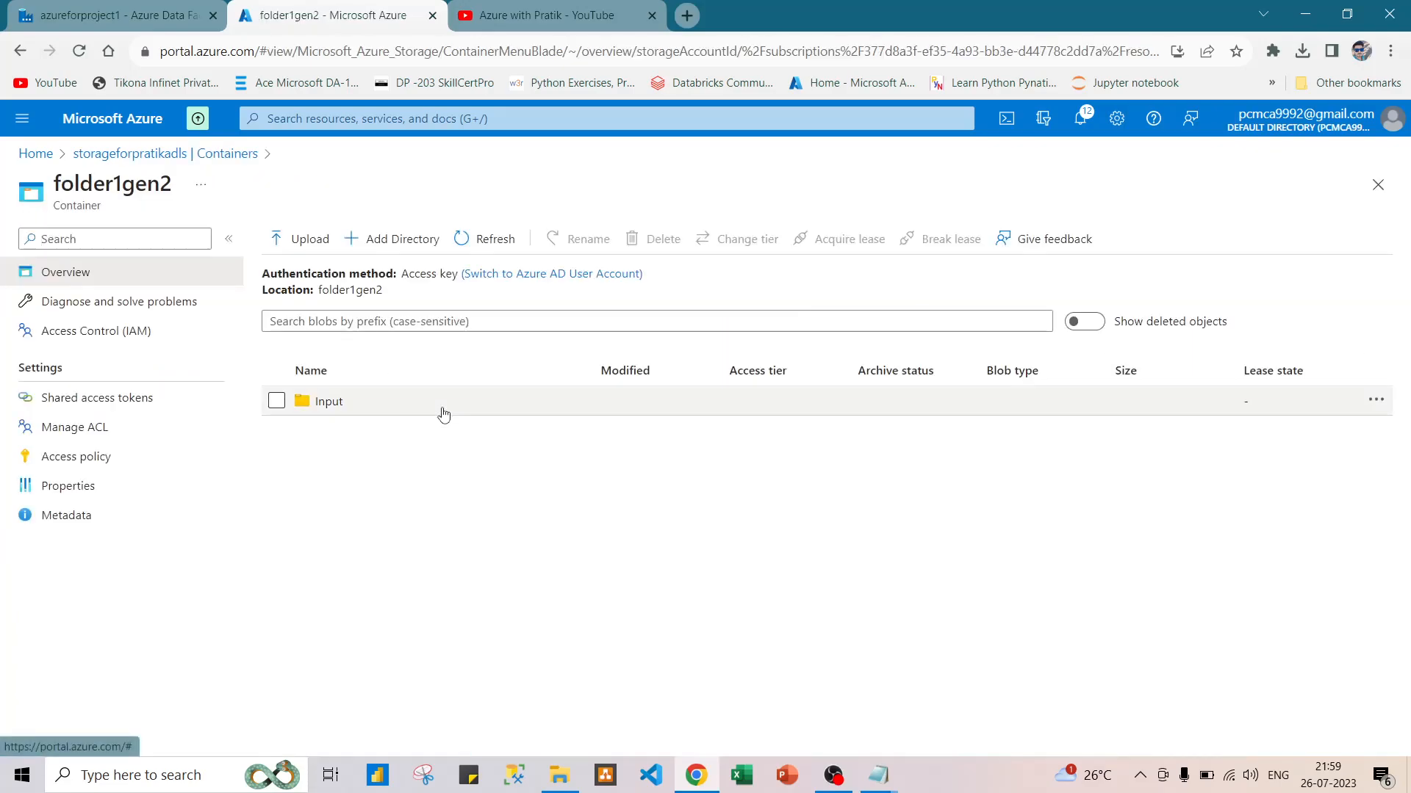
left_click(444, 415)
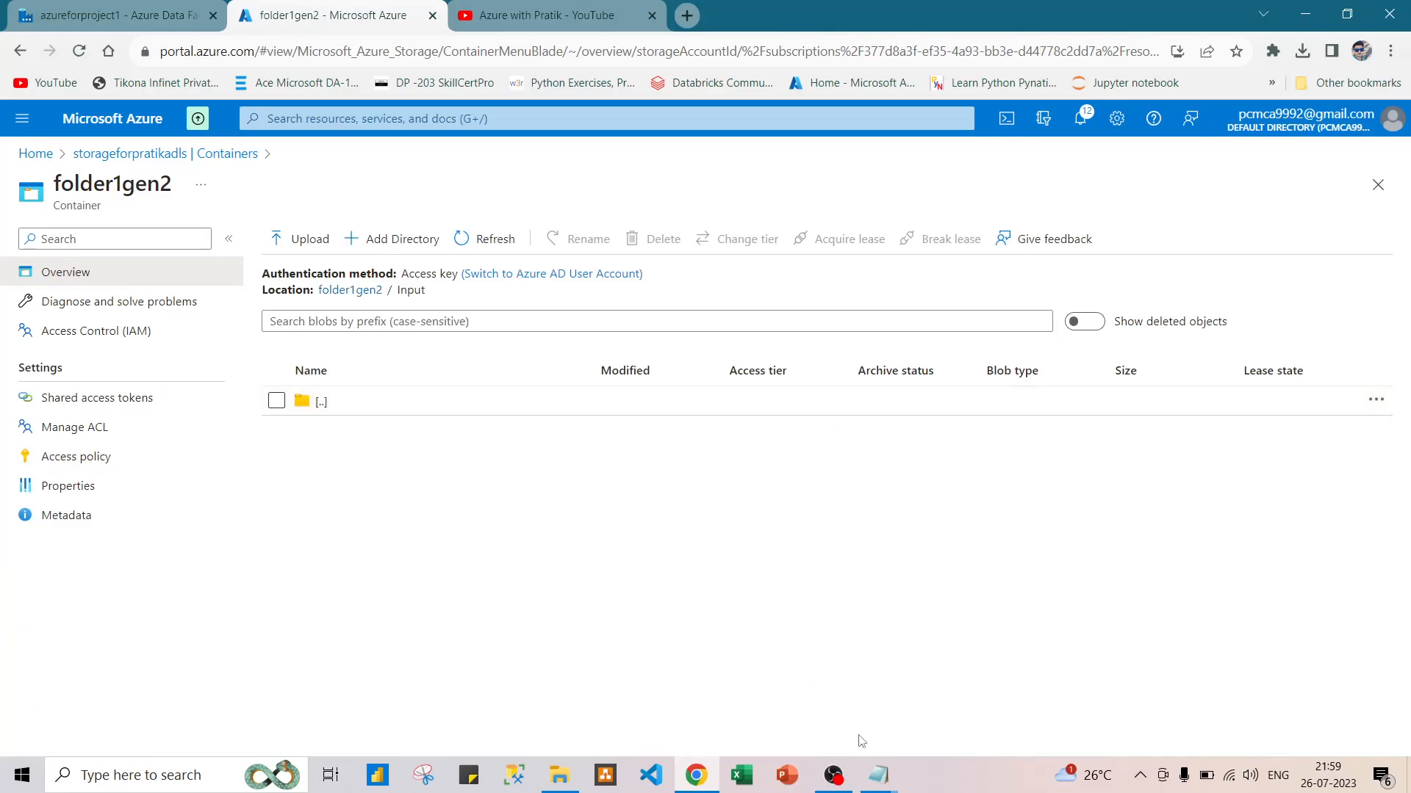
Review the contents of the abc file in Notepad and close it.
left_click(878, 778)
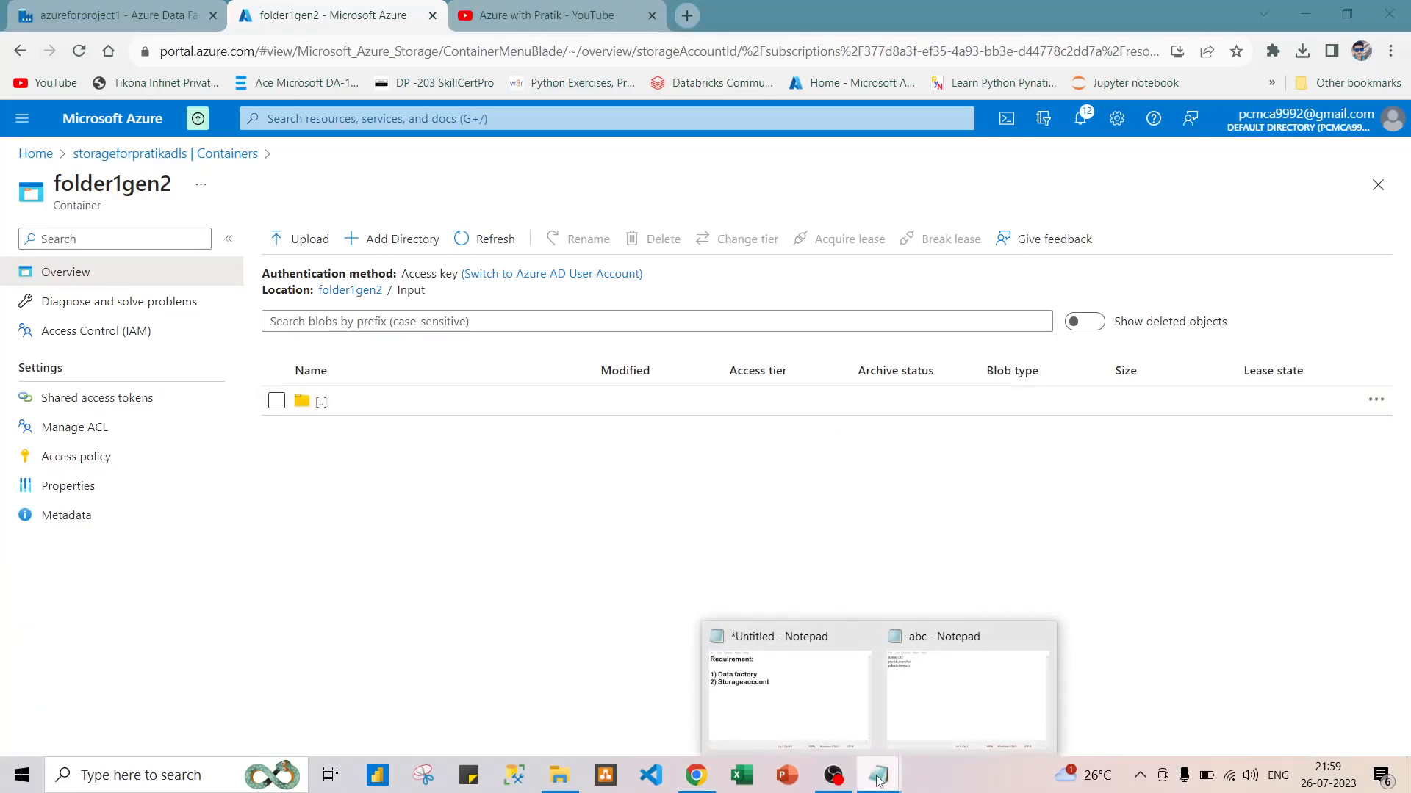
left_click(931, 737)
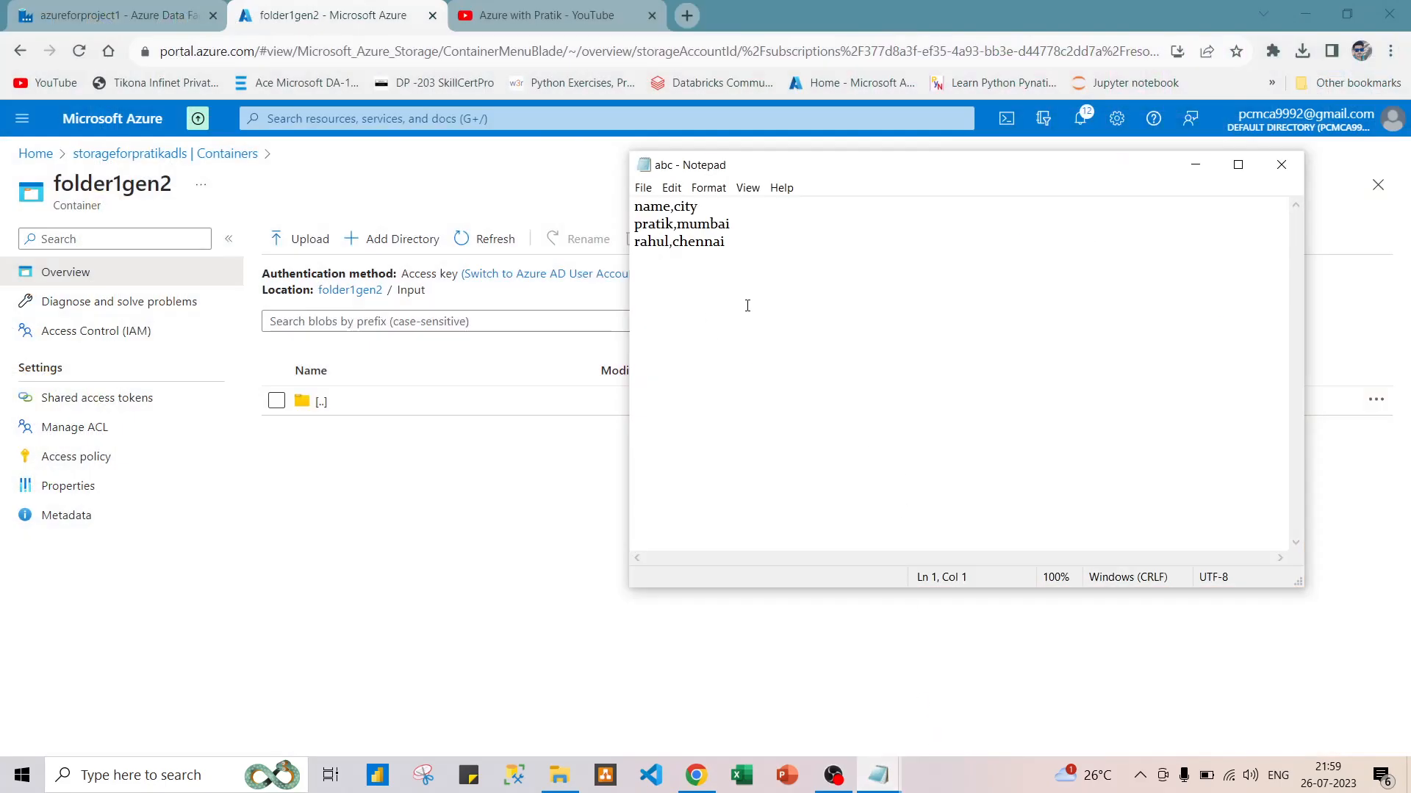
left_click(1283, 169)
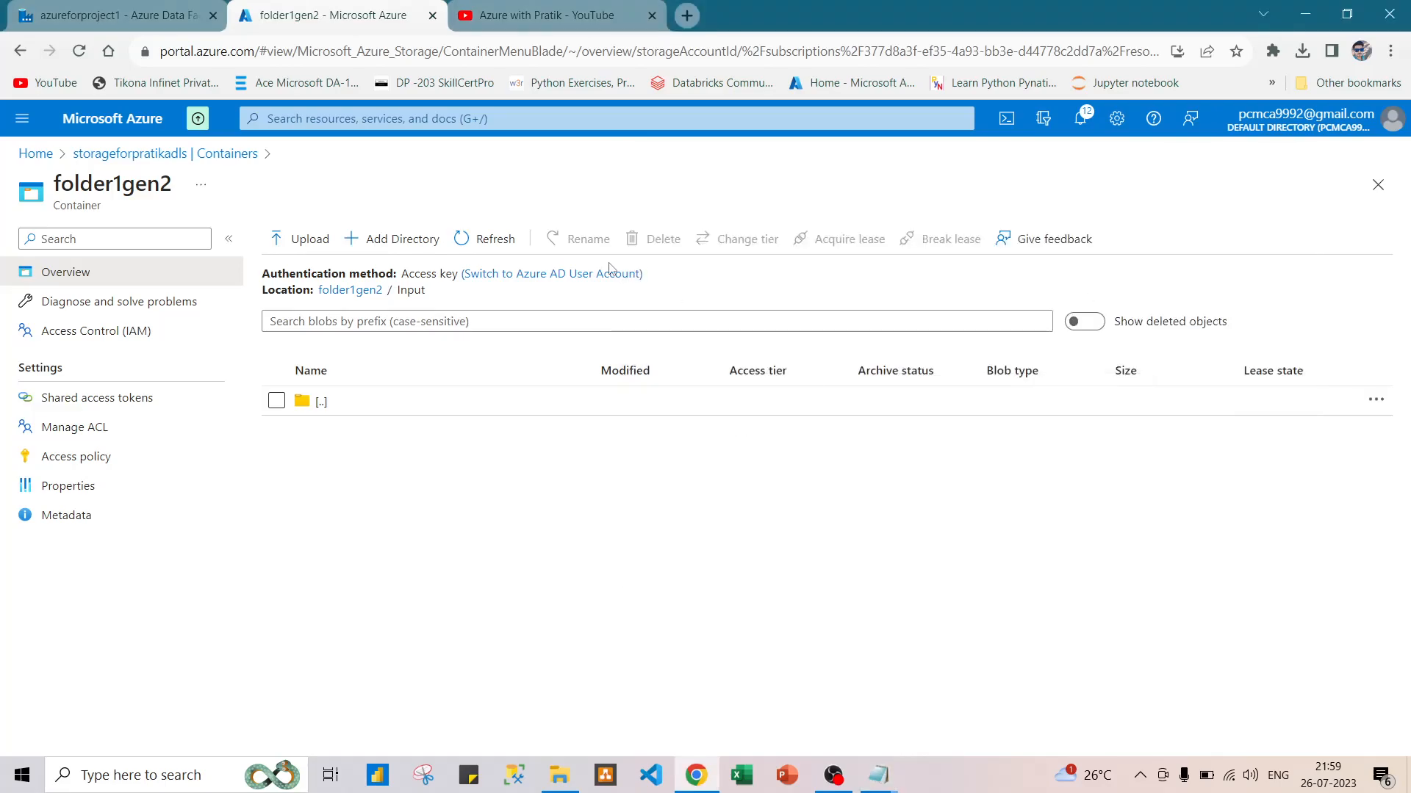
Upload abc.csv from the Desktop to the Input directory of the folder1gen2 container.
left_click(295, 240)
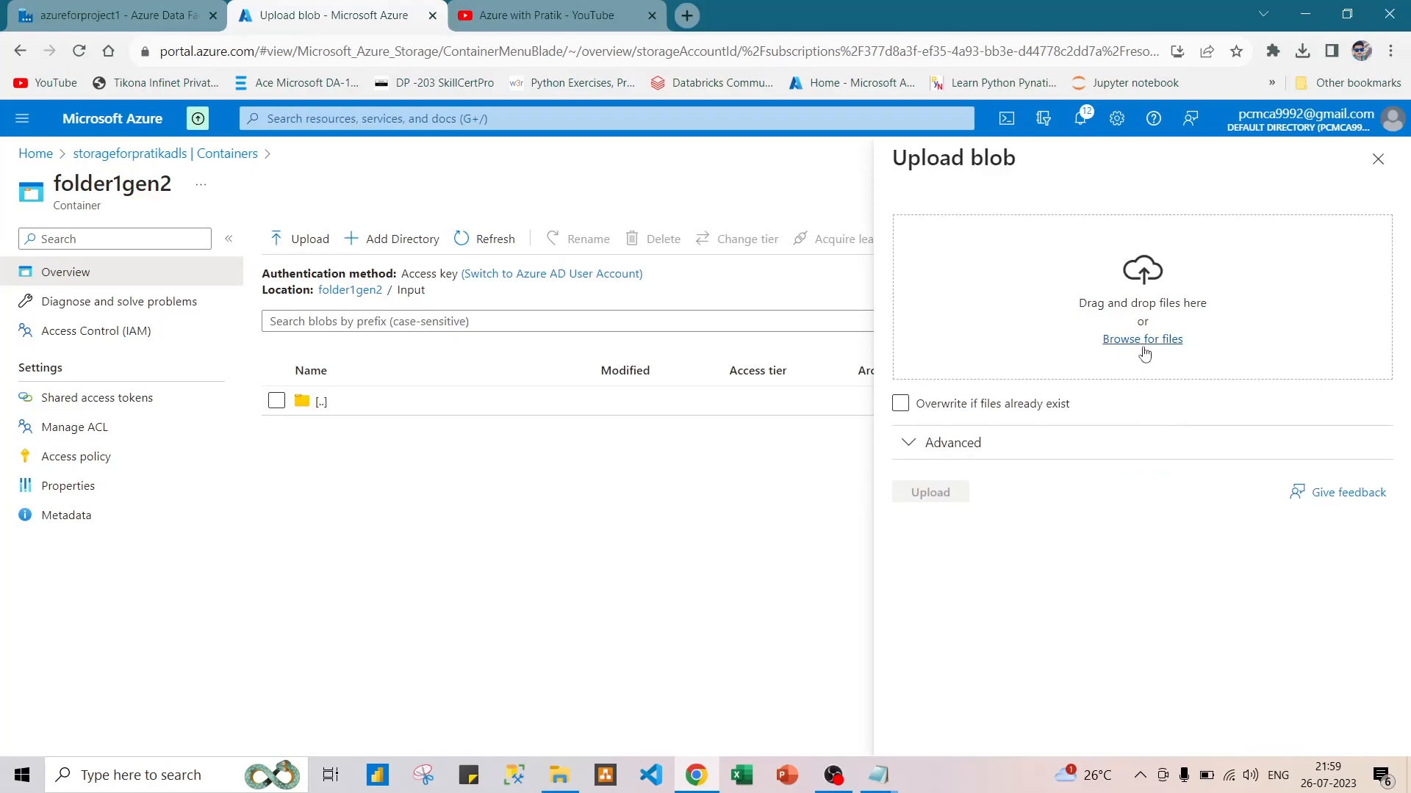
left_click(1143, 339)
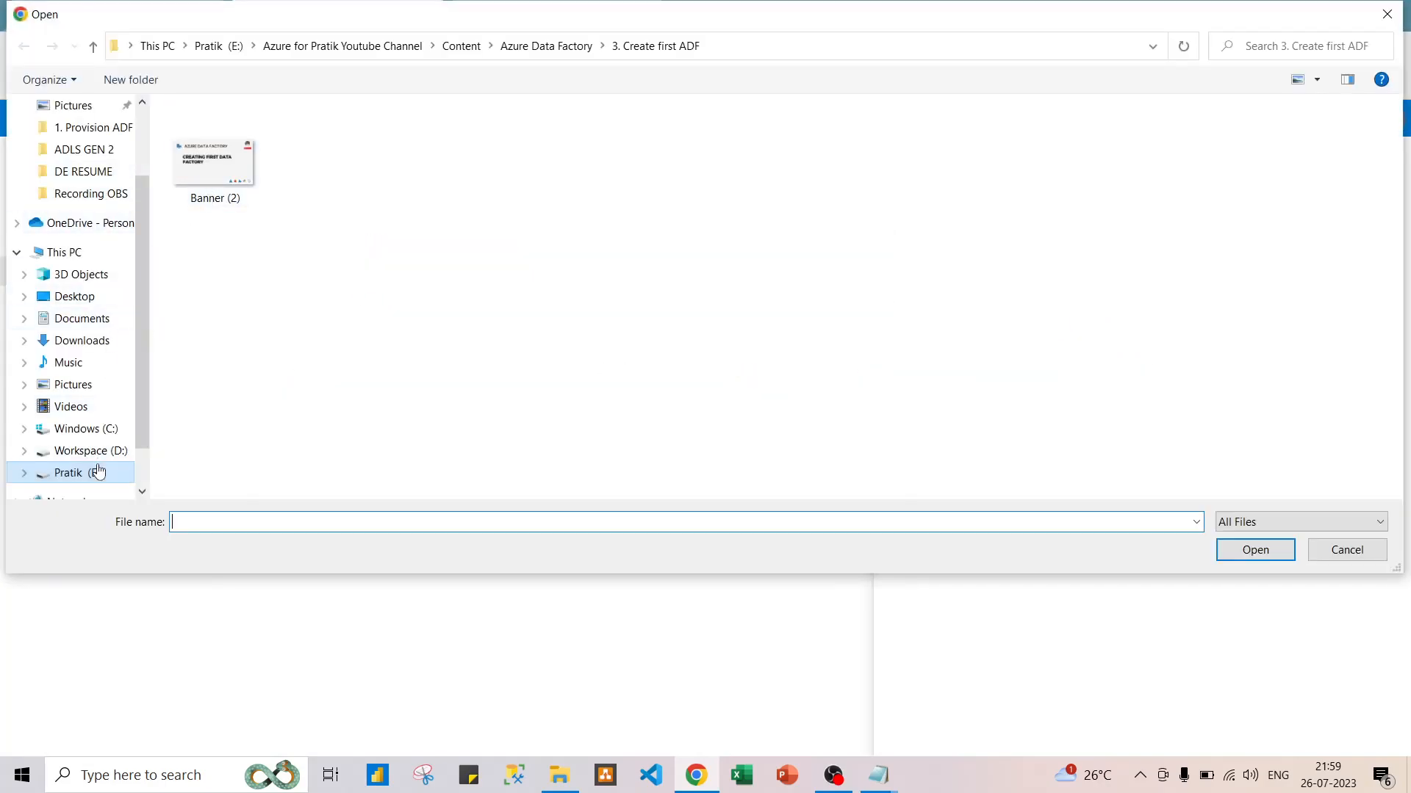
scroll(57, 110, "up", 2)
left_click(69, 140)
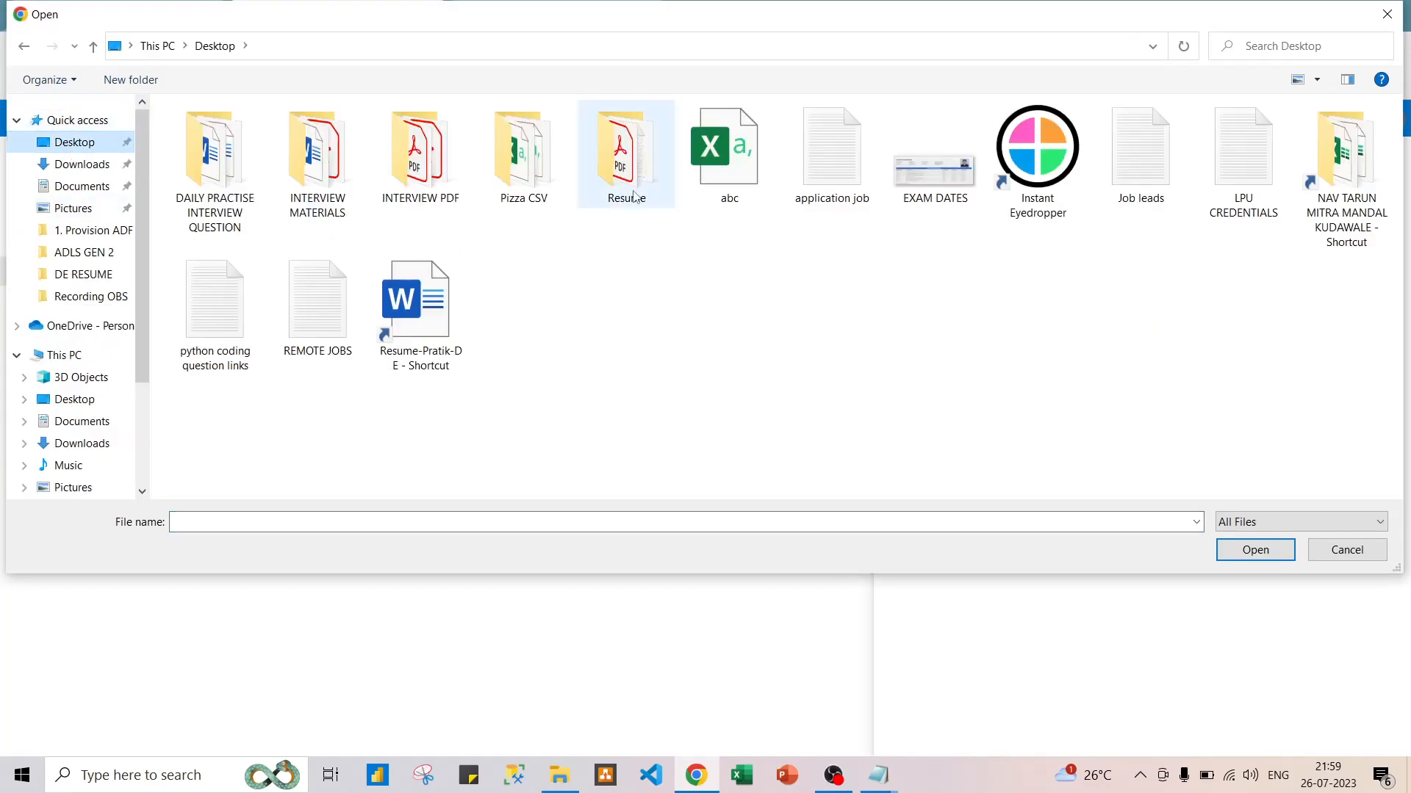
double_click(707, 181)
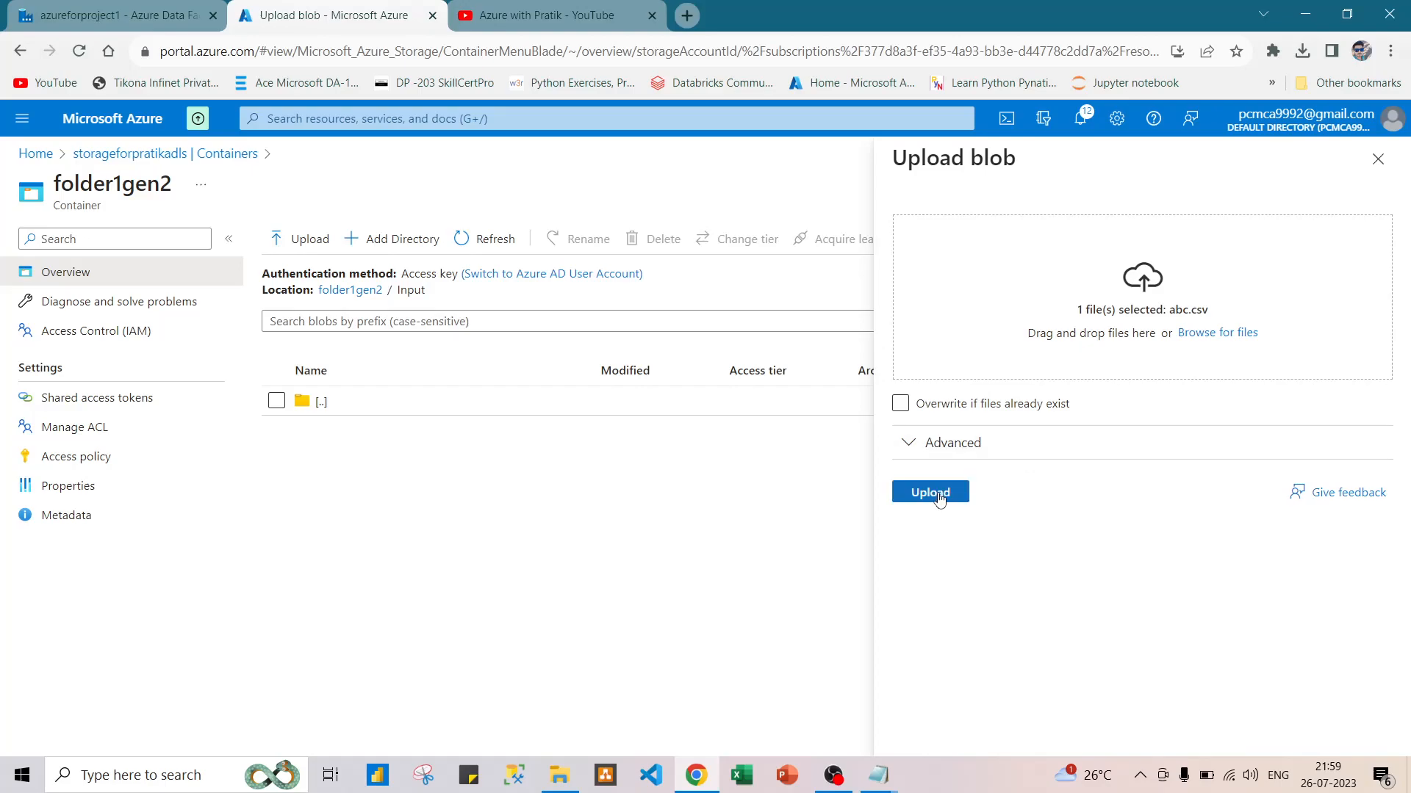
left_click(937, 500)
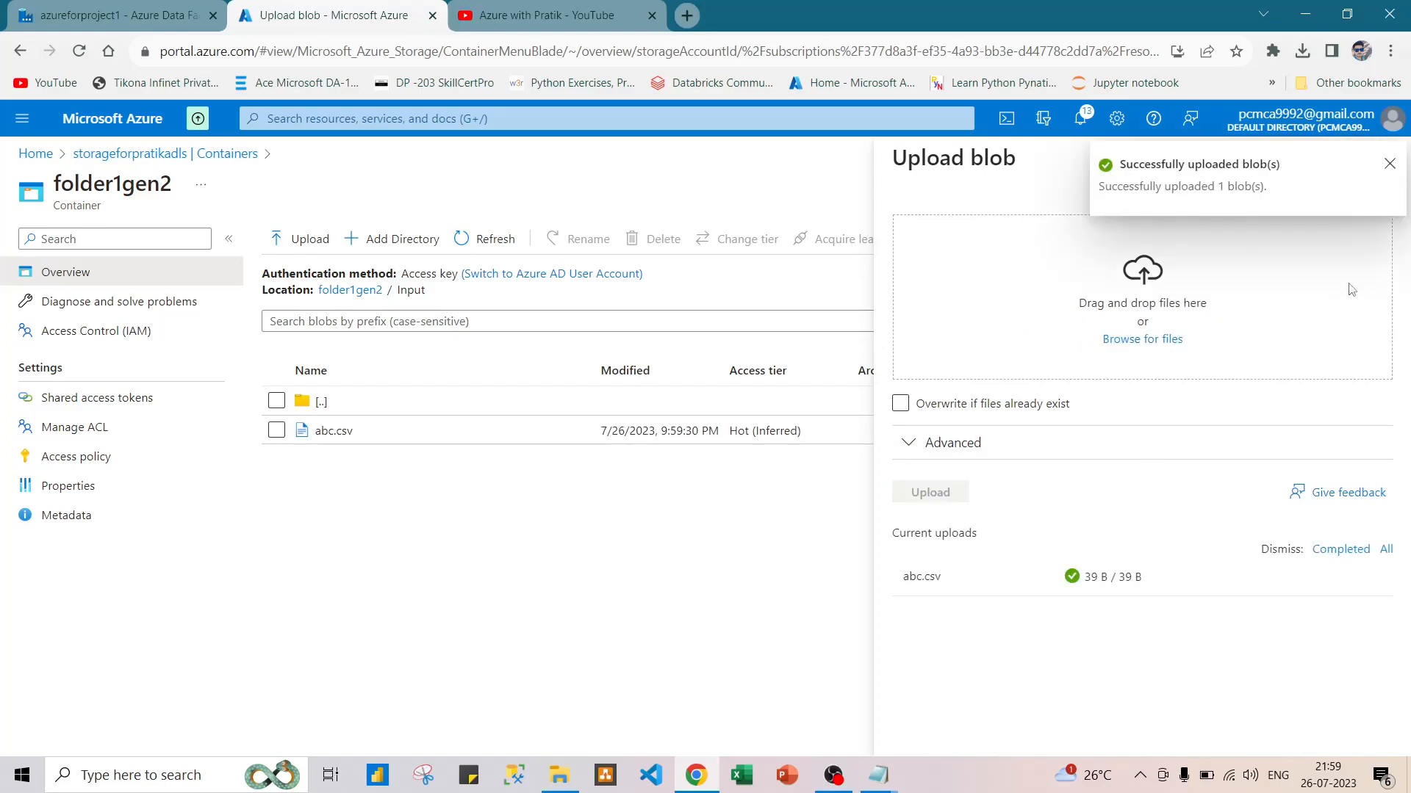
left_click(1391, 165)
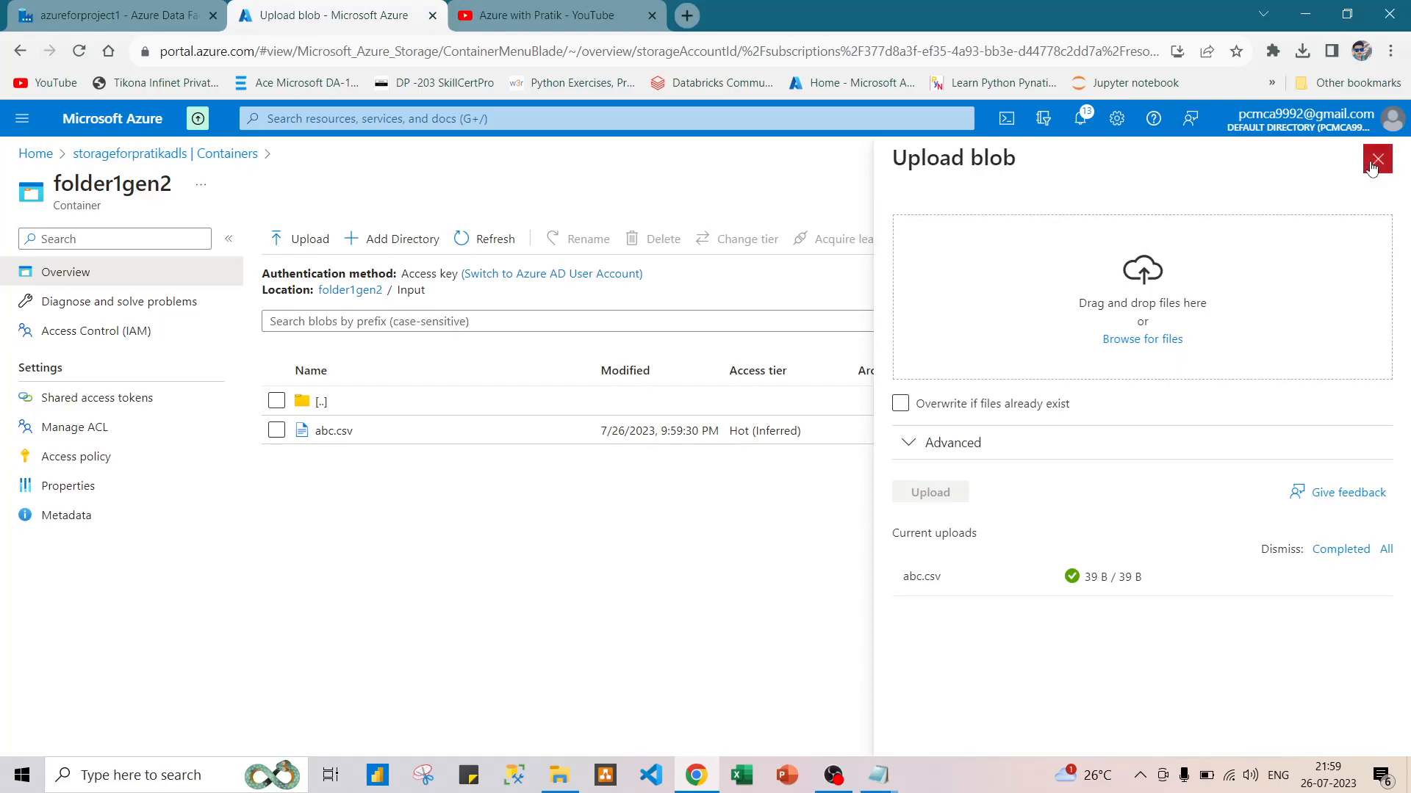
left_click(1373, 163)
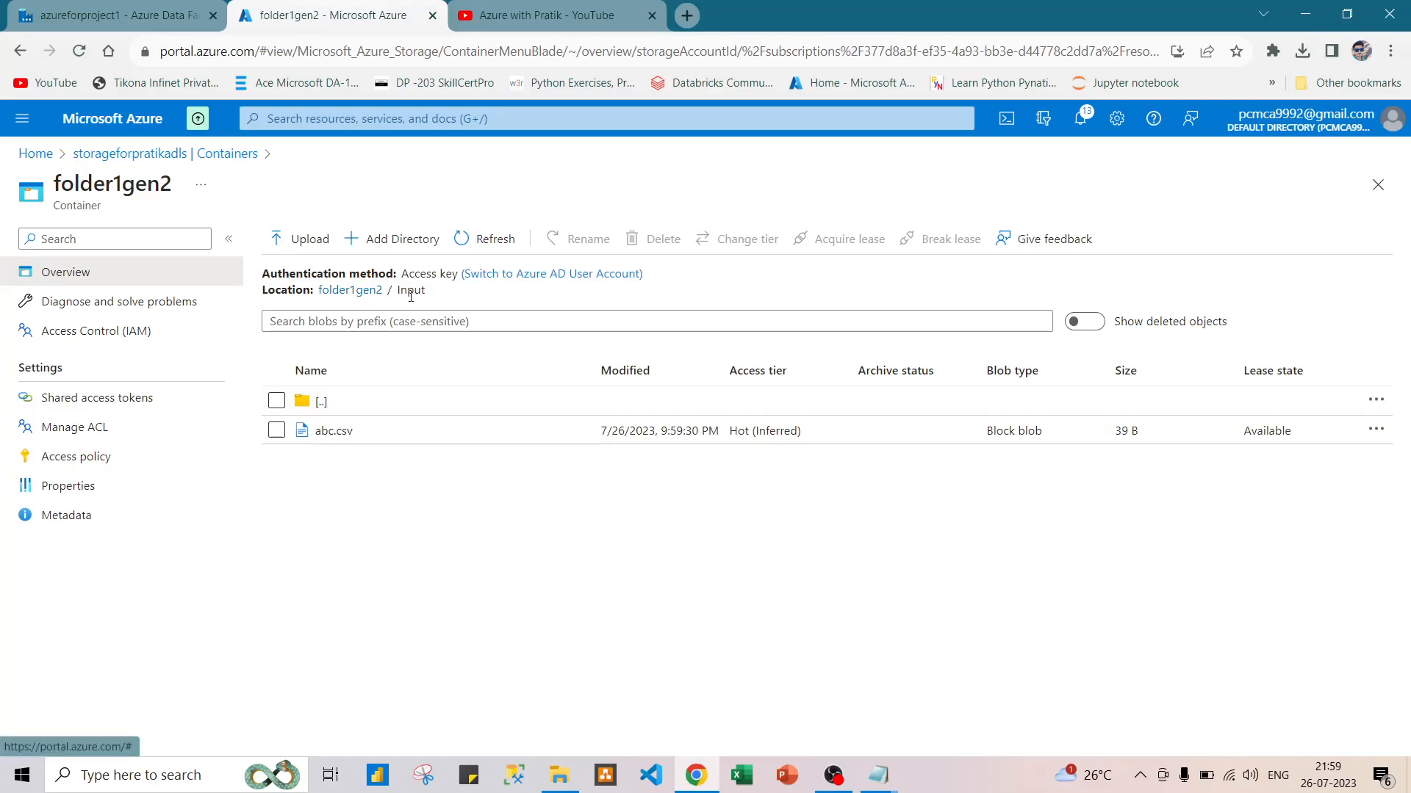
Return to the storage account's containers and view the input2 directory inside folder2gen2.
left_click(356, 292)
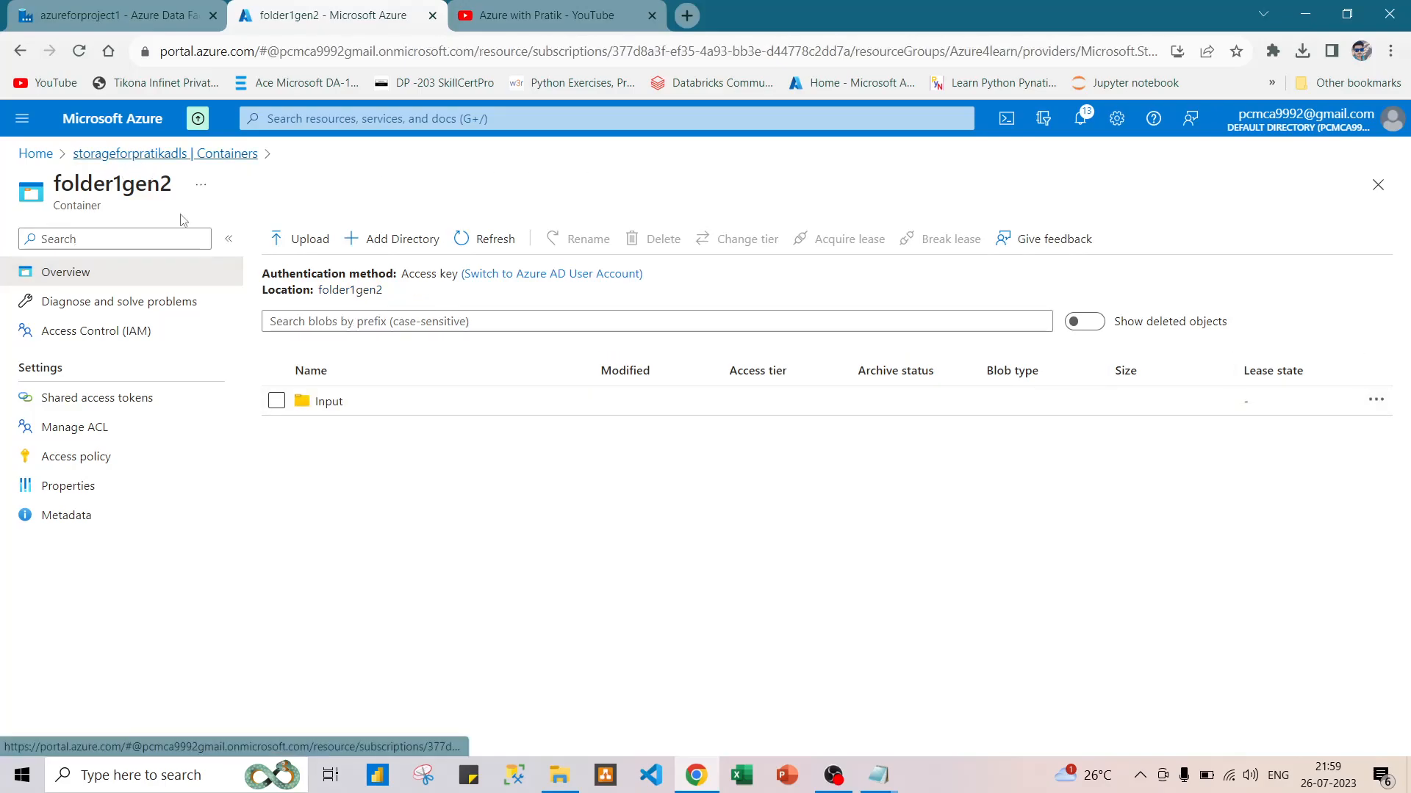
left_click(166, 153)
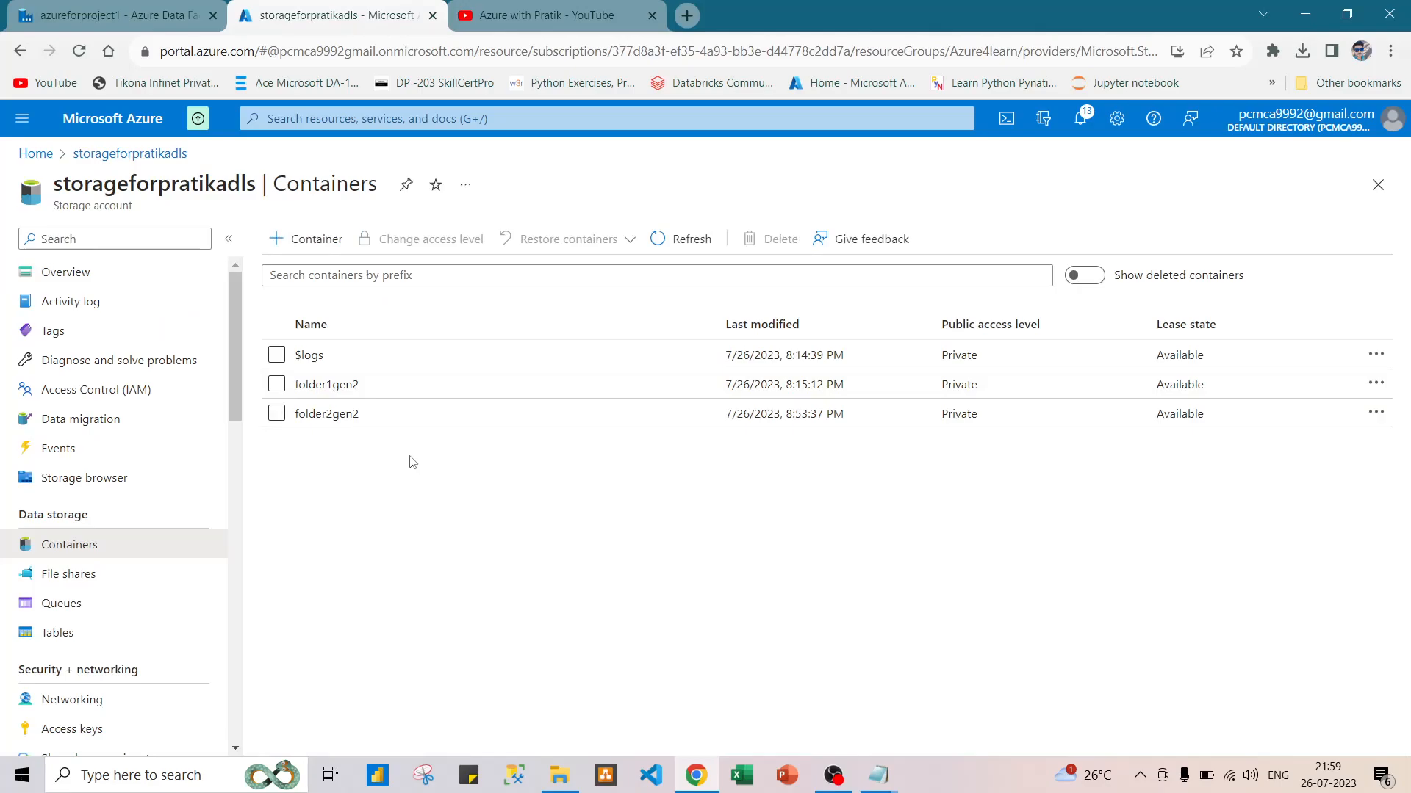
left_click(467, 426)
left_click(426, 404)
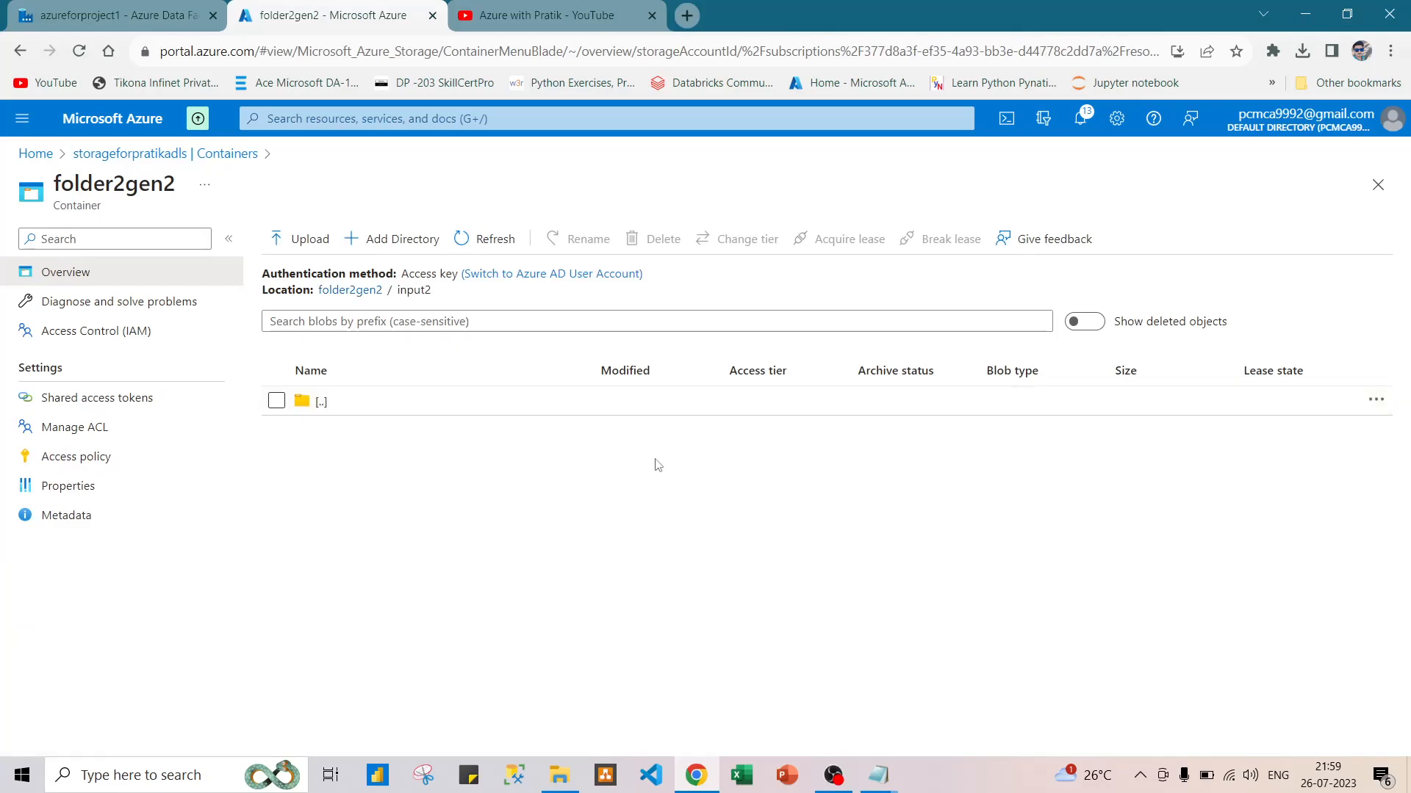
Switch to the azureforproject1 data factory and delete the copy_input1_to_input2 pipeline.
left_click(149, 6)
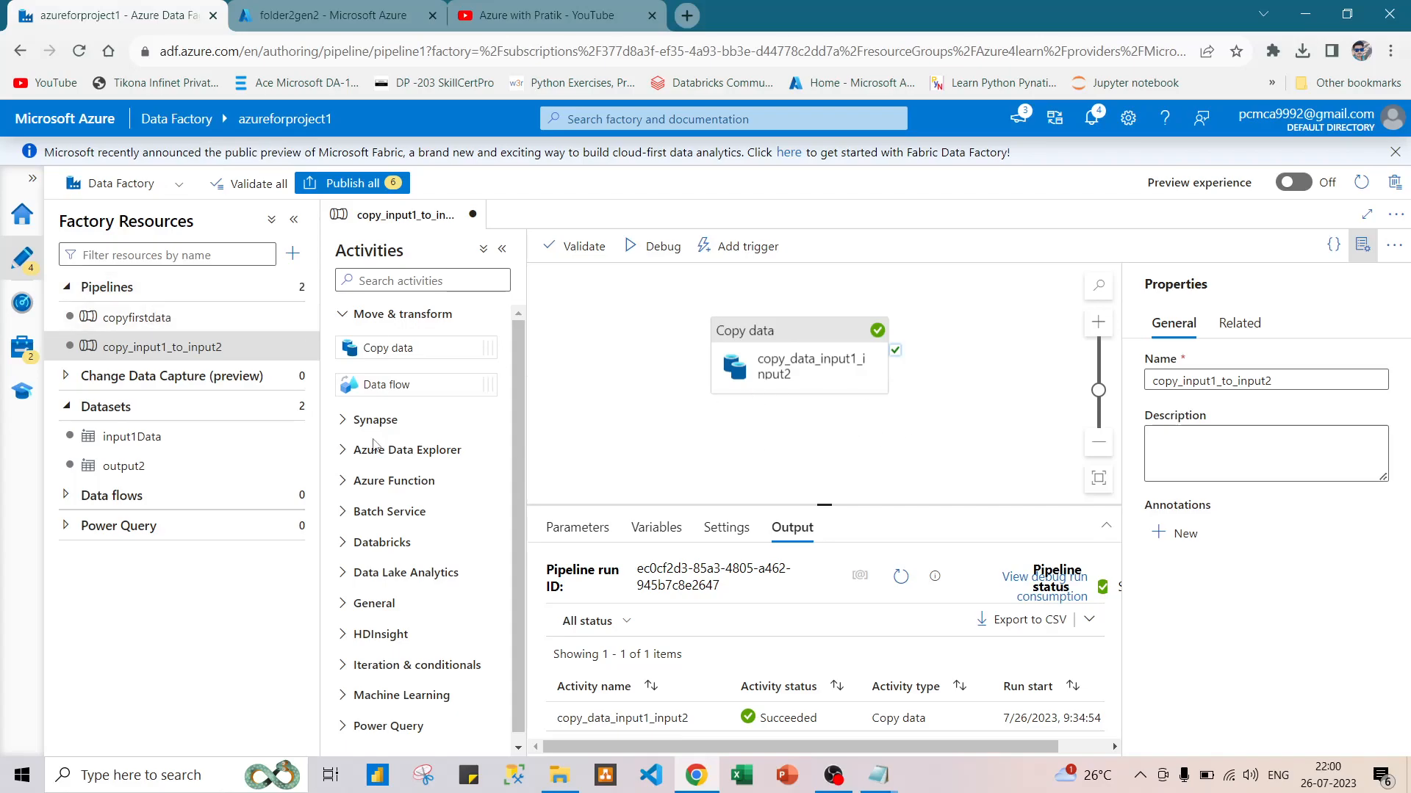
left_click(20, 210)
left_click(23, 266)
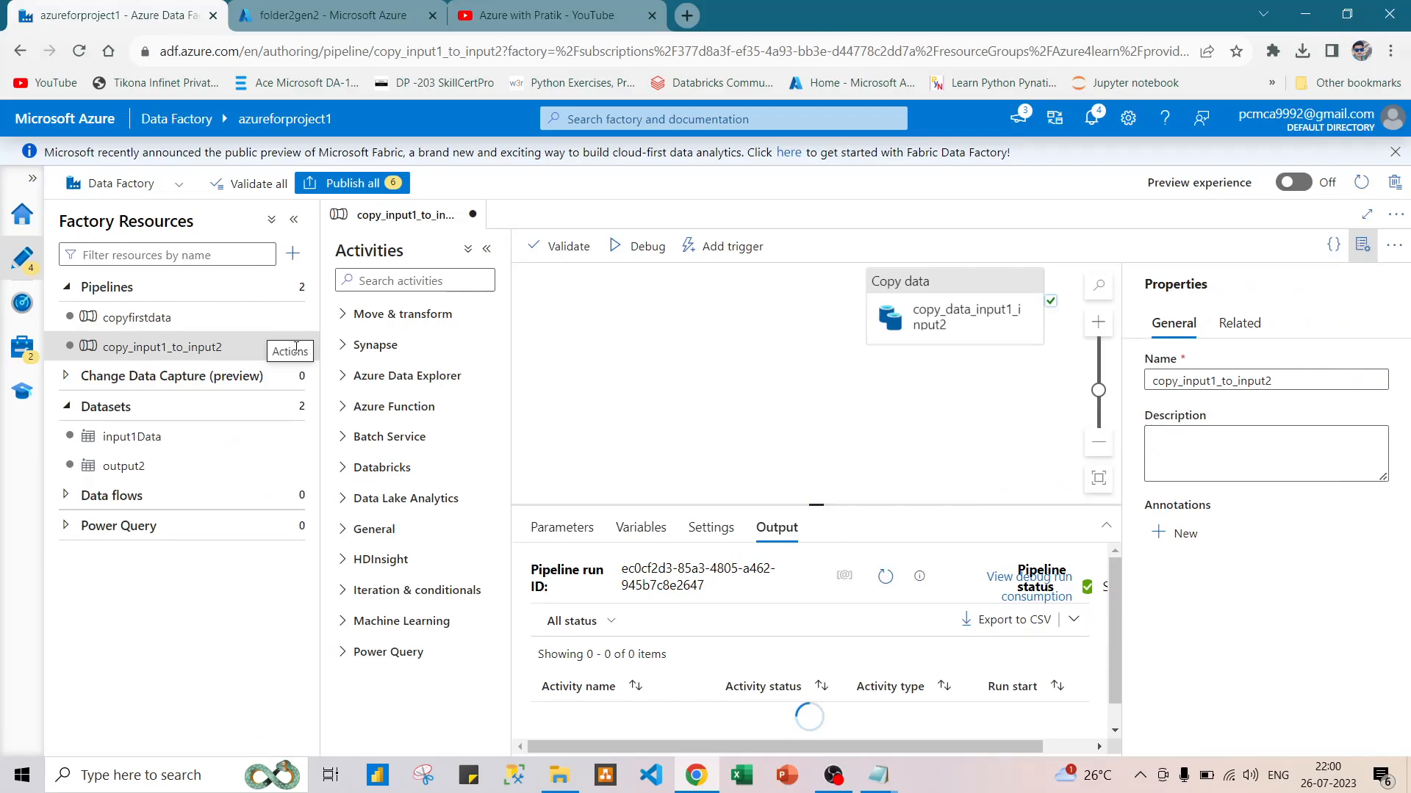
left_click(297, 347)
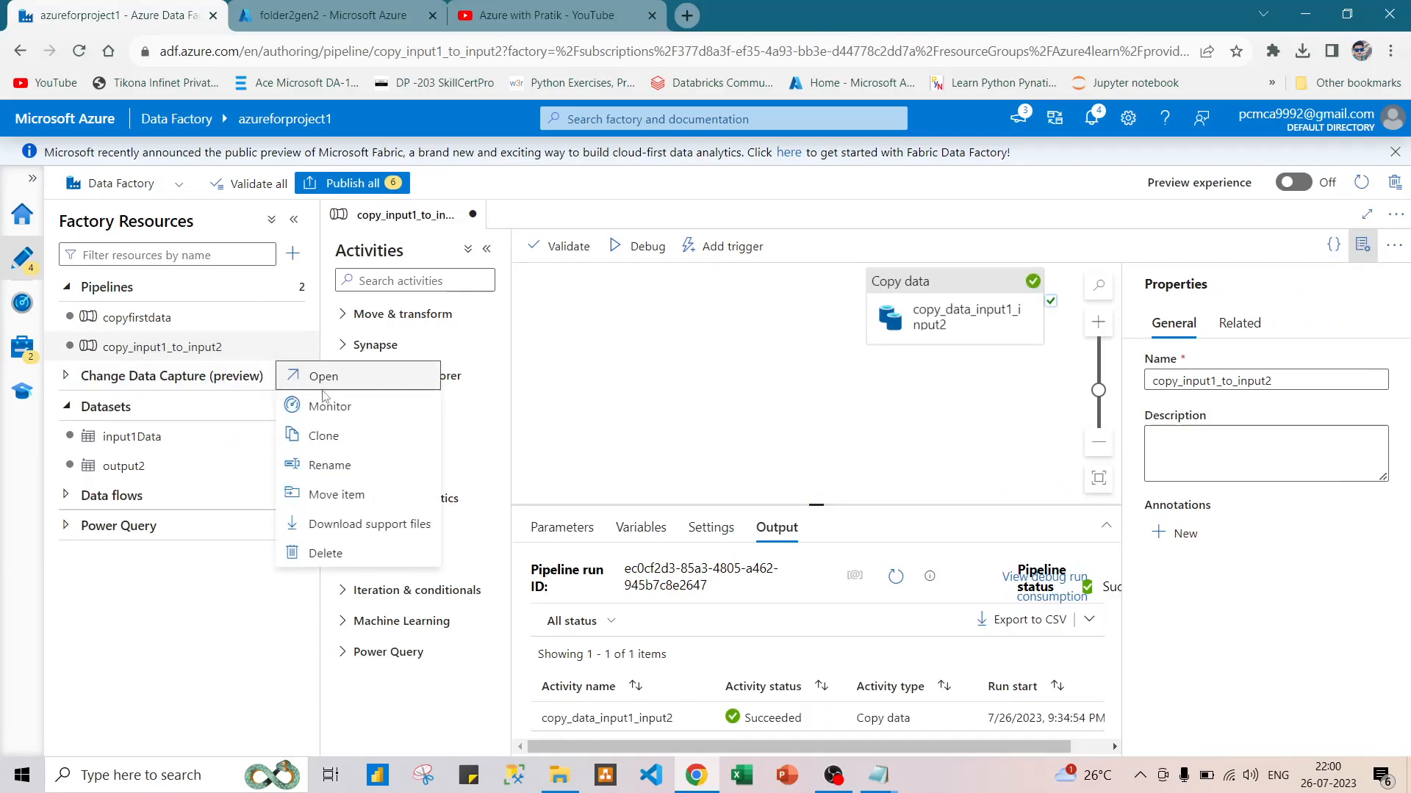
left_click(325, 552)
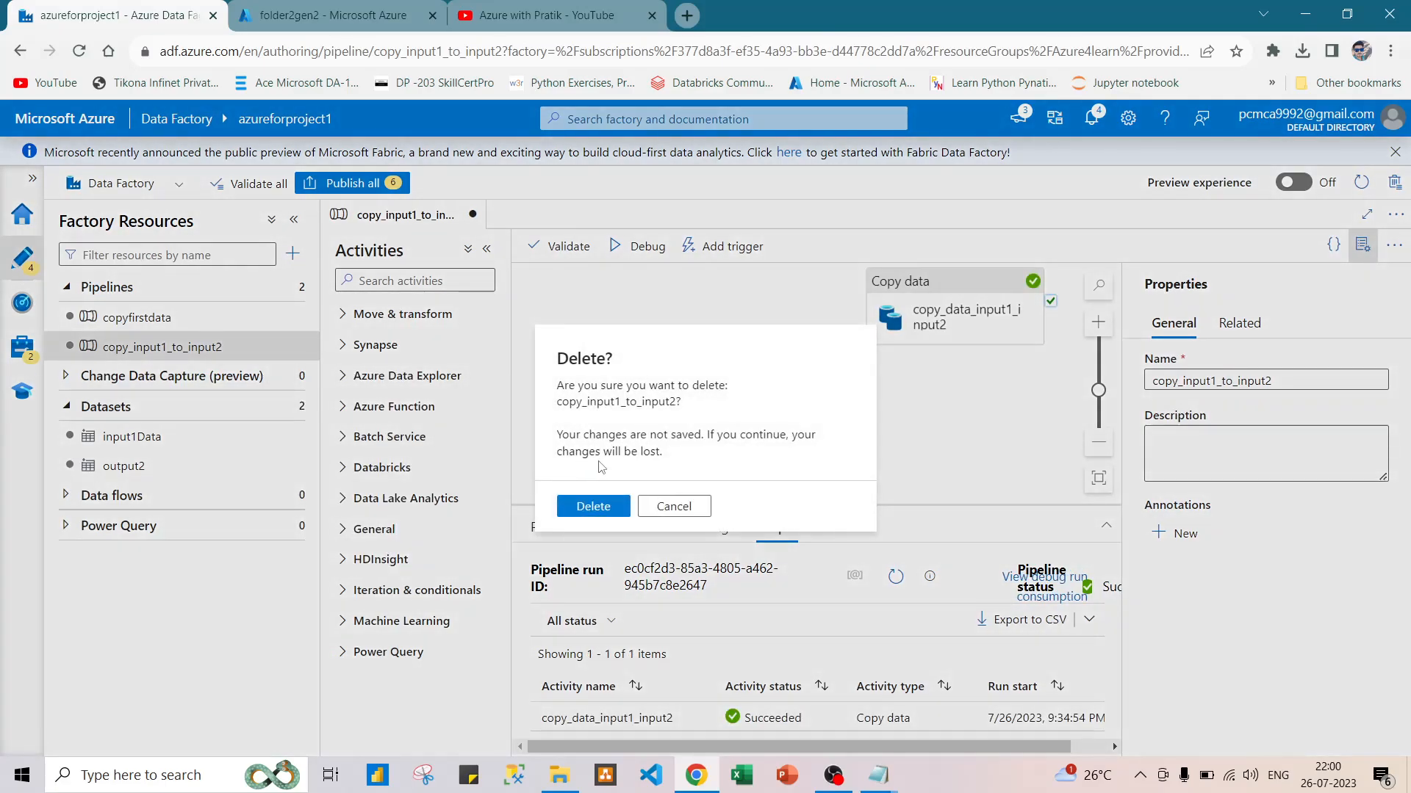
left_click(591, 506)
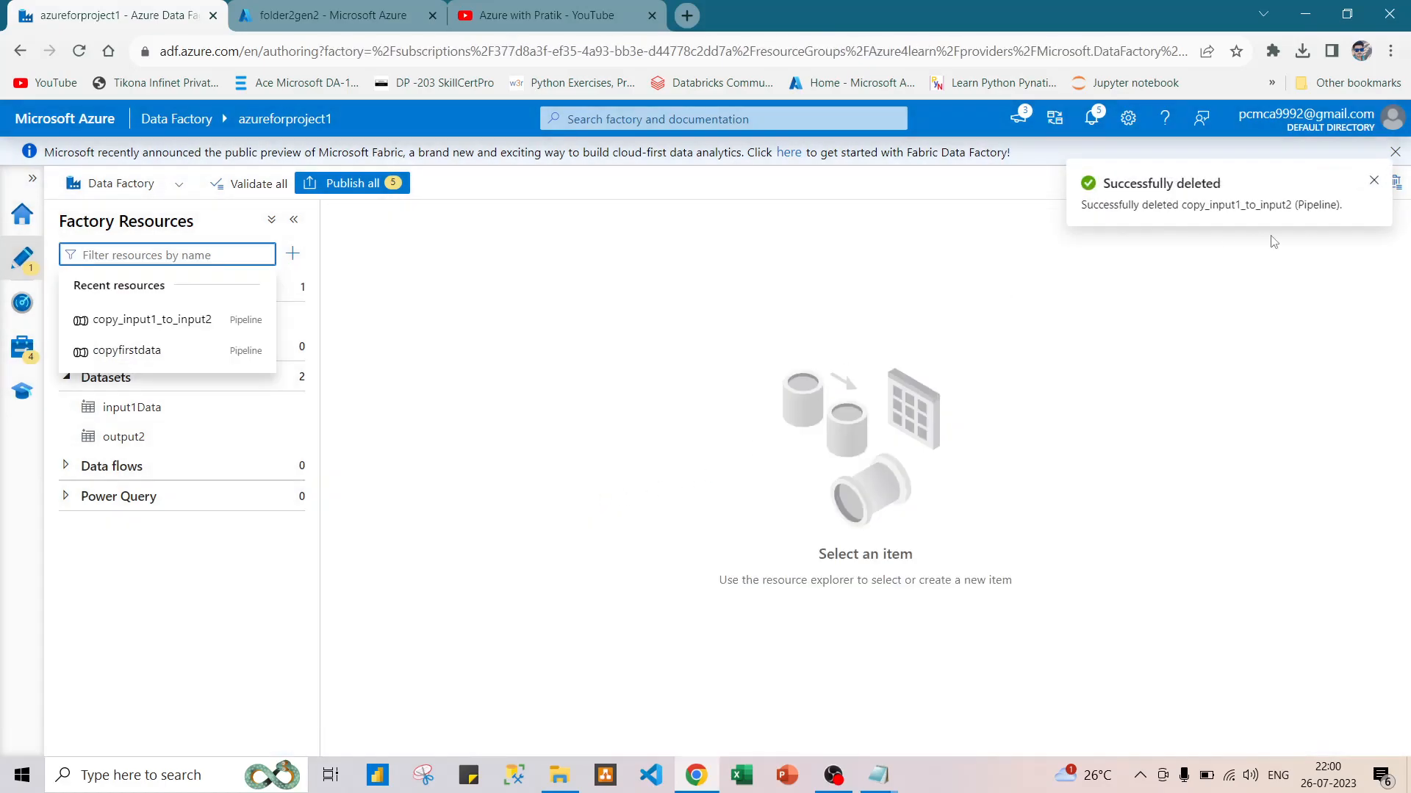
left_click(1373, 181)
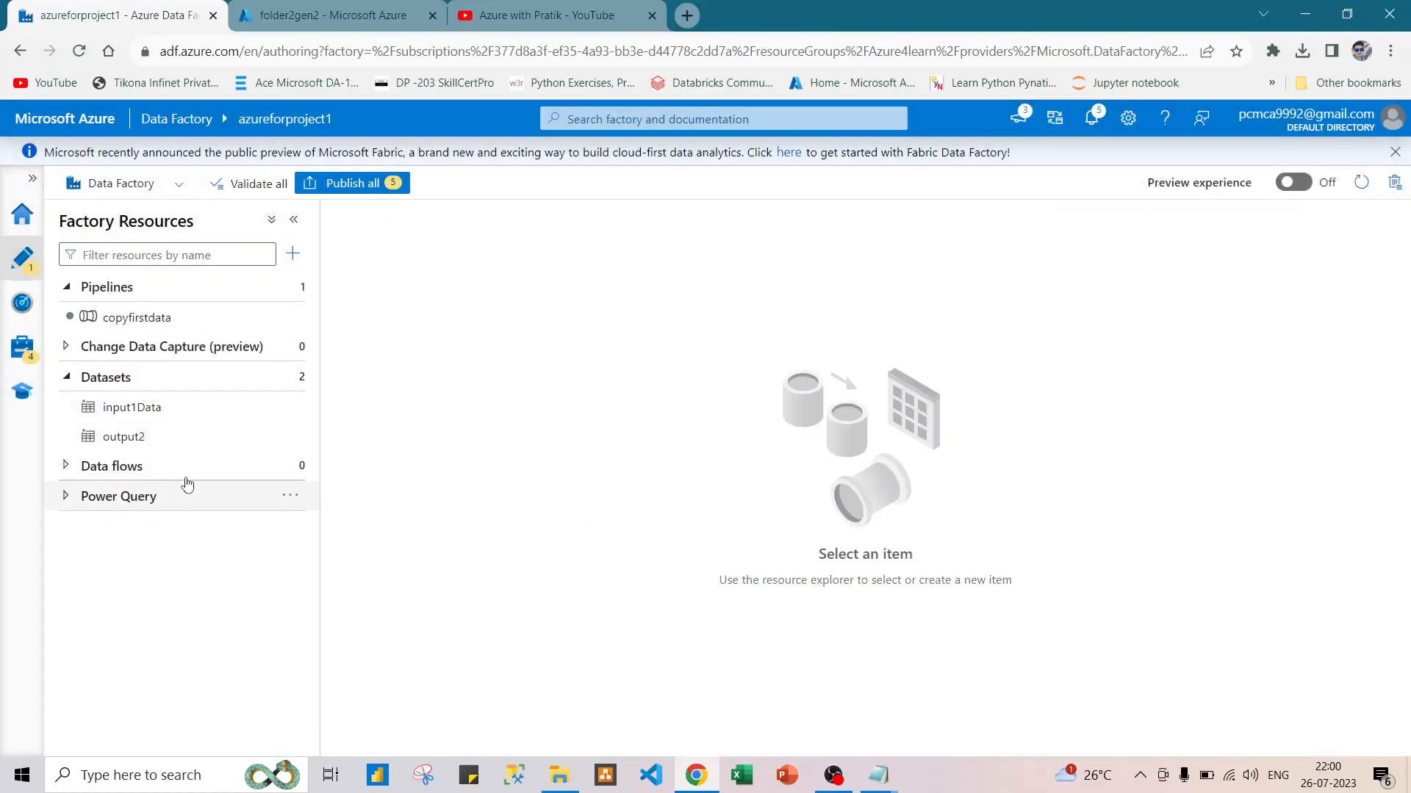
Delete the input1Data and output2 datasets from the factory resources.
left_click(291, 406)
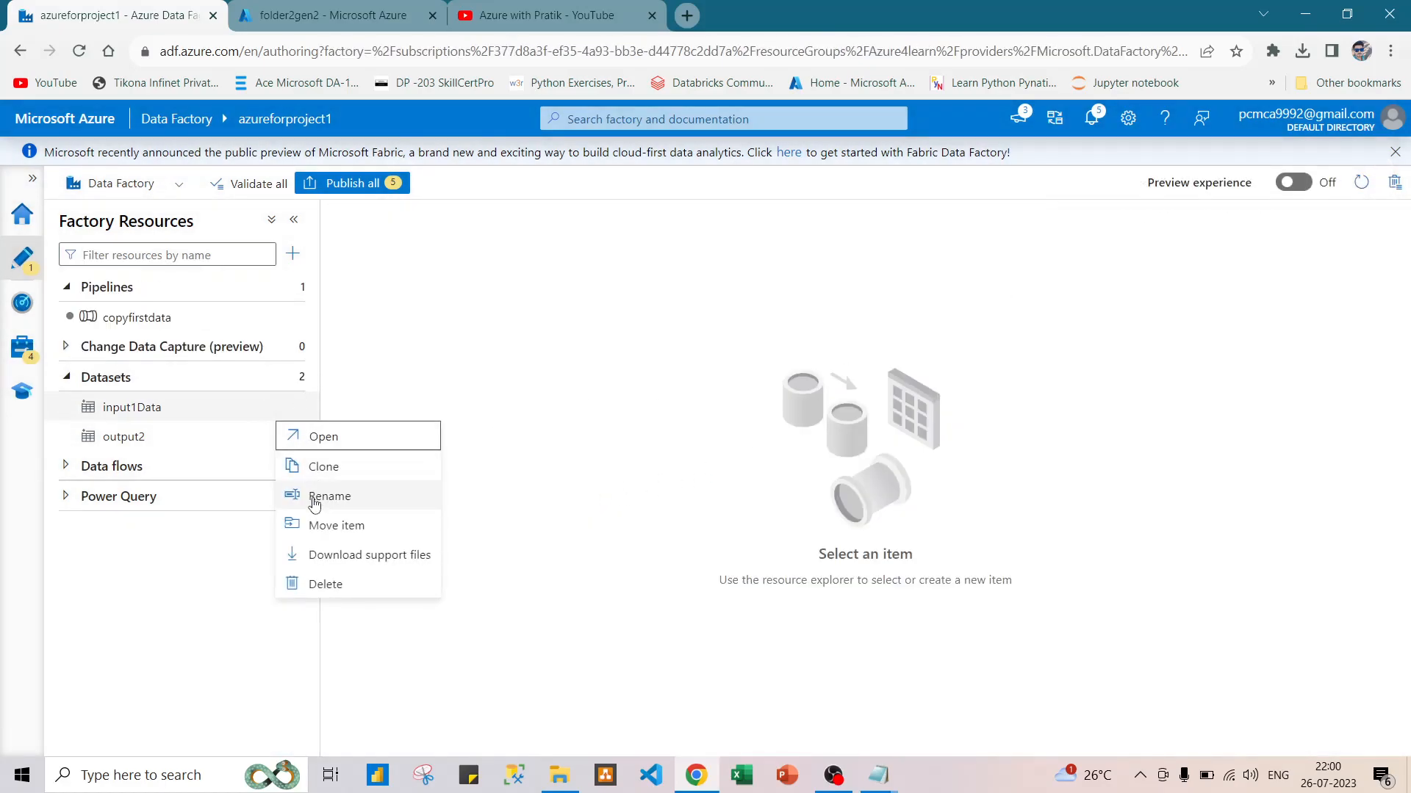
left_click(323, 584)
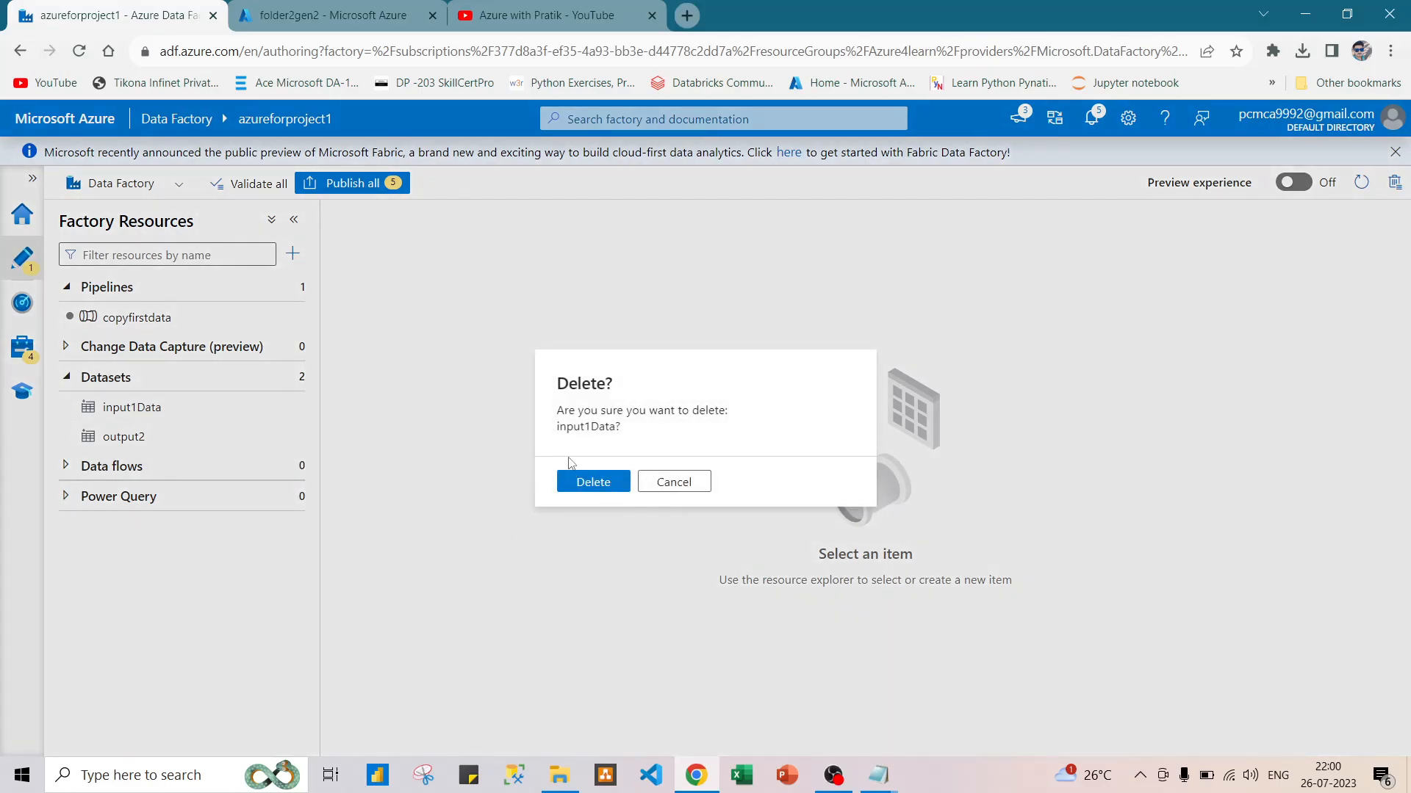
left_click(582, 482)
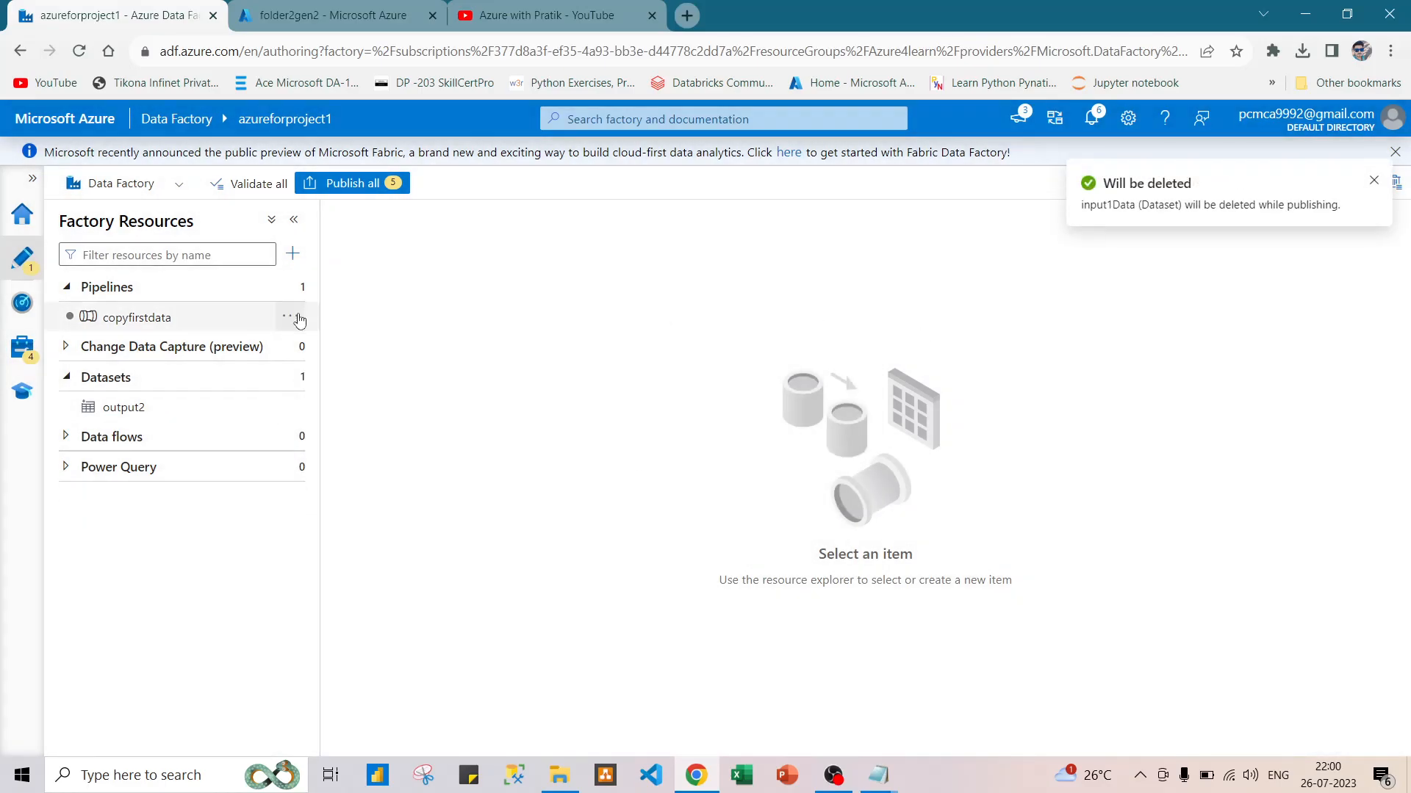
left_click(293, 407)
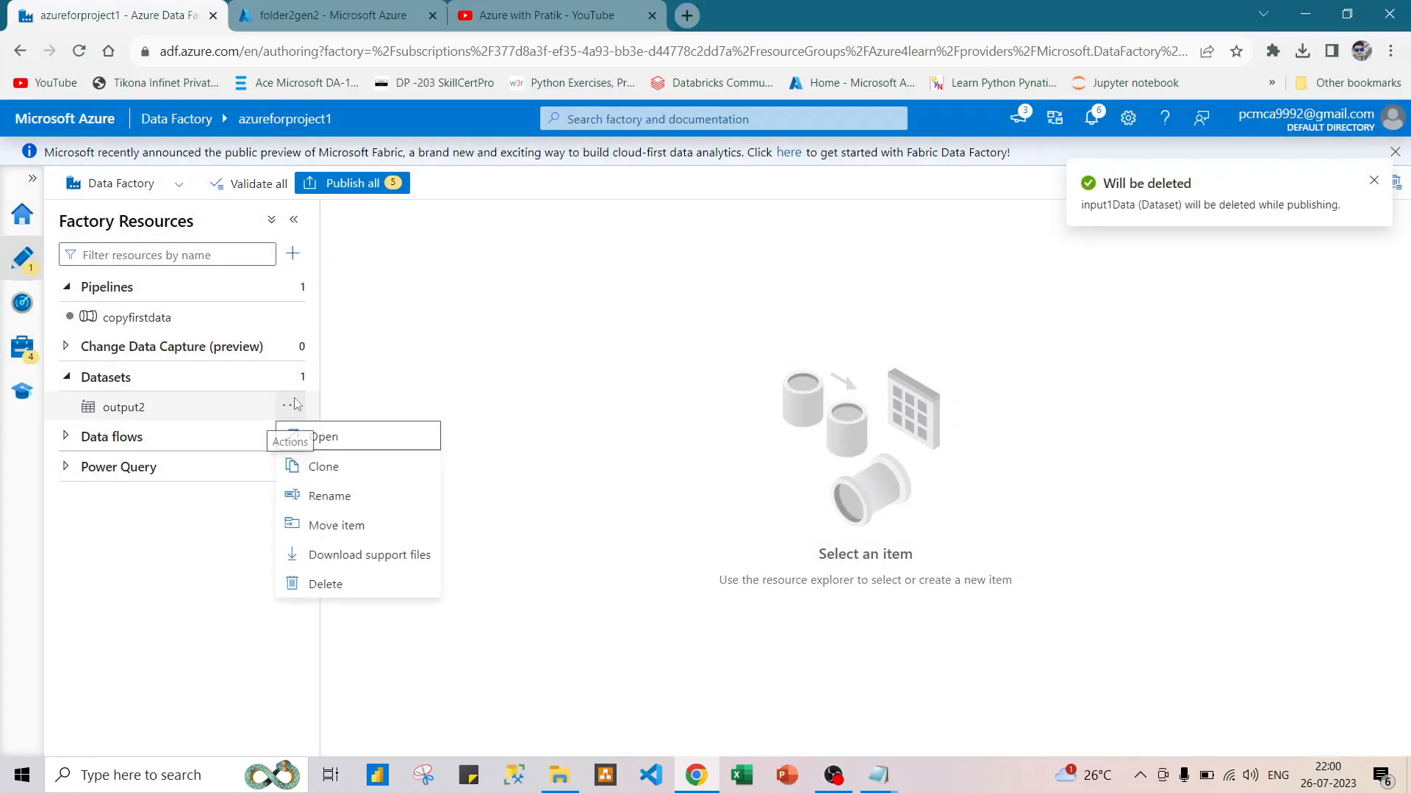
left_click(319, 585)
left_click(619, 482)
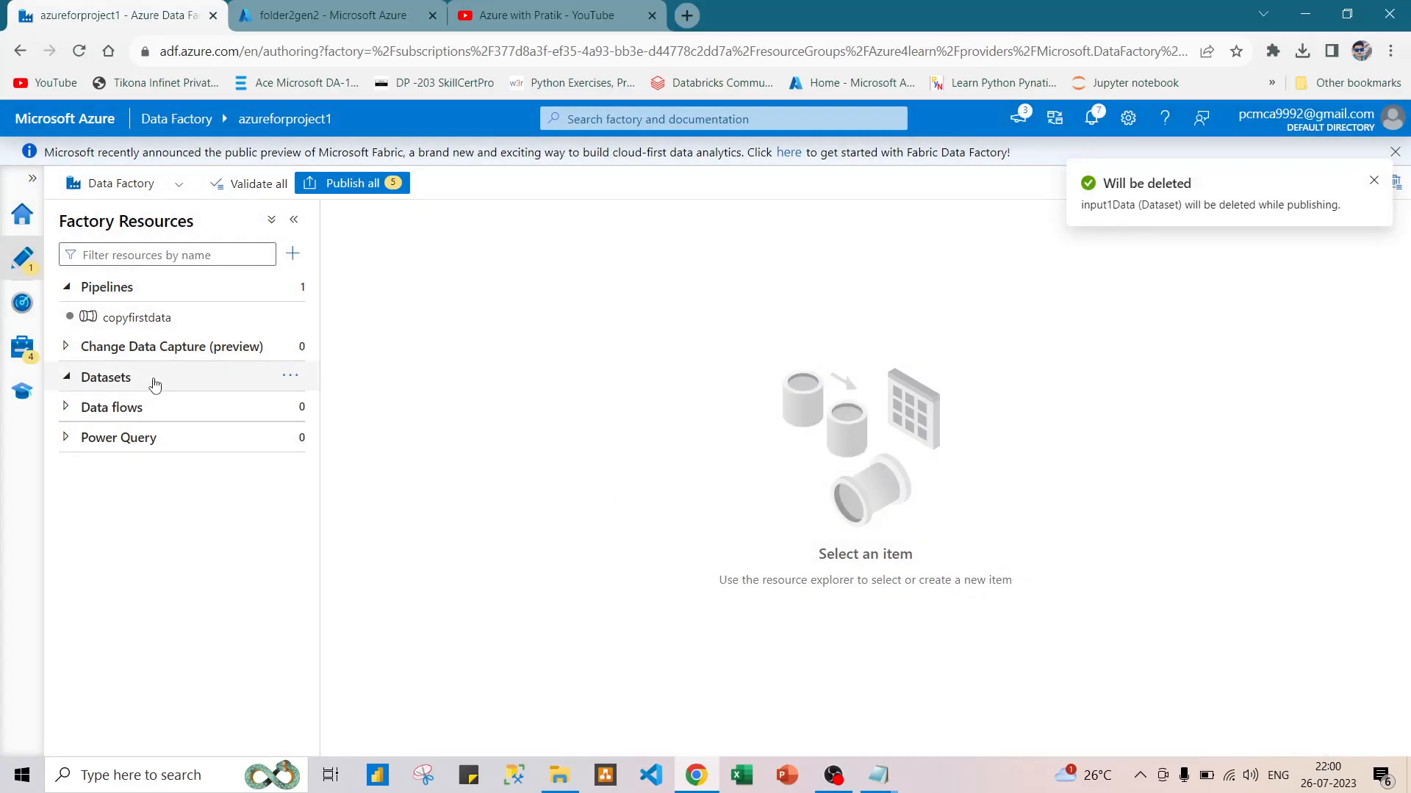
Delete the ADLSGEN2 and AzureADLS linked services and return to the factory's authoring view.
left_click(13, 346)
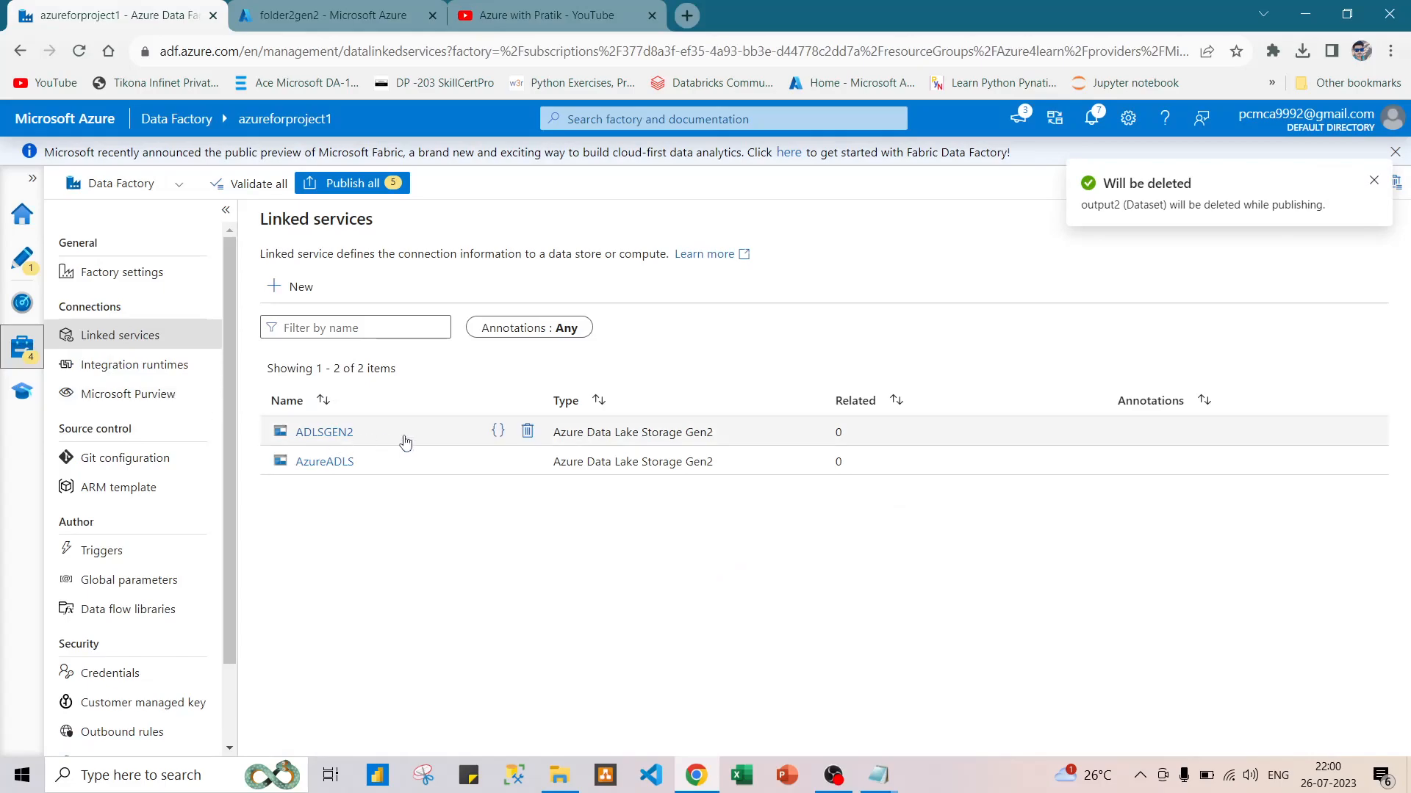
left_click(527, 430)
left_click(597, 514)
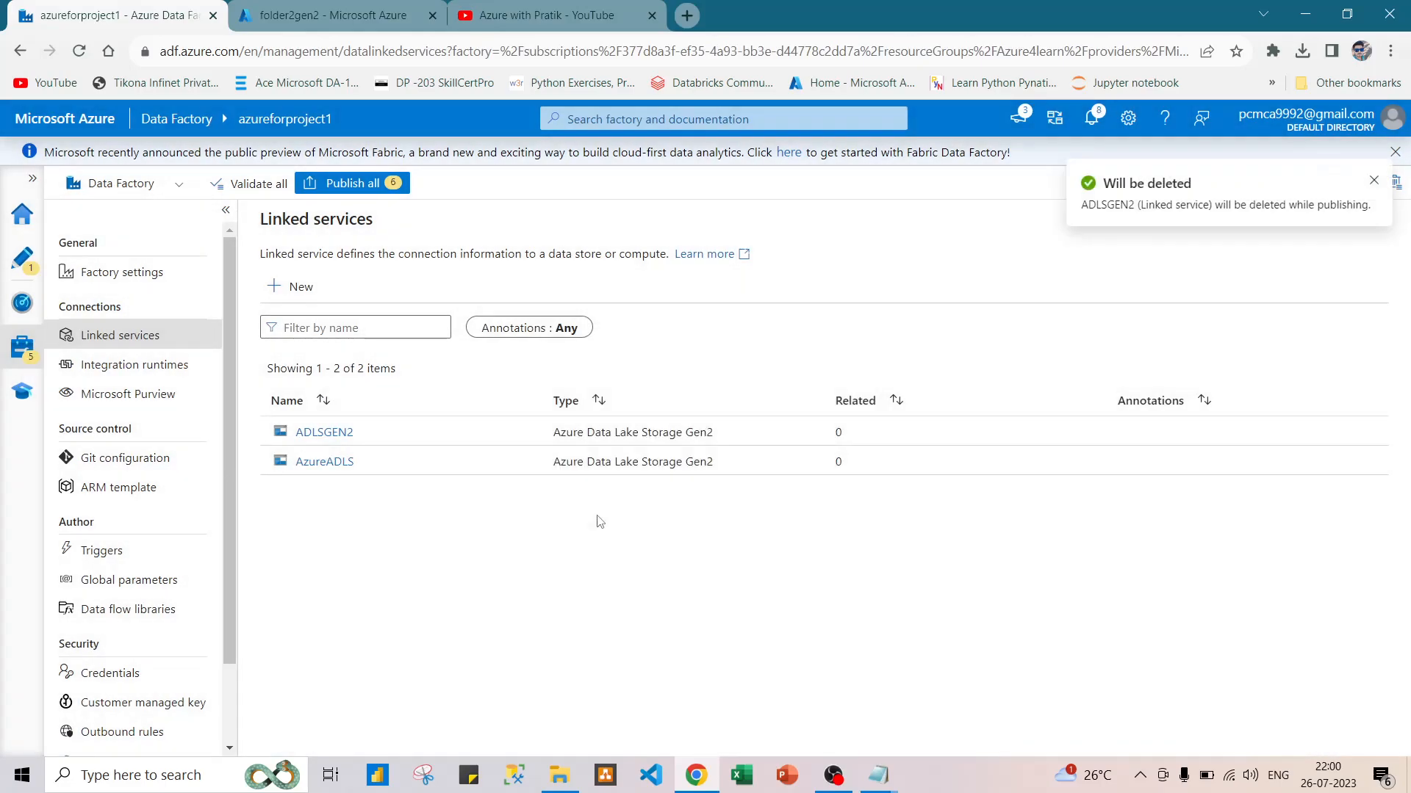
left_click(527, 430)
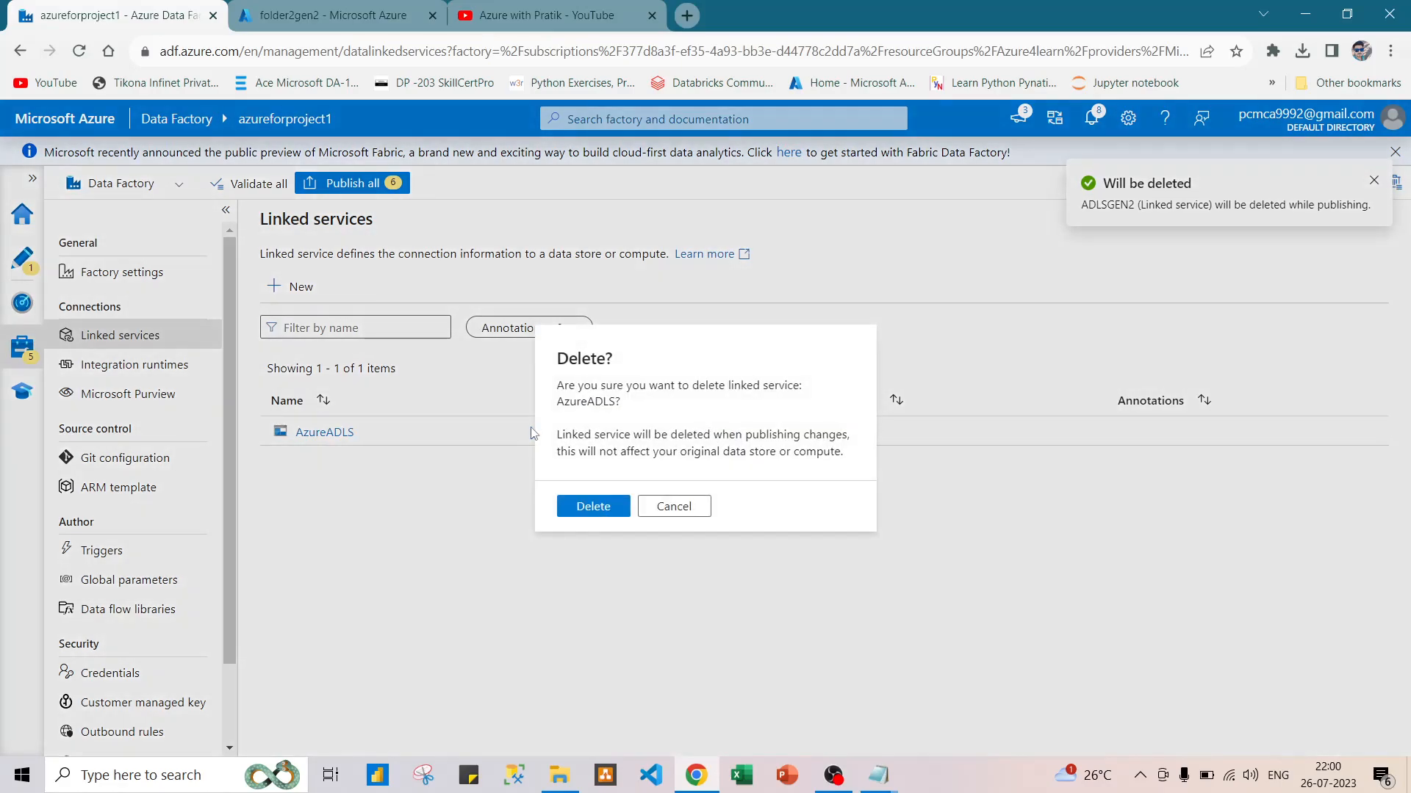
left_click(582, 514)
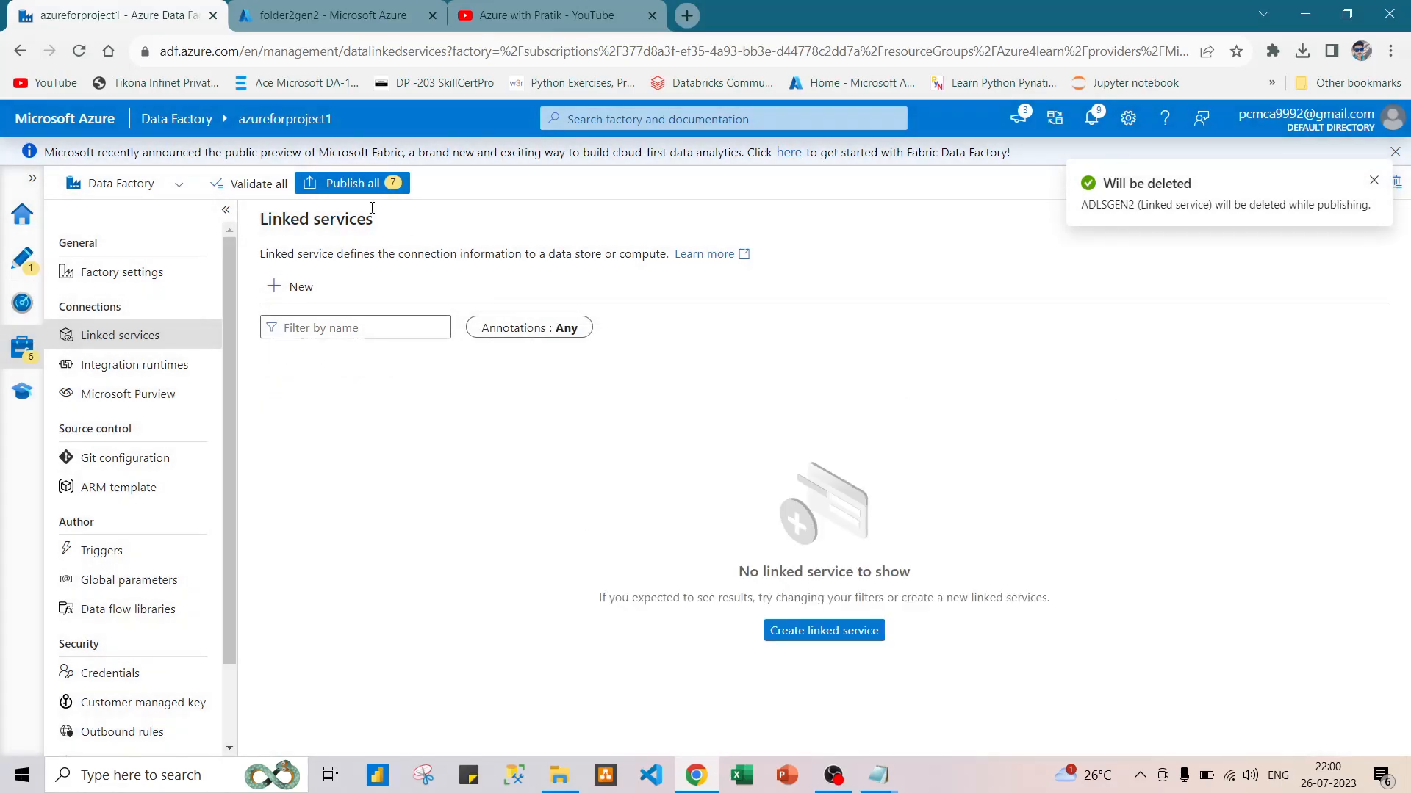
left_click(22, 257)
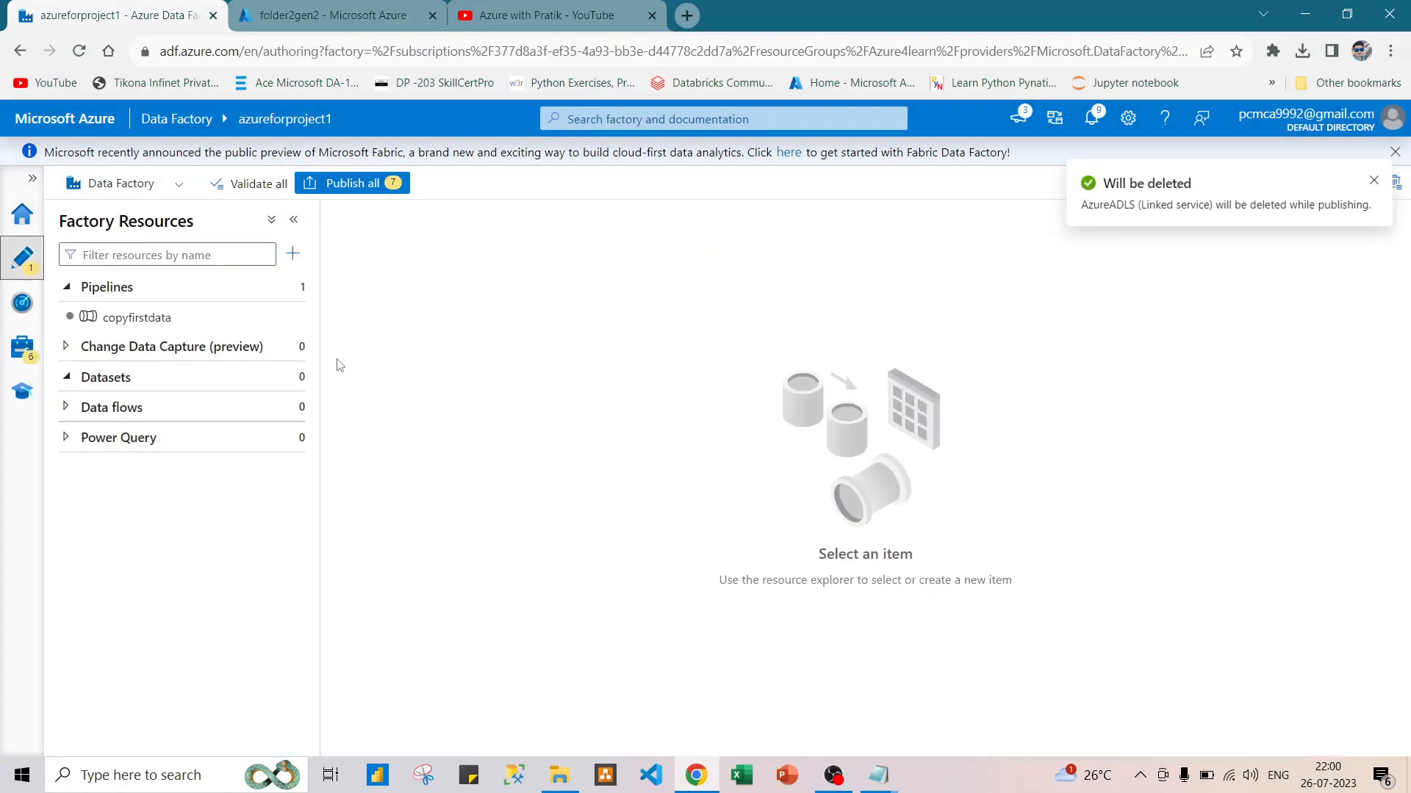
Delete the copyfirstdata pipeline and publish all pending deletions to the factory.
left_click(291, 317)
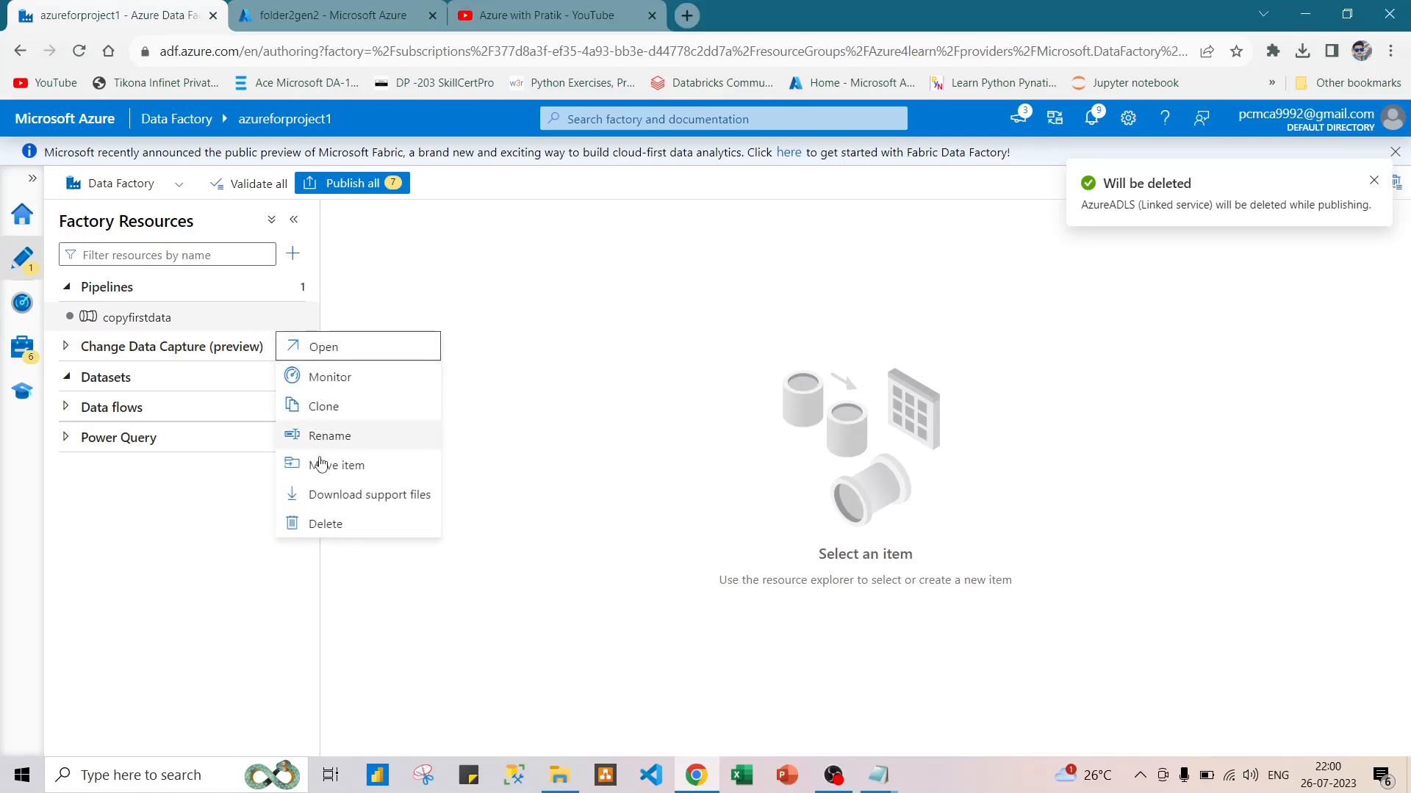
left_click(324, 523)
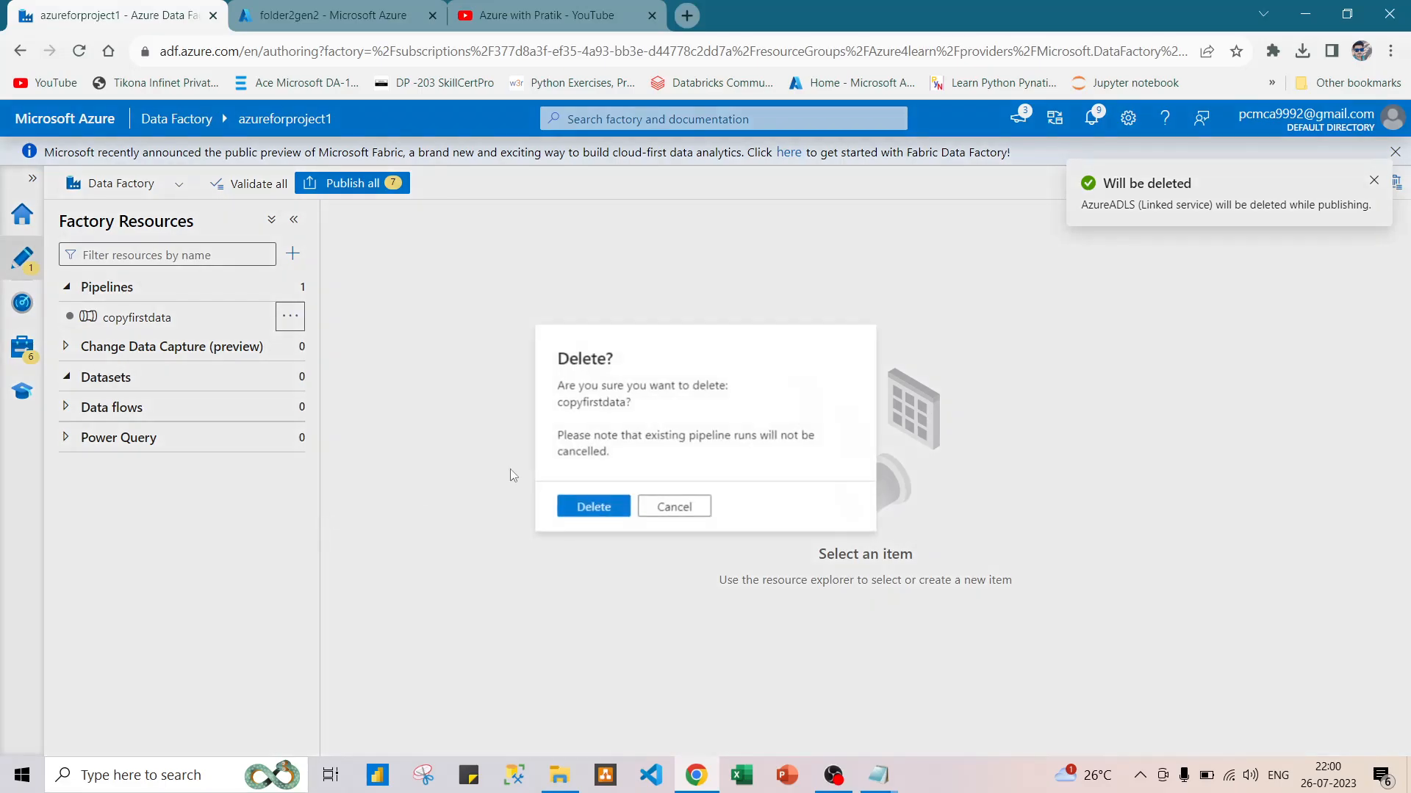
left_click(577, 509)
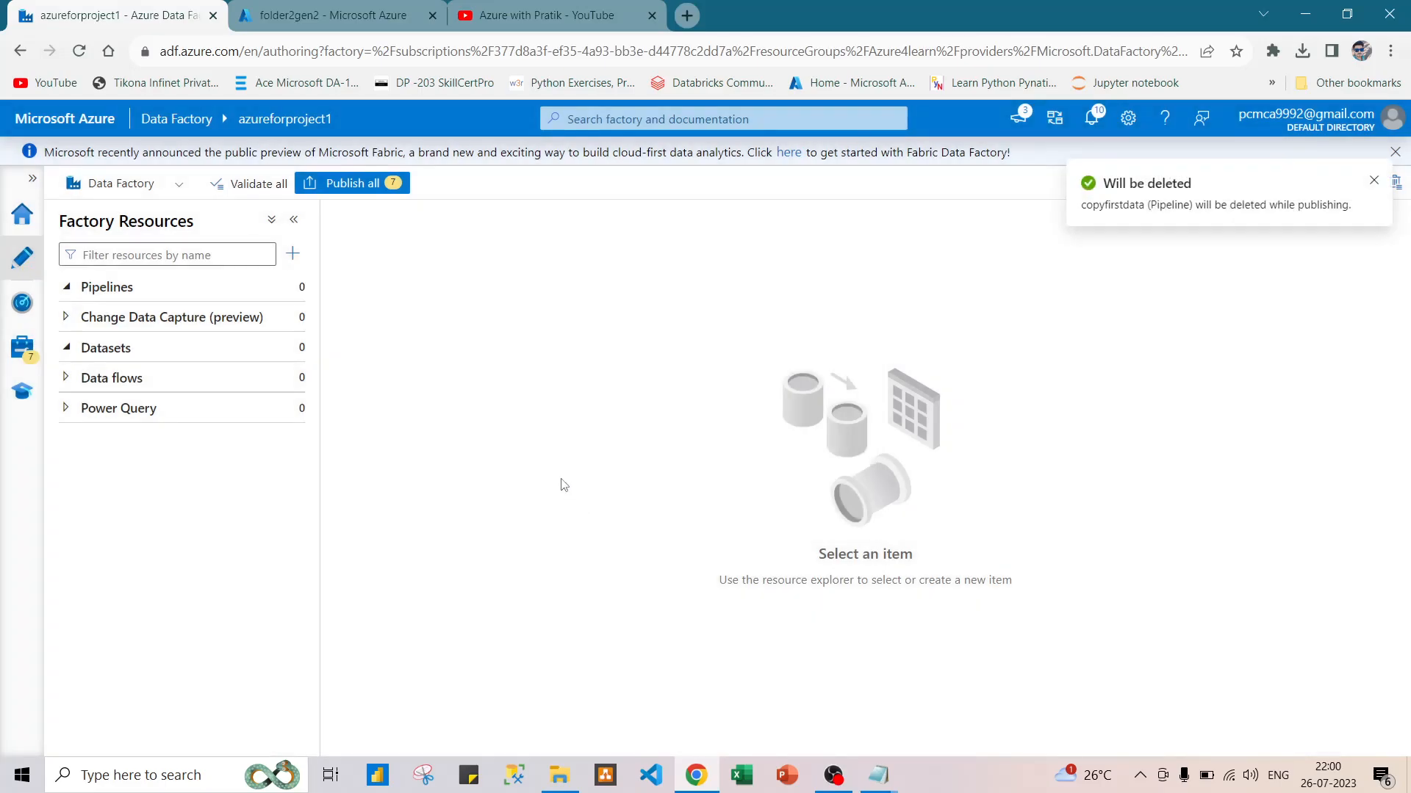
left_click(389, 188)
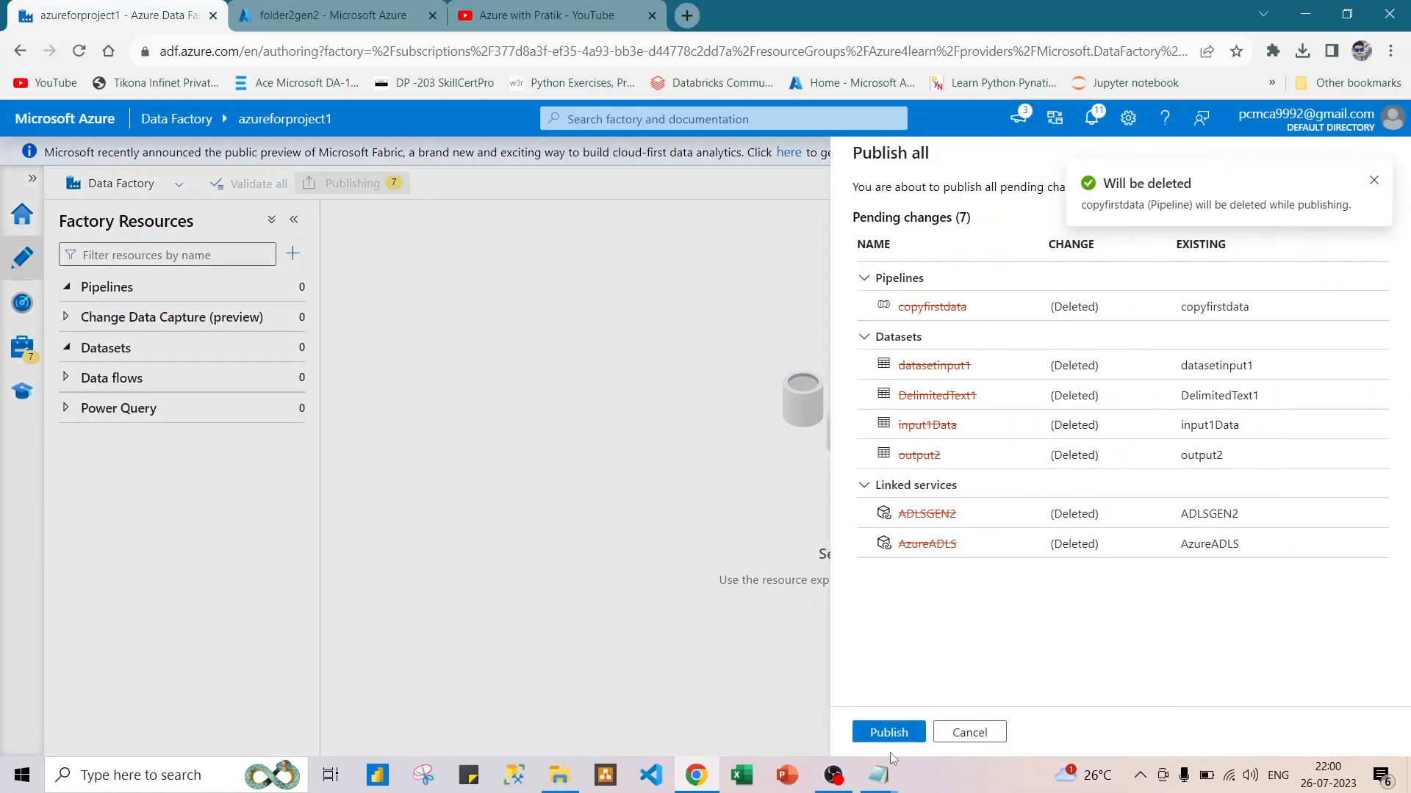
left_click(879, 733)
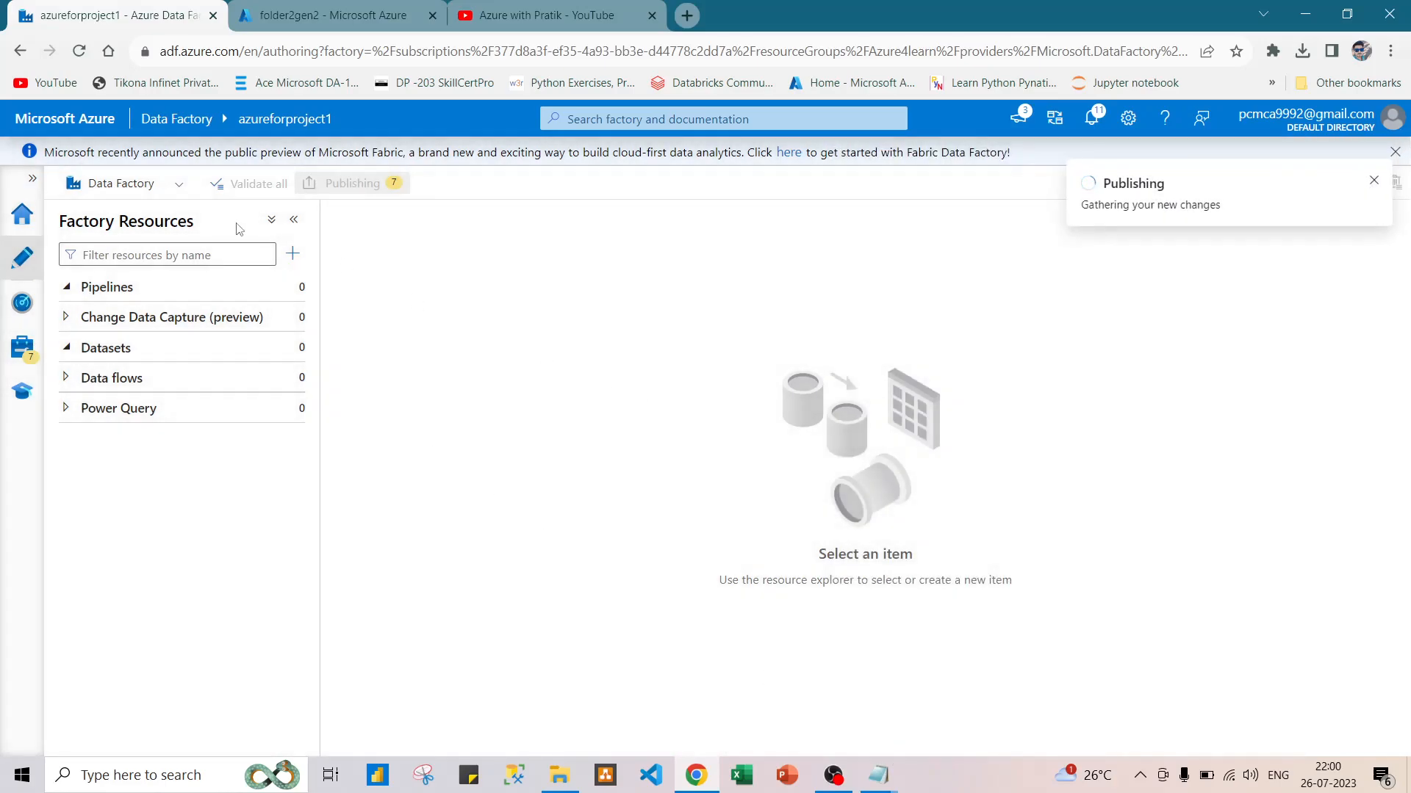
Go to the factory's home page and dismiss the code repository and Microsoft Fabric banners.
left_click(25, 216)
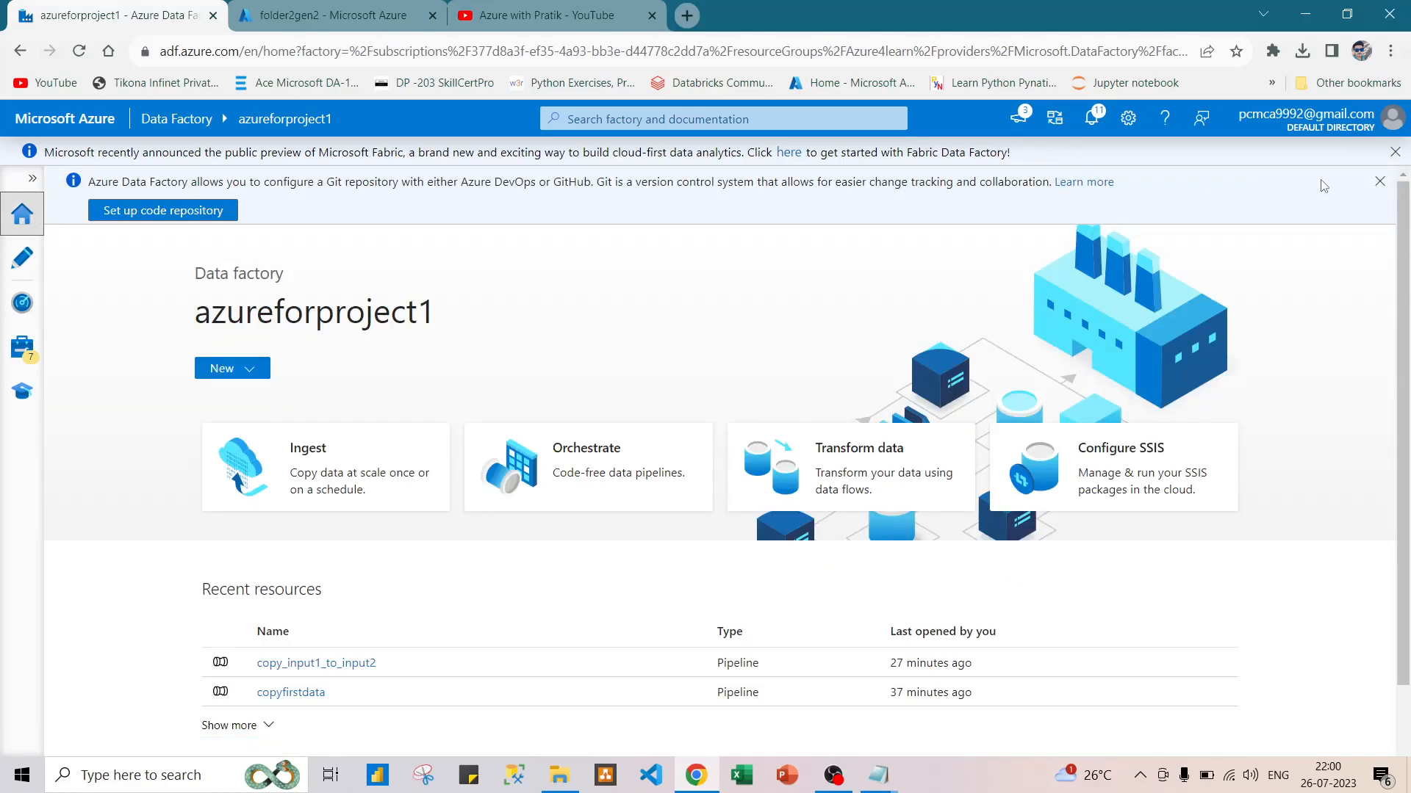
left_click(1378, 181)
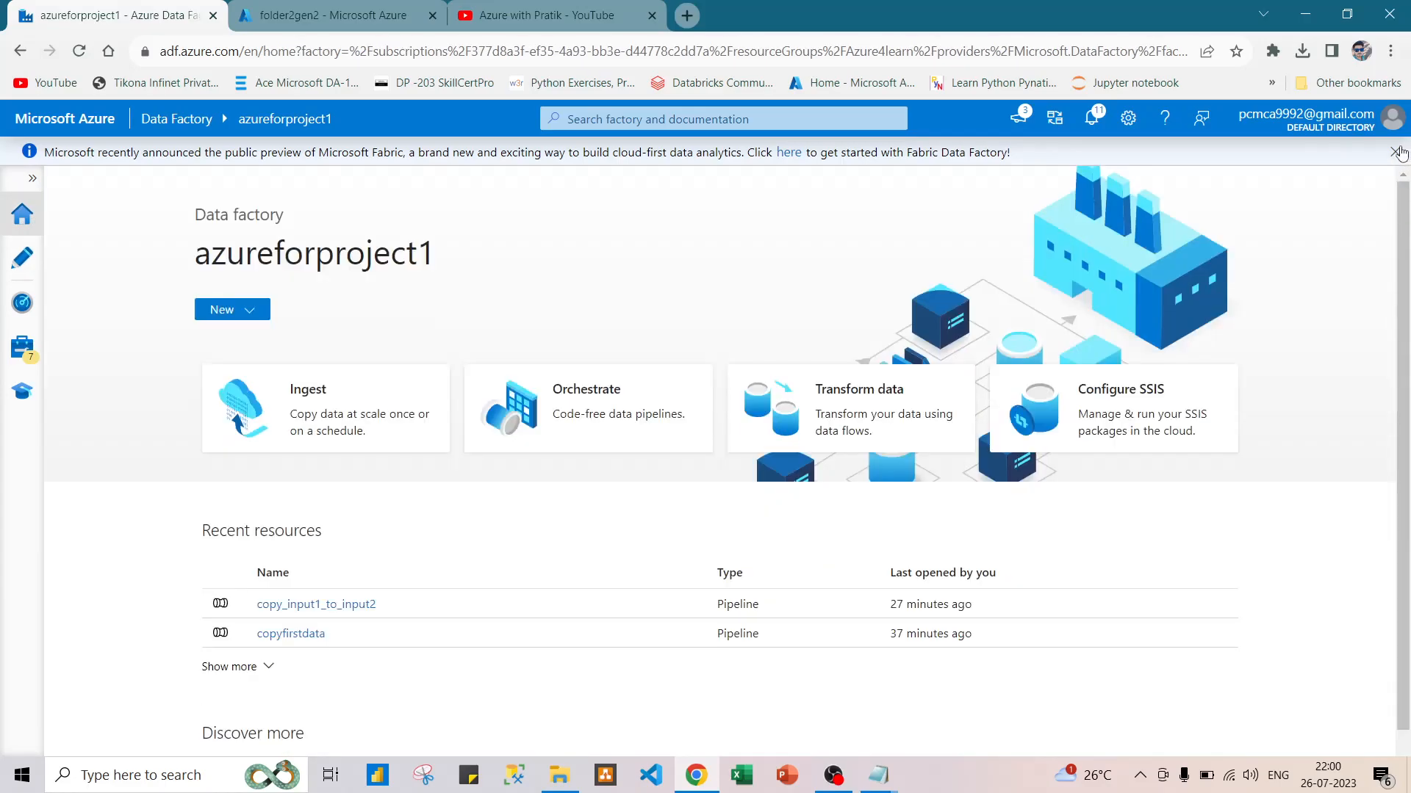
left_click(1398, 152)
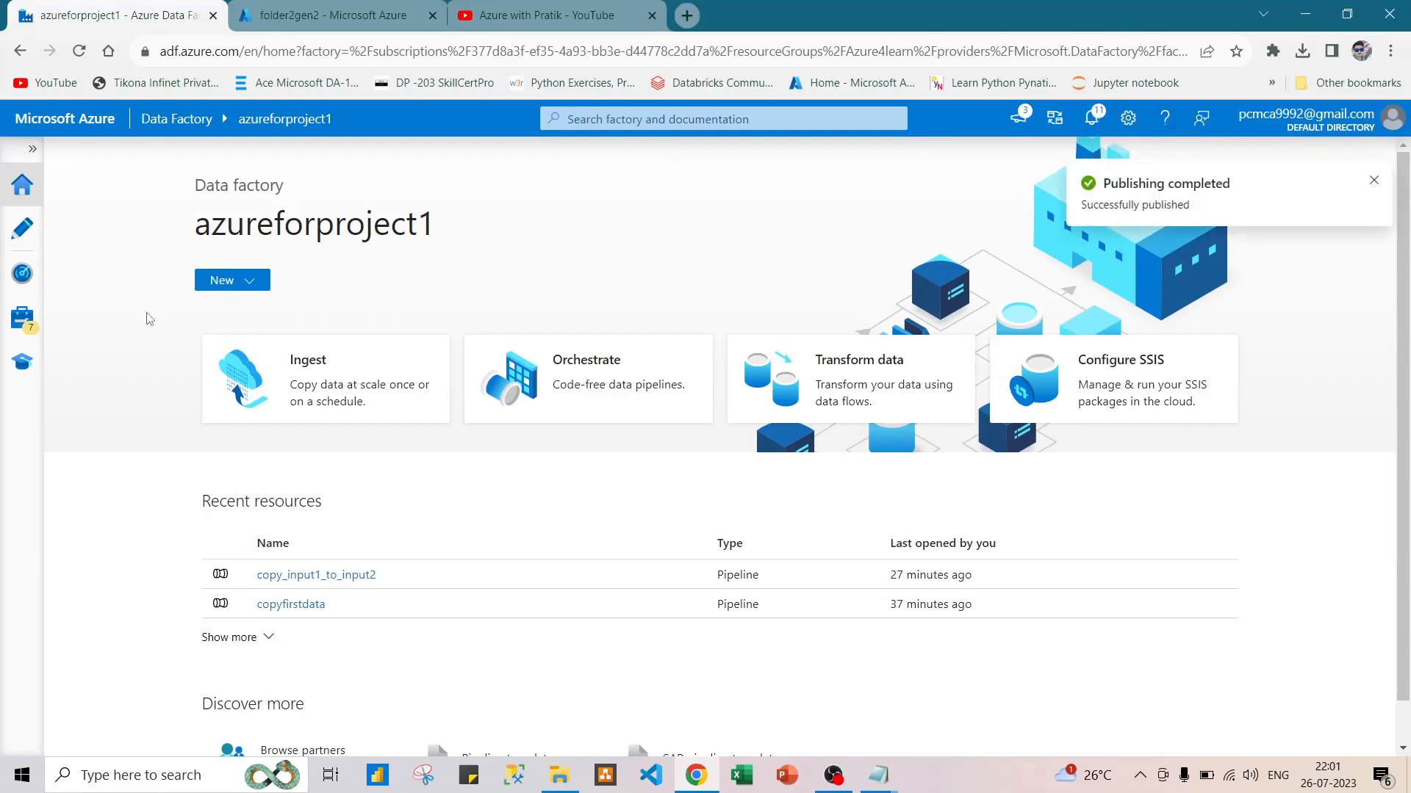
Check the factory's linked services, integration runtimes and triggers, and return to the authoring view's resource list.
left_click(22, 318)
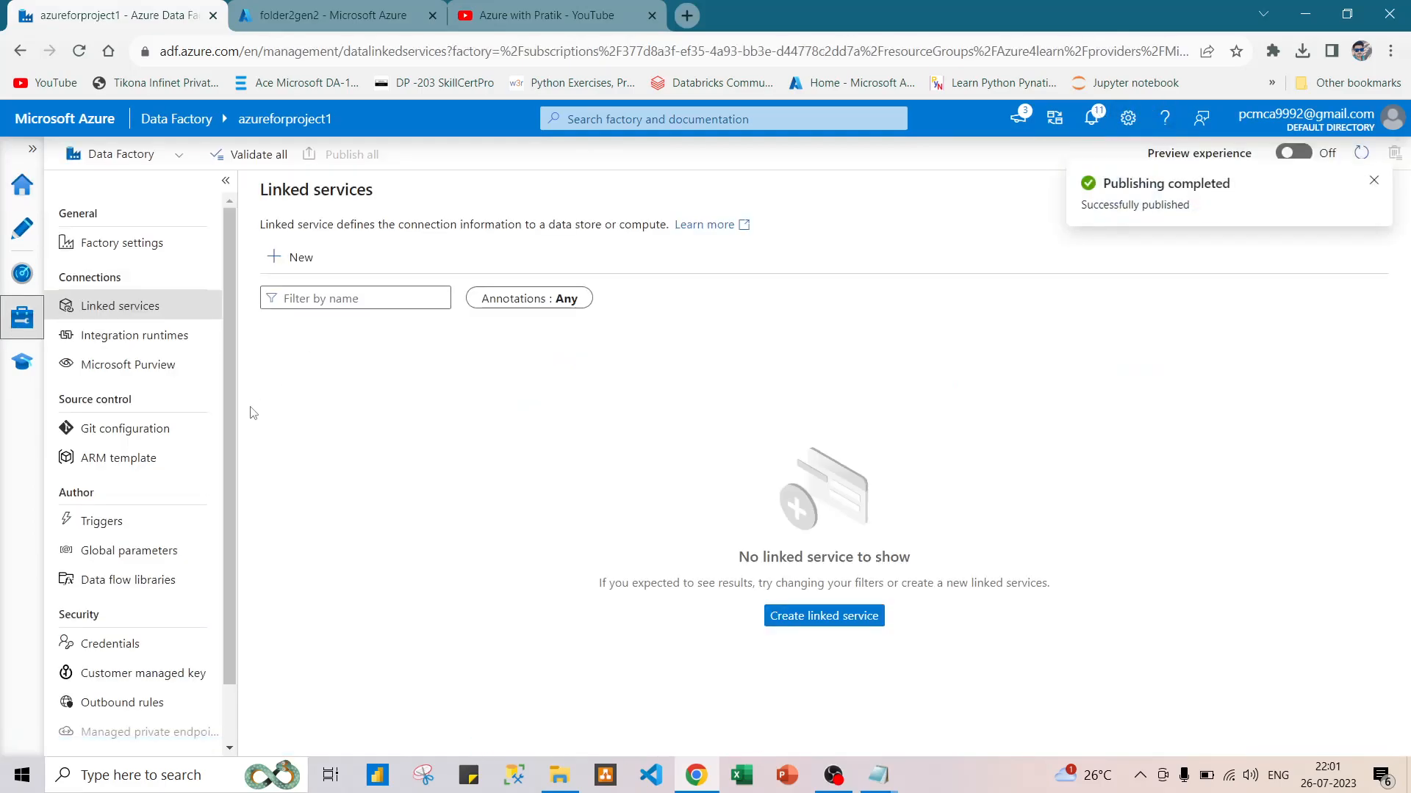
left_click(147, 340)
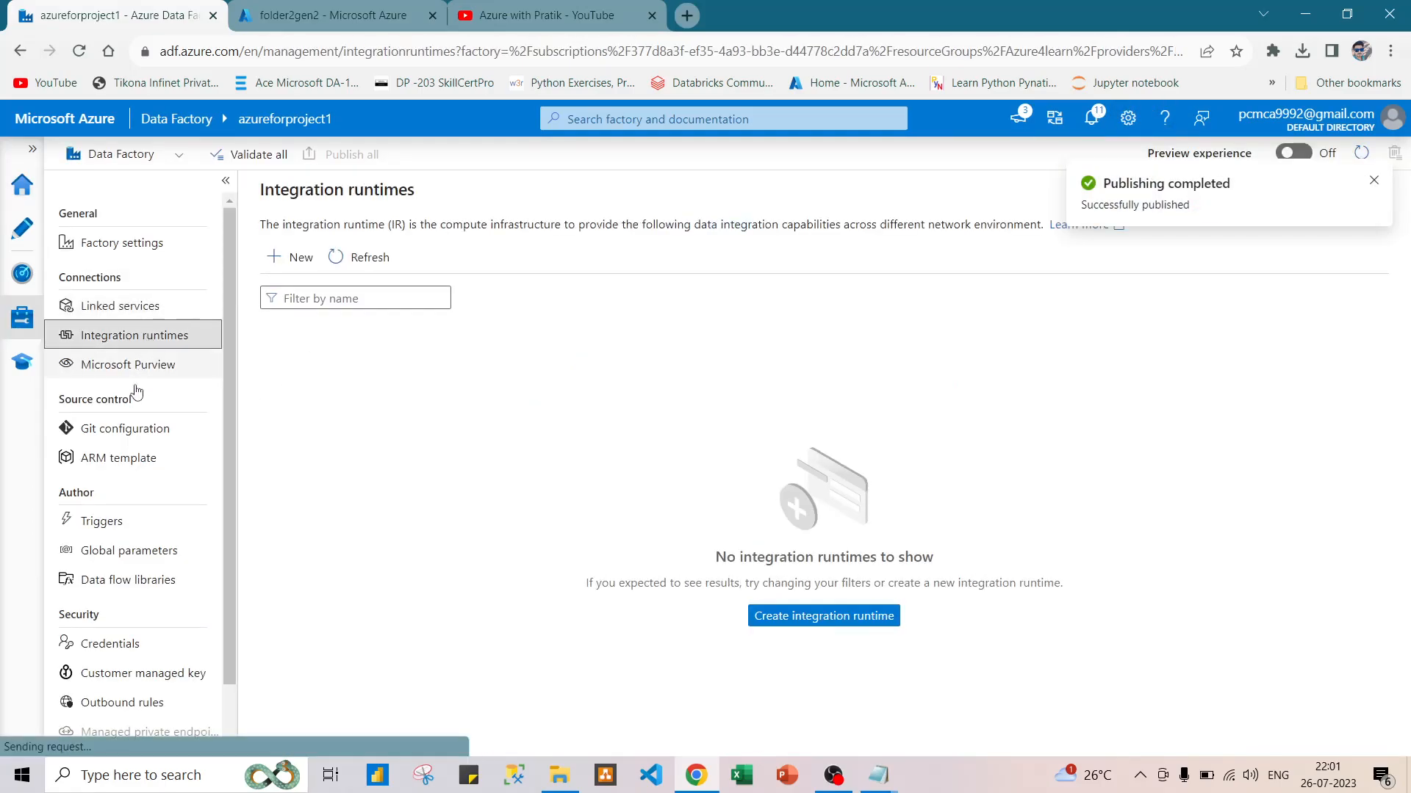
left_click(122, 516)
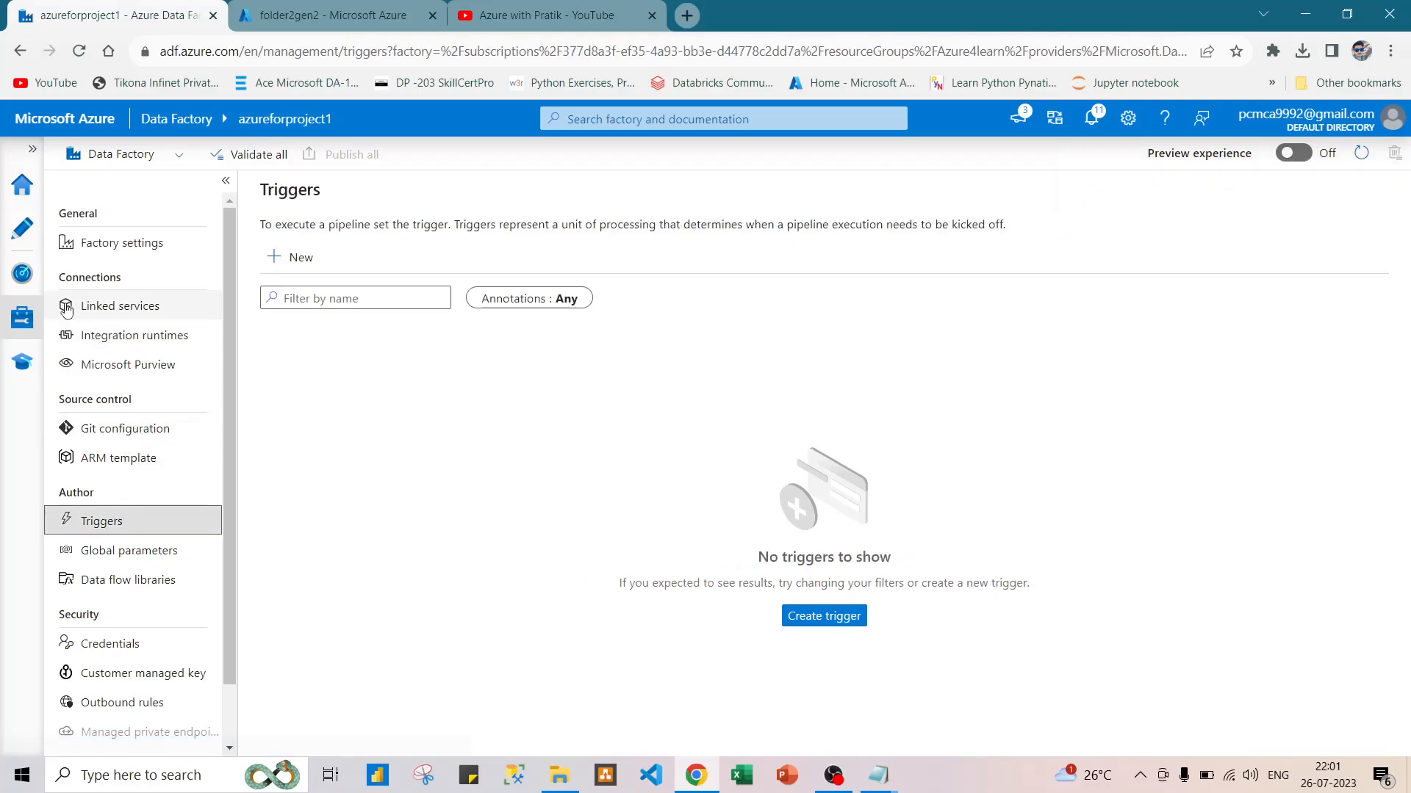
left_click(22, 229)
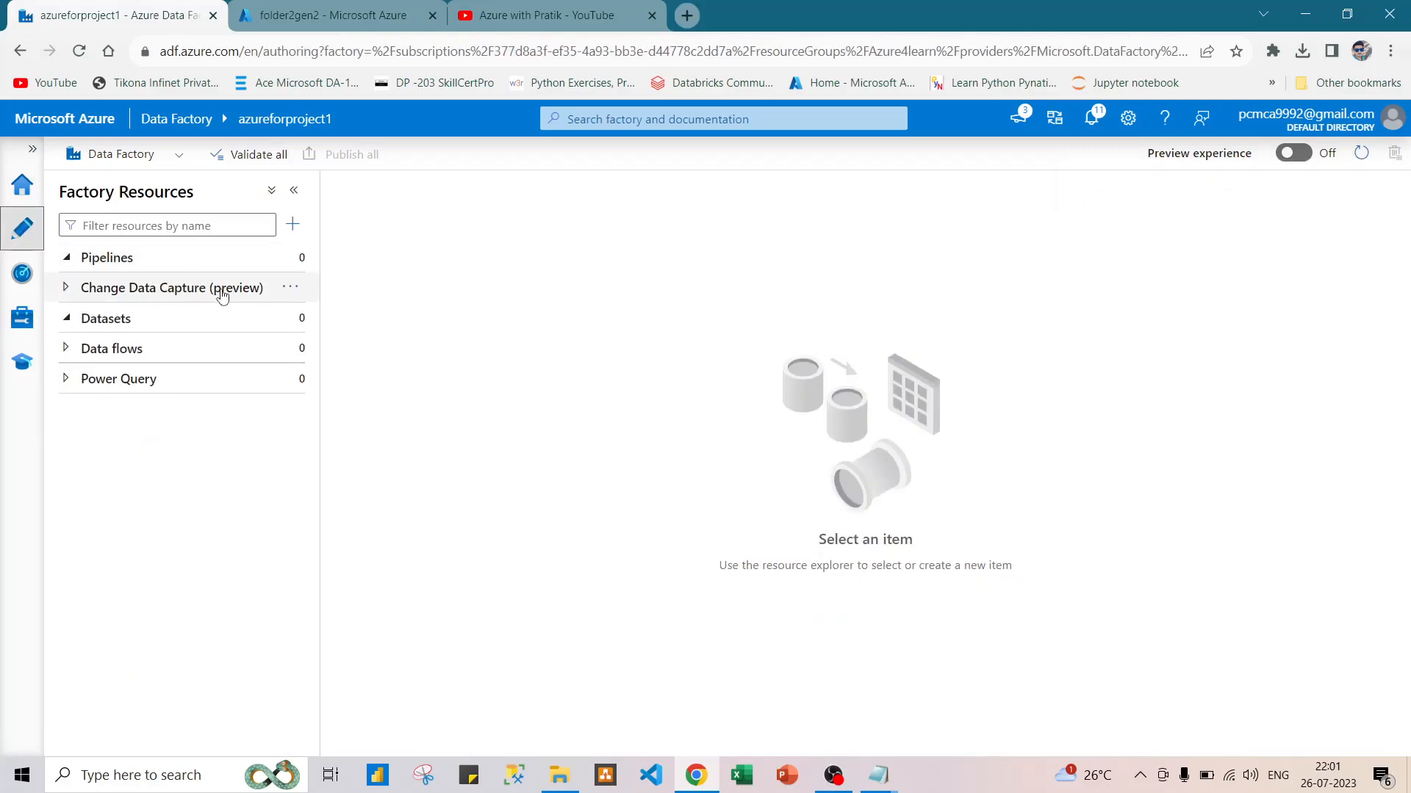
left_click(65, 287)
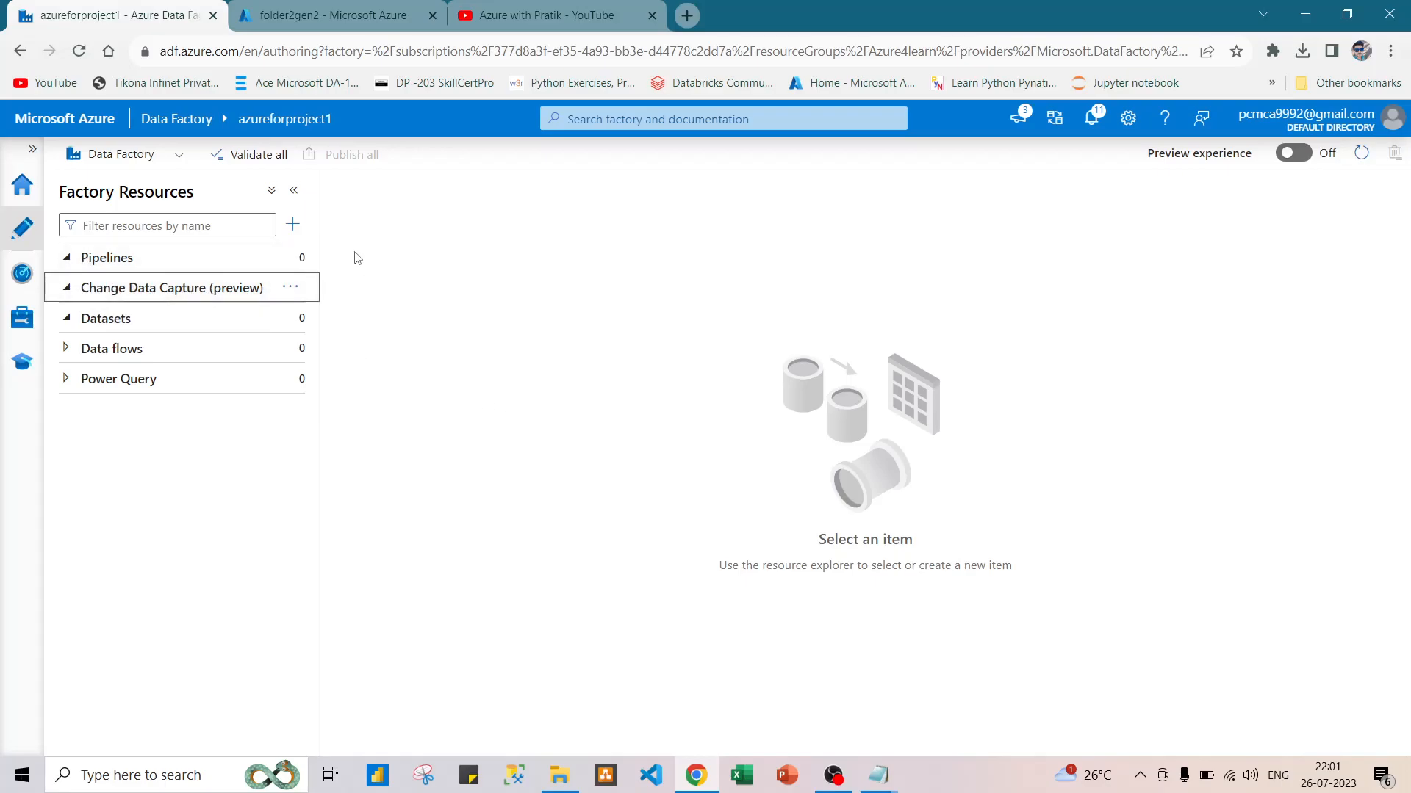
Create a new pipeline and add a Copy data activity from Move & transform to its canvas.
left_click(292, 262)
left_click(293, 262)
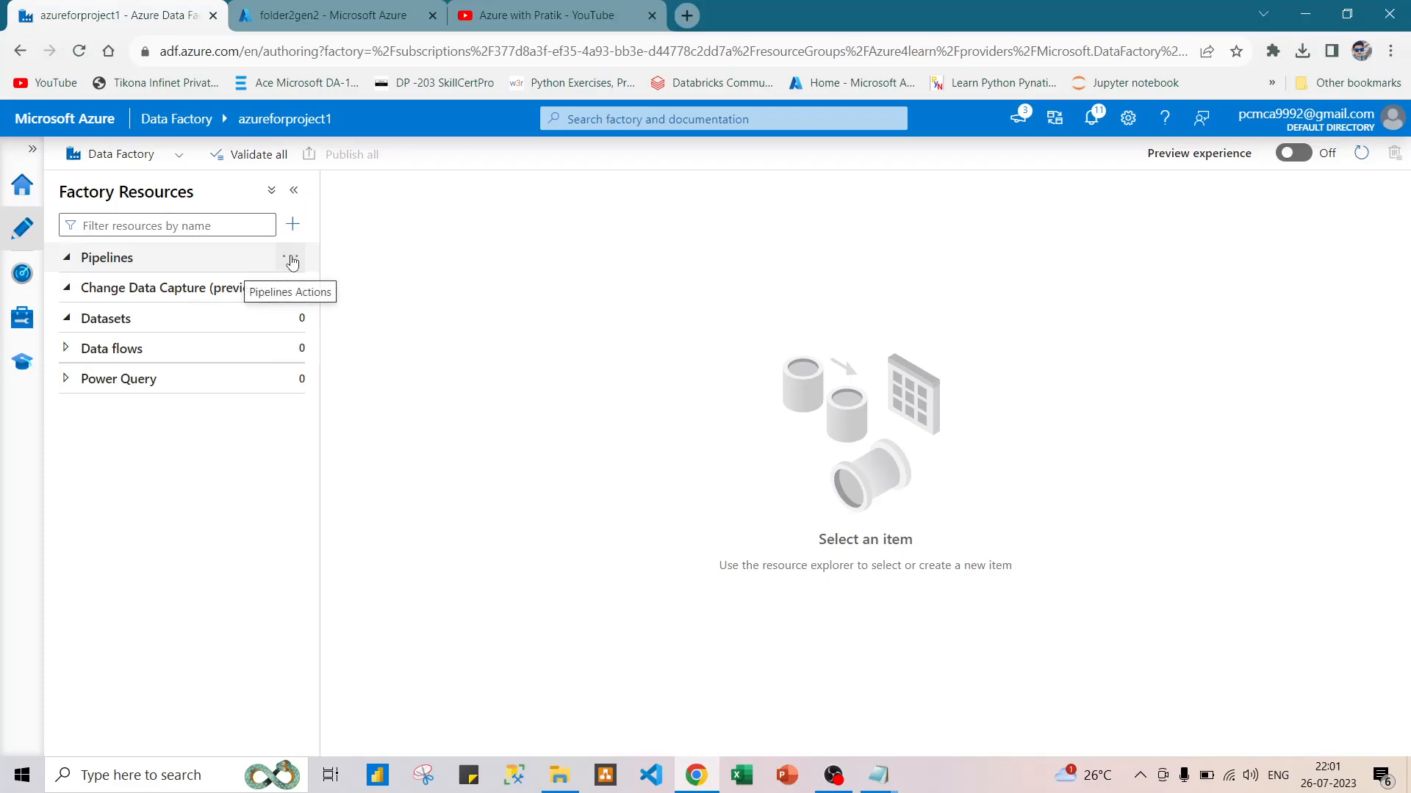
left_click(292, 261)
left_click(358, 289)
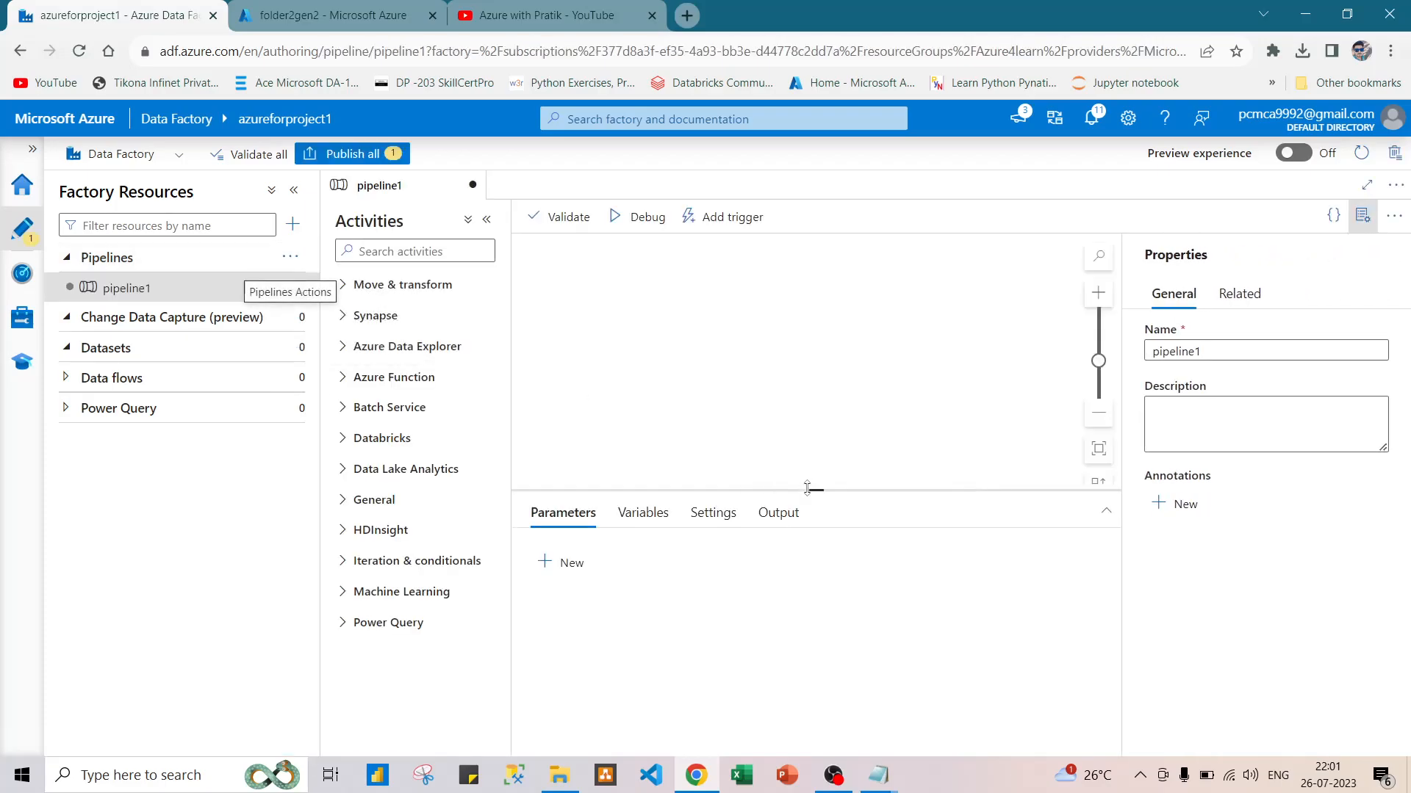
left_click(362, 285)
left_click_drag(402, 322, 824, 326)
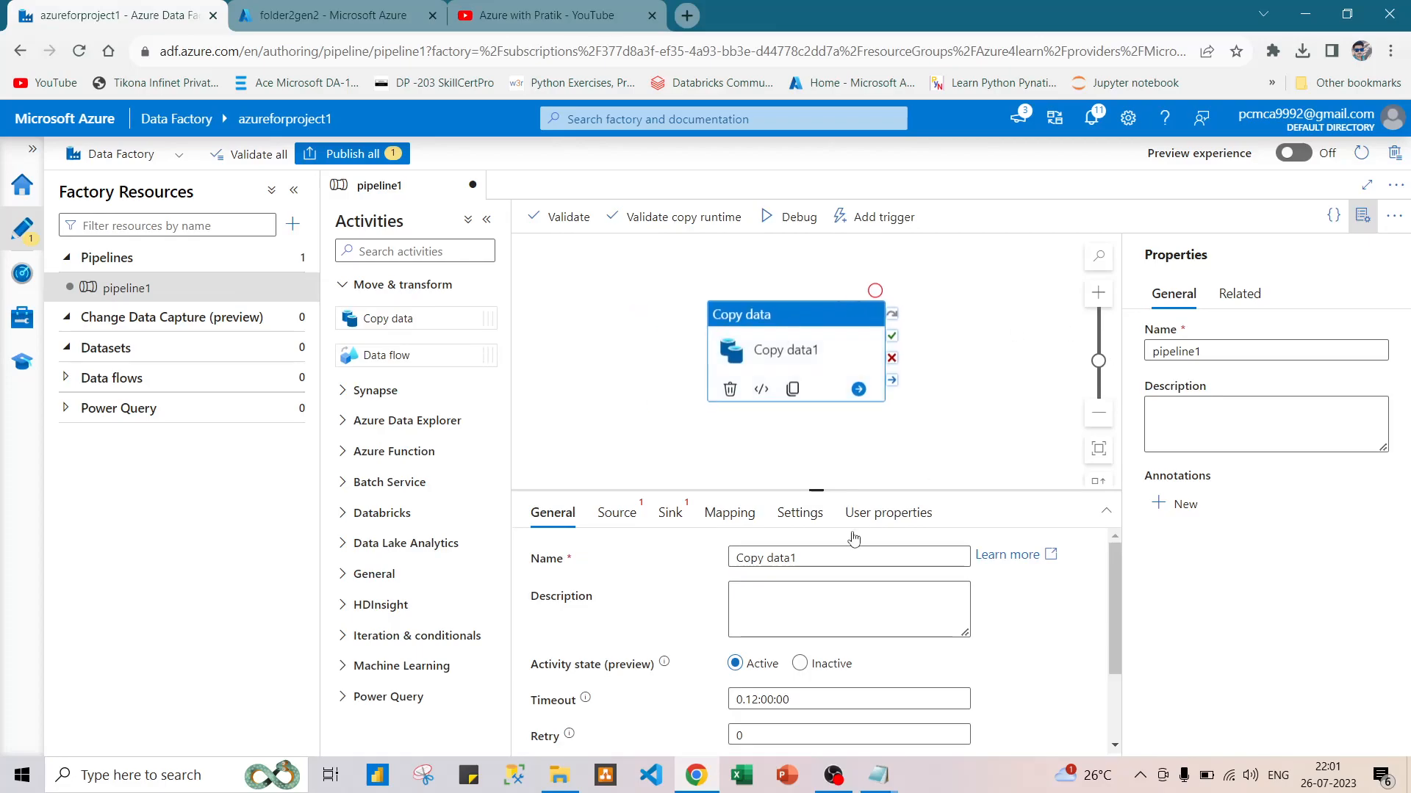
Rename the new pipeline as copy_input1_to_input2 in its properties.
left_click(794, 557)
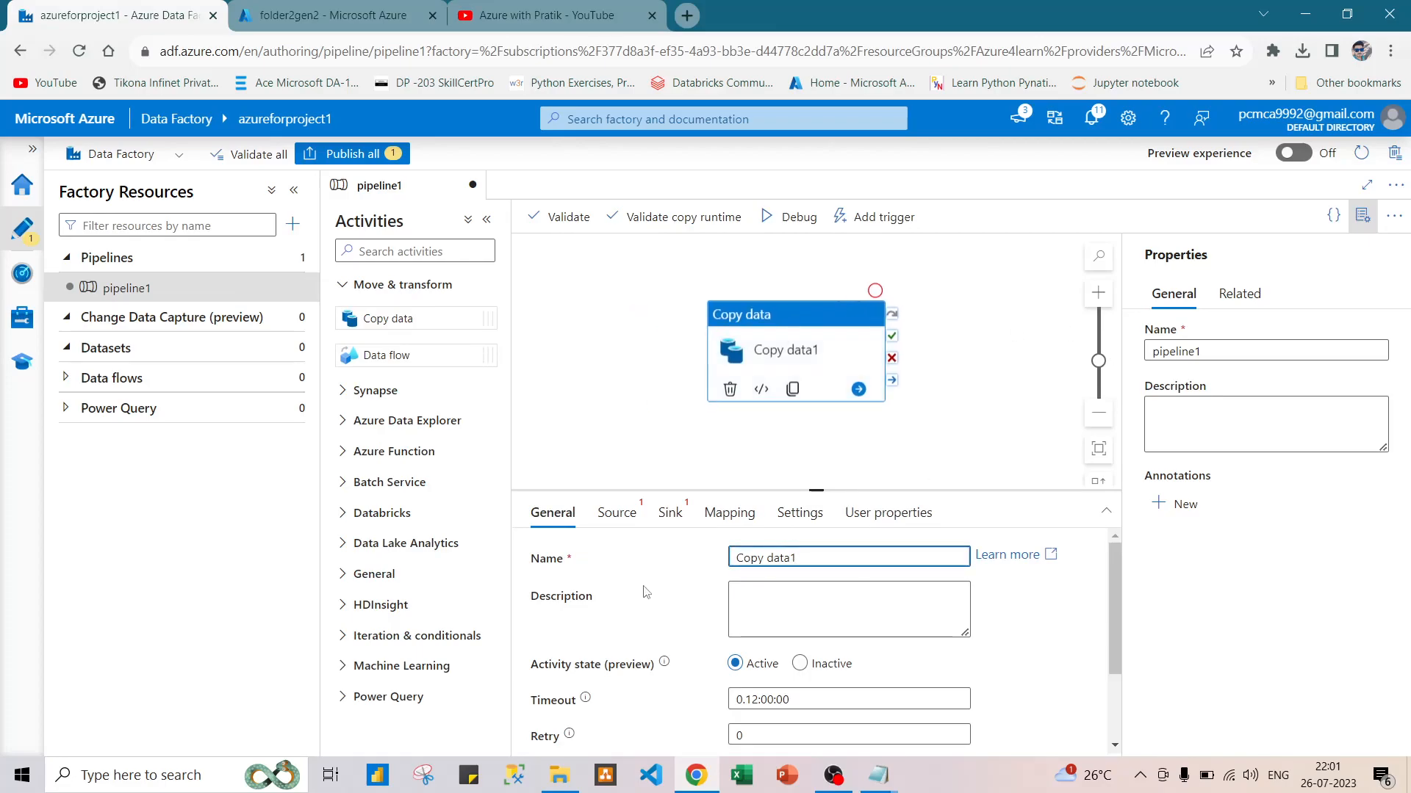
scroll(643, 593, "down", 3)
scroll(643, 593, "up", 3)
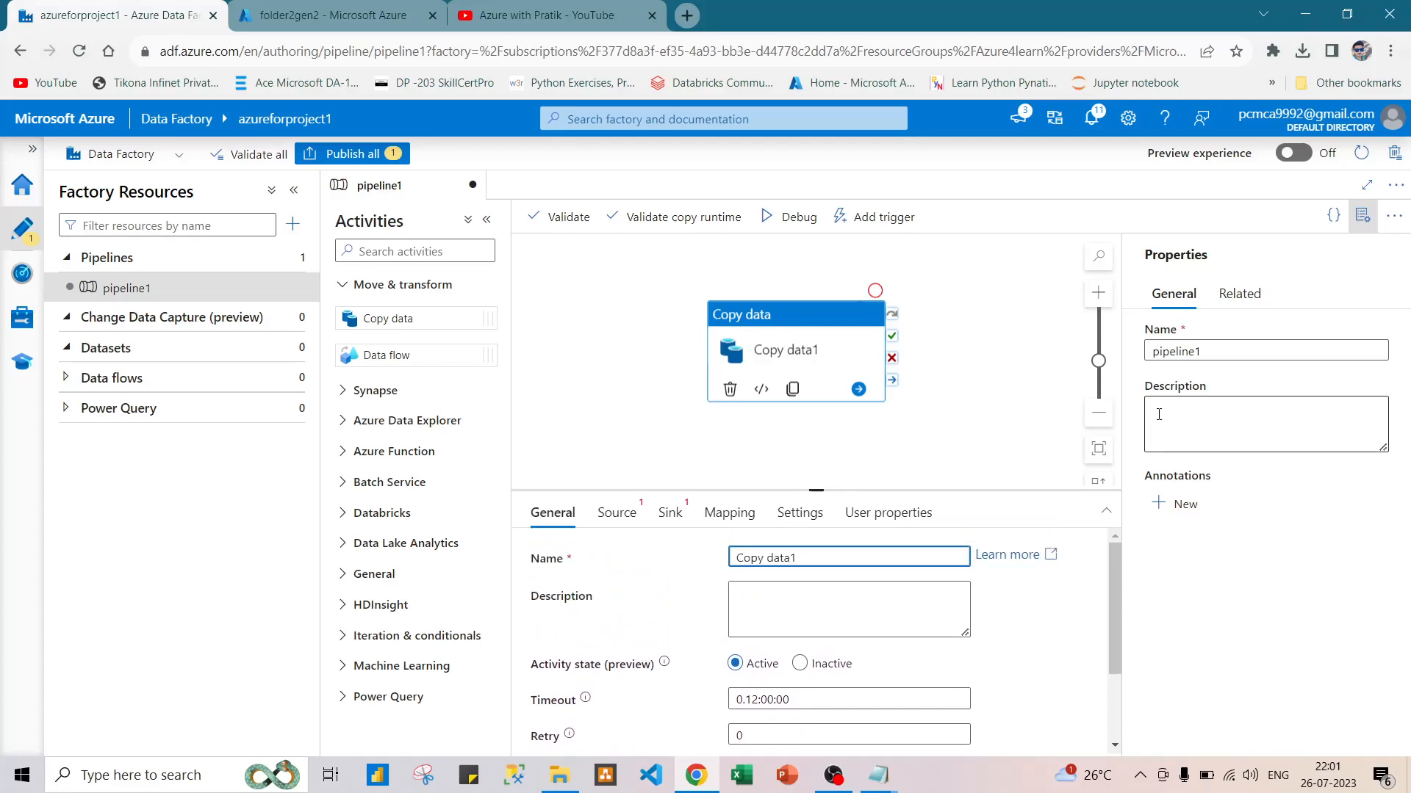
double_click(1182, 355)
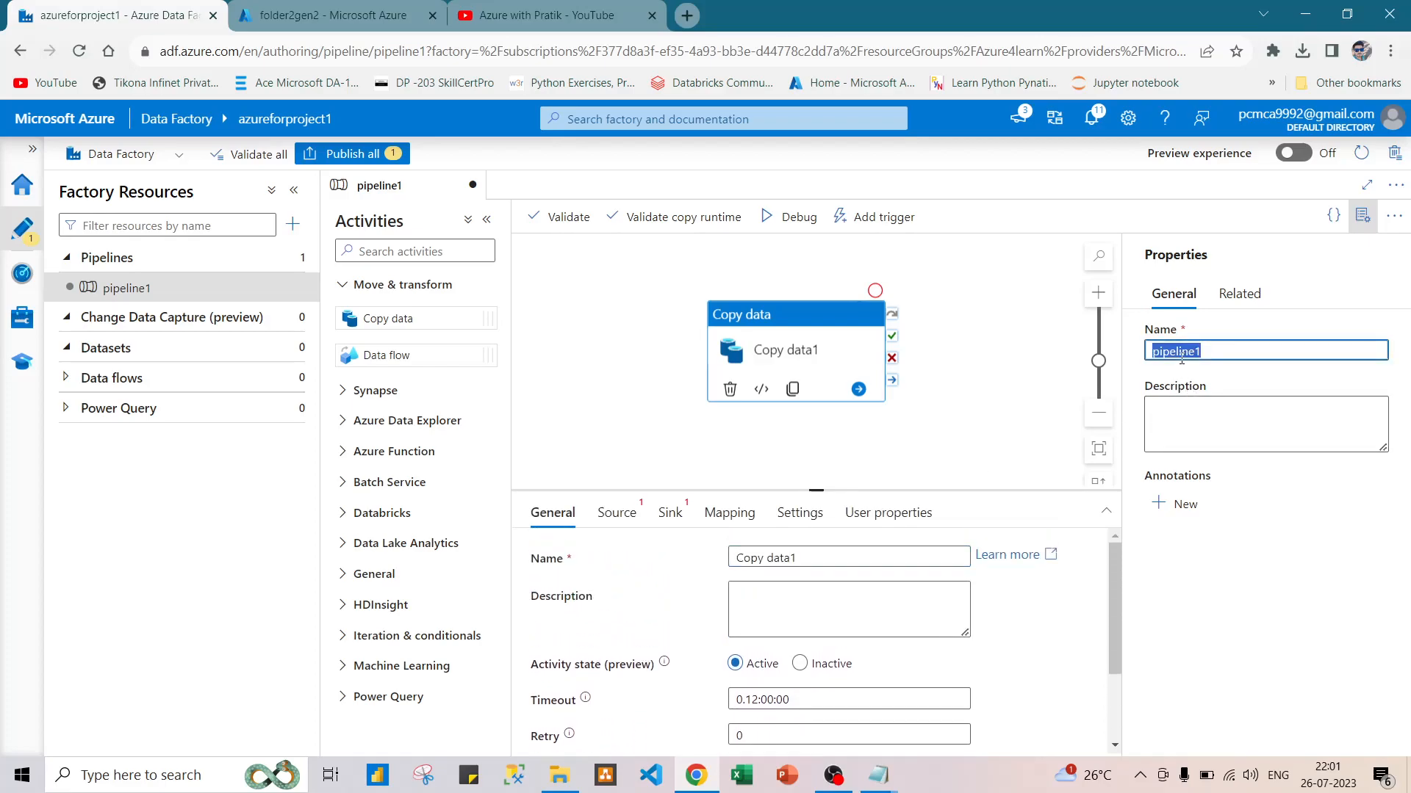
type("cpo")
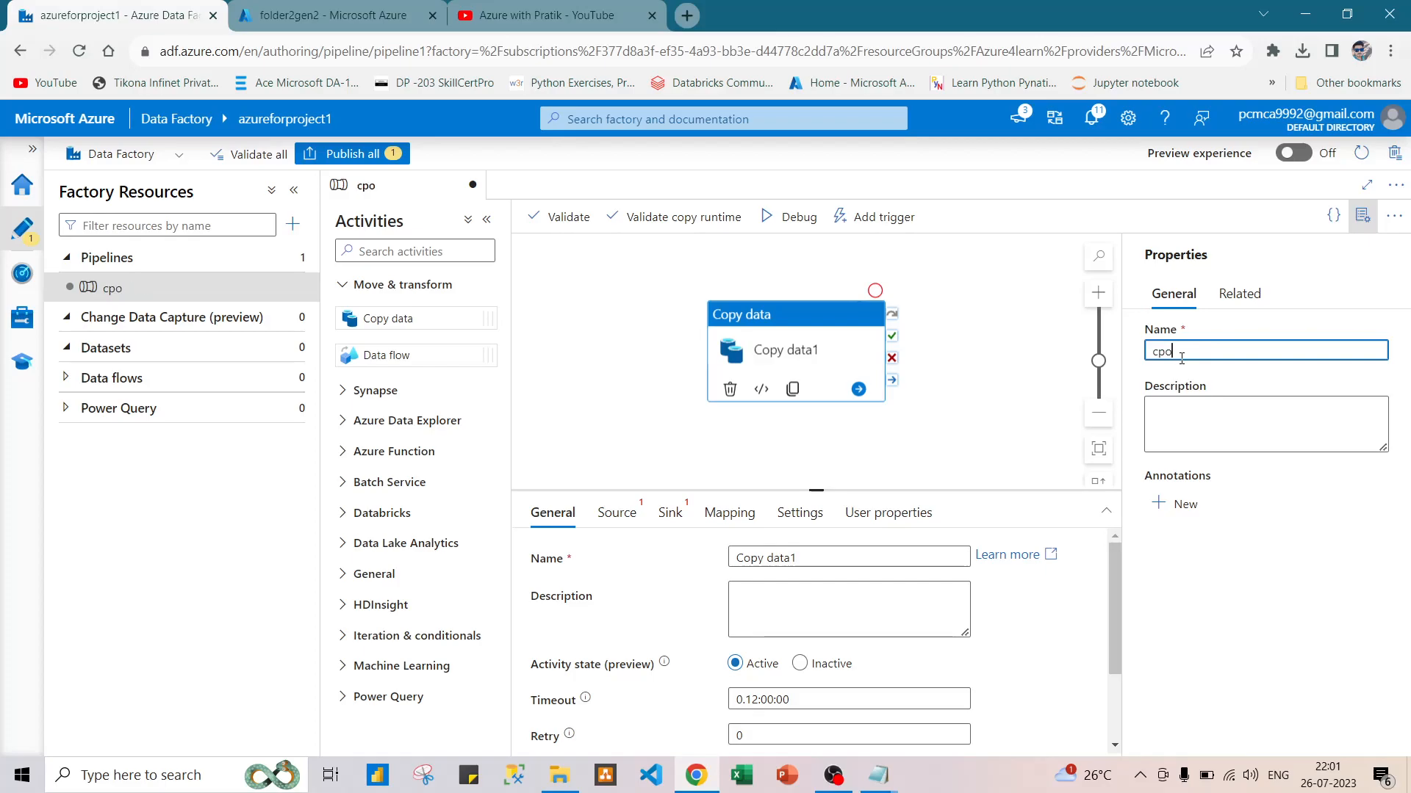
type("py")
type("put1_t")
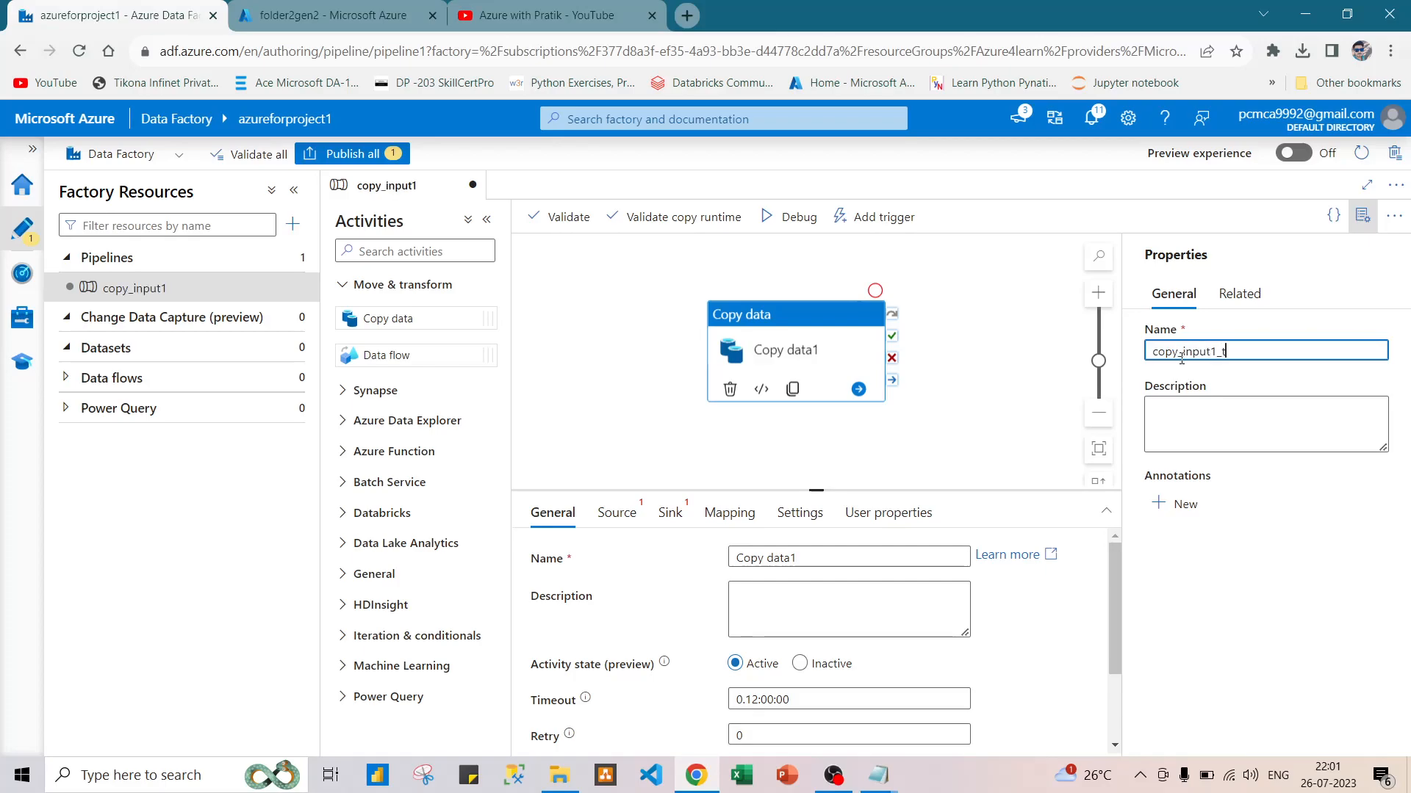
type("o_input2")
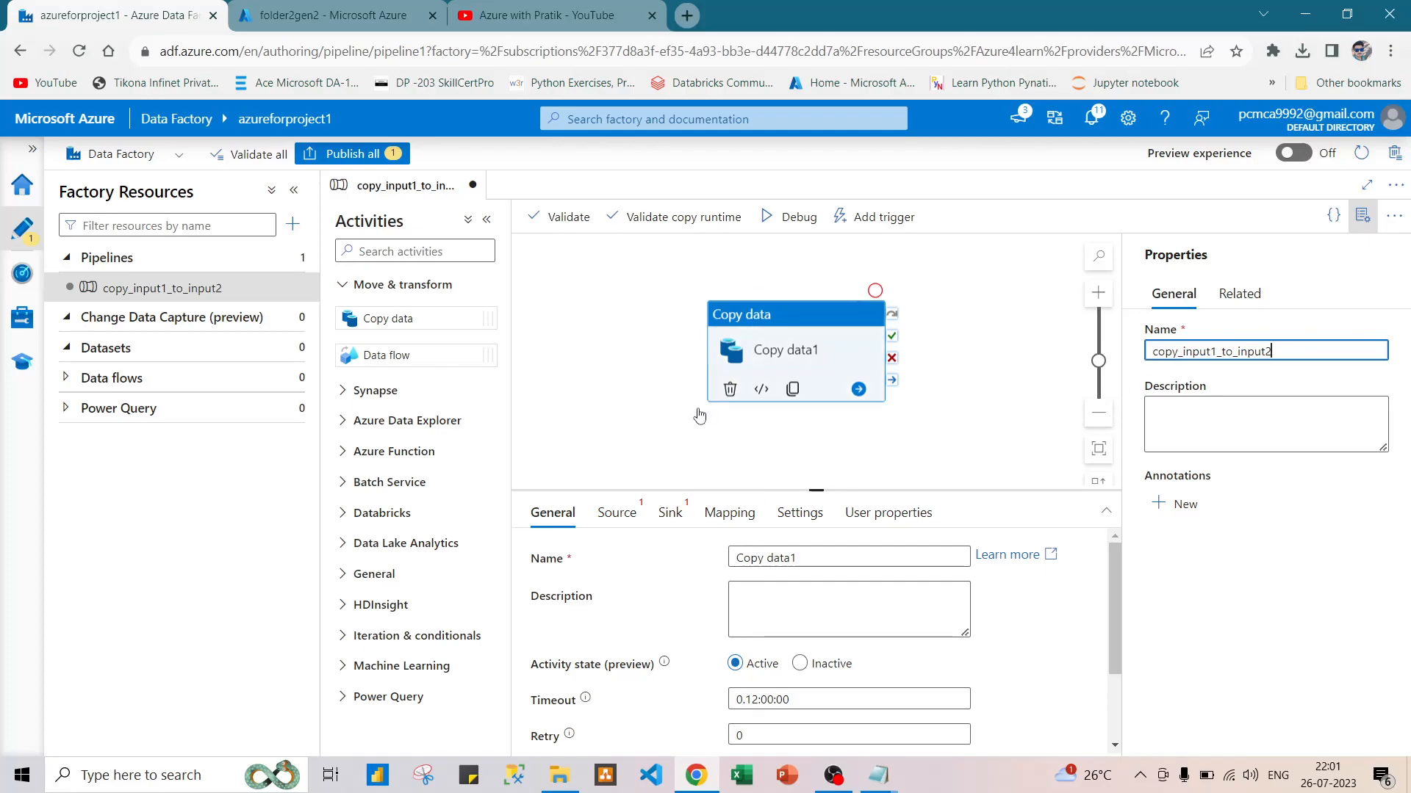
Review the Copy data activity's general settings, including timeout, retry and secure input and output options.
scroll(659, 562, "down", 1)
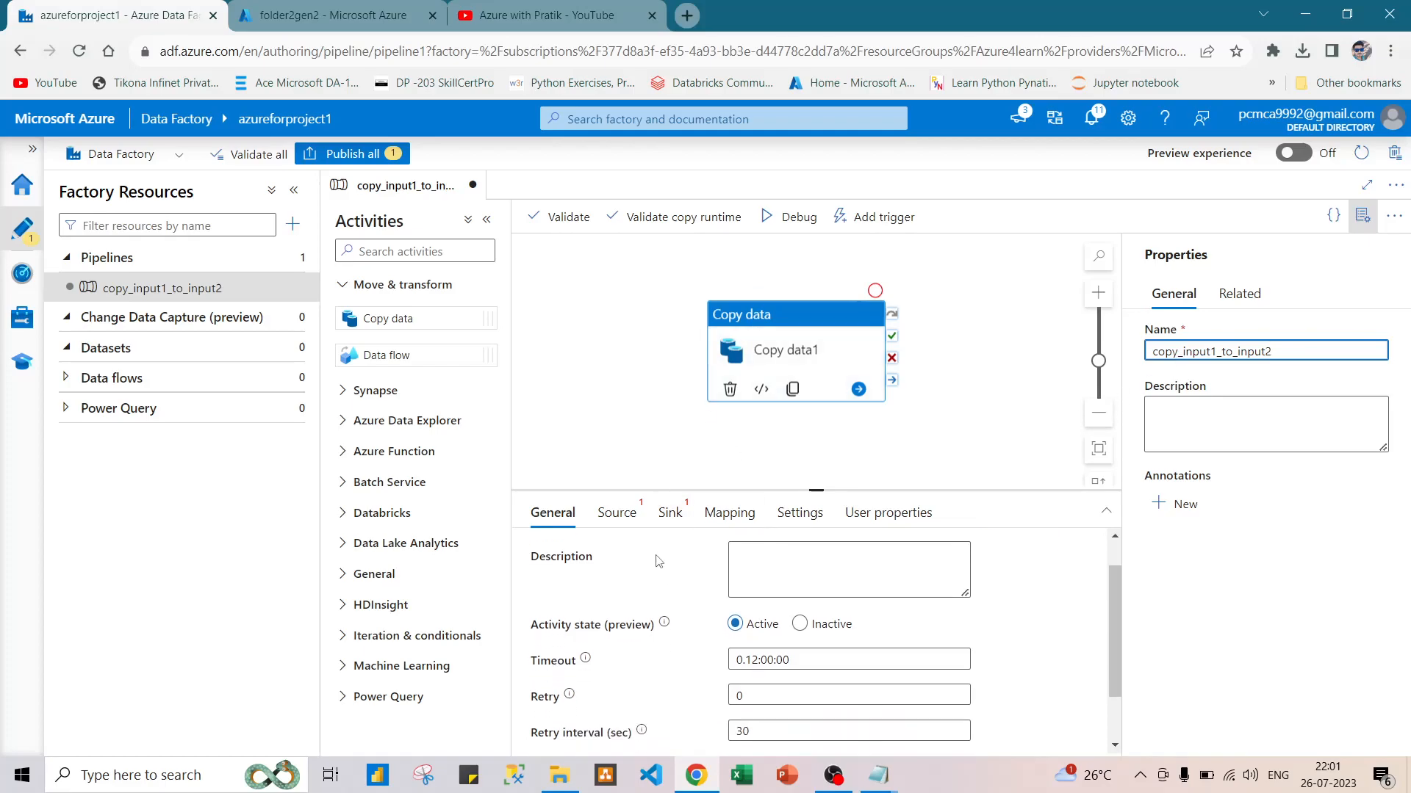
scroll(659, 561, "down", 1)
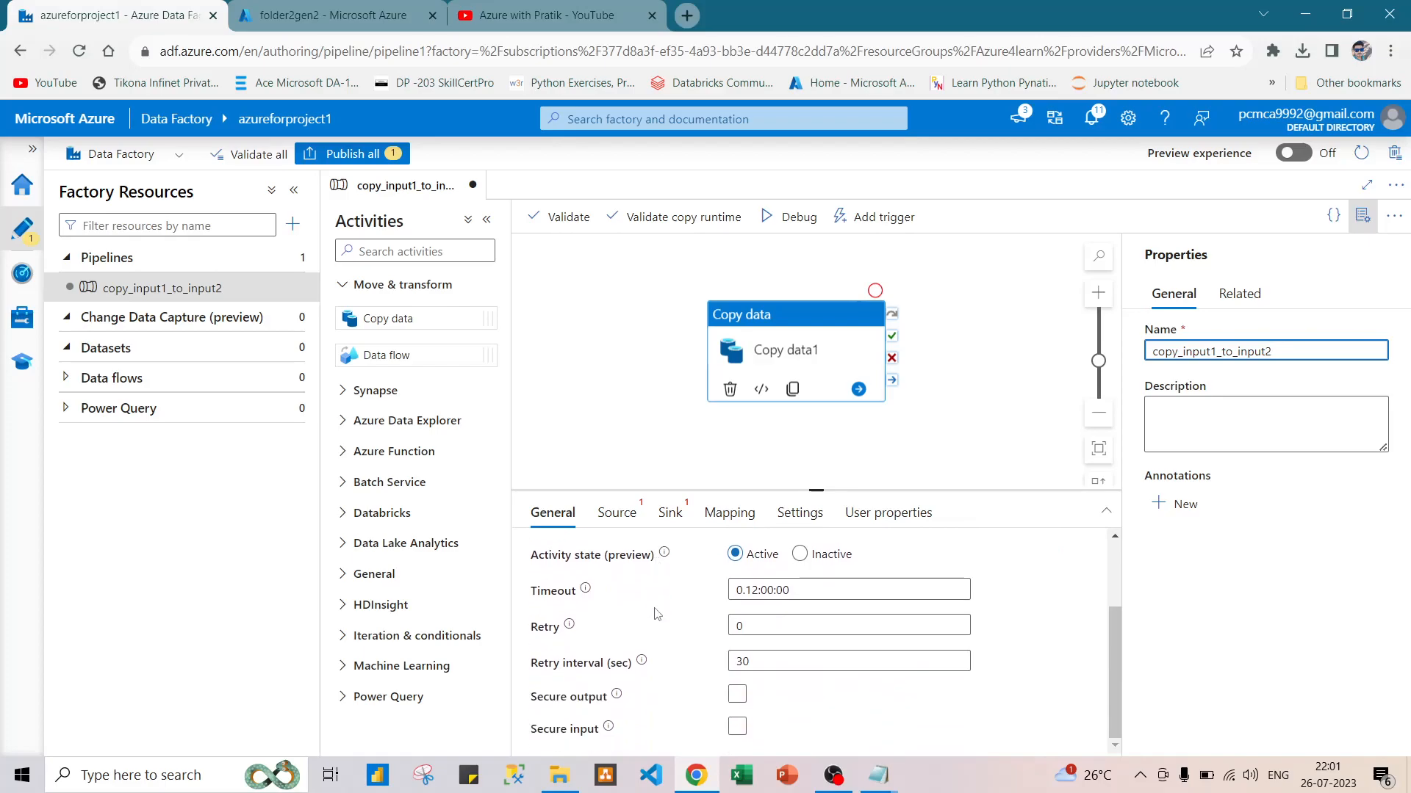
scroll(657, 614, "up", 2)
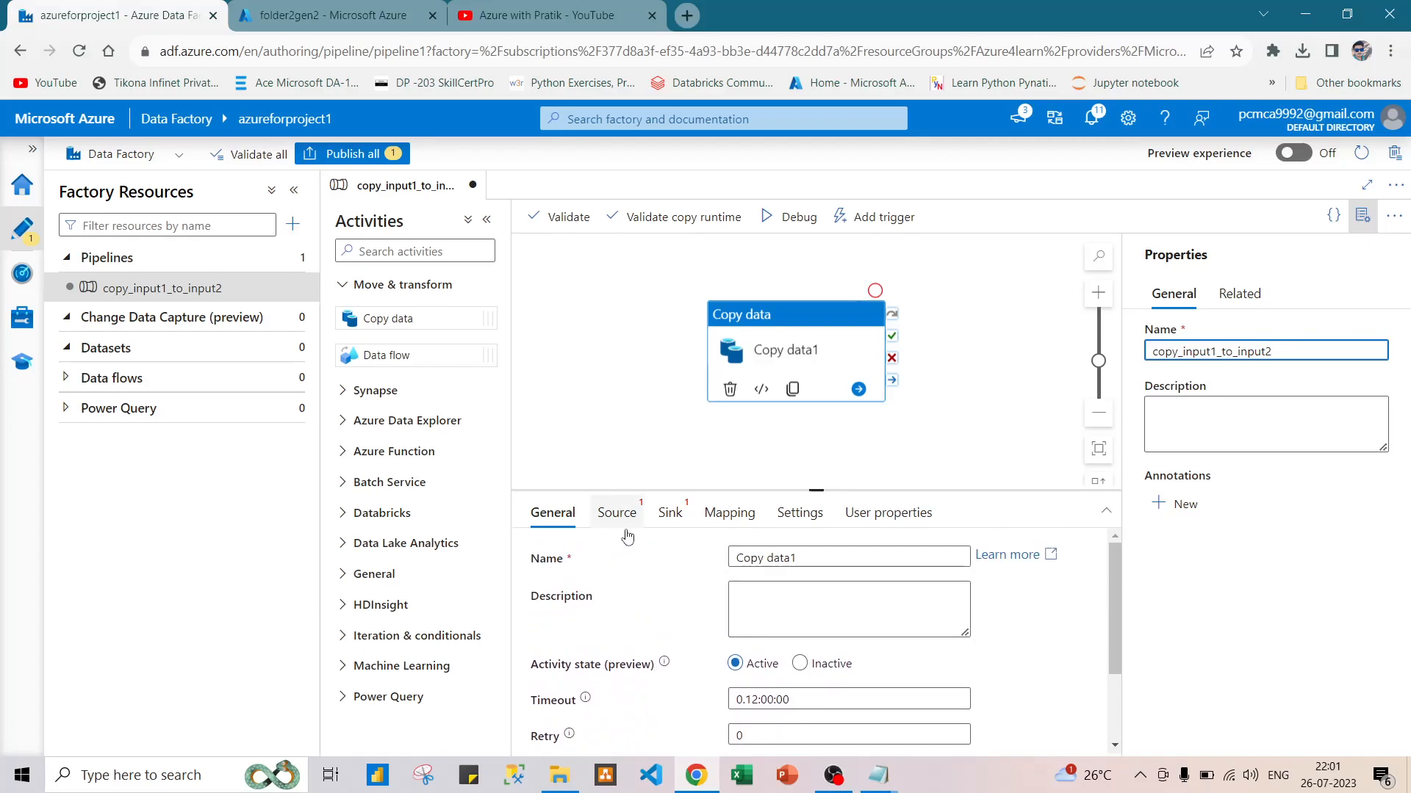
left_click(695, 589)
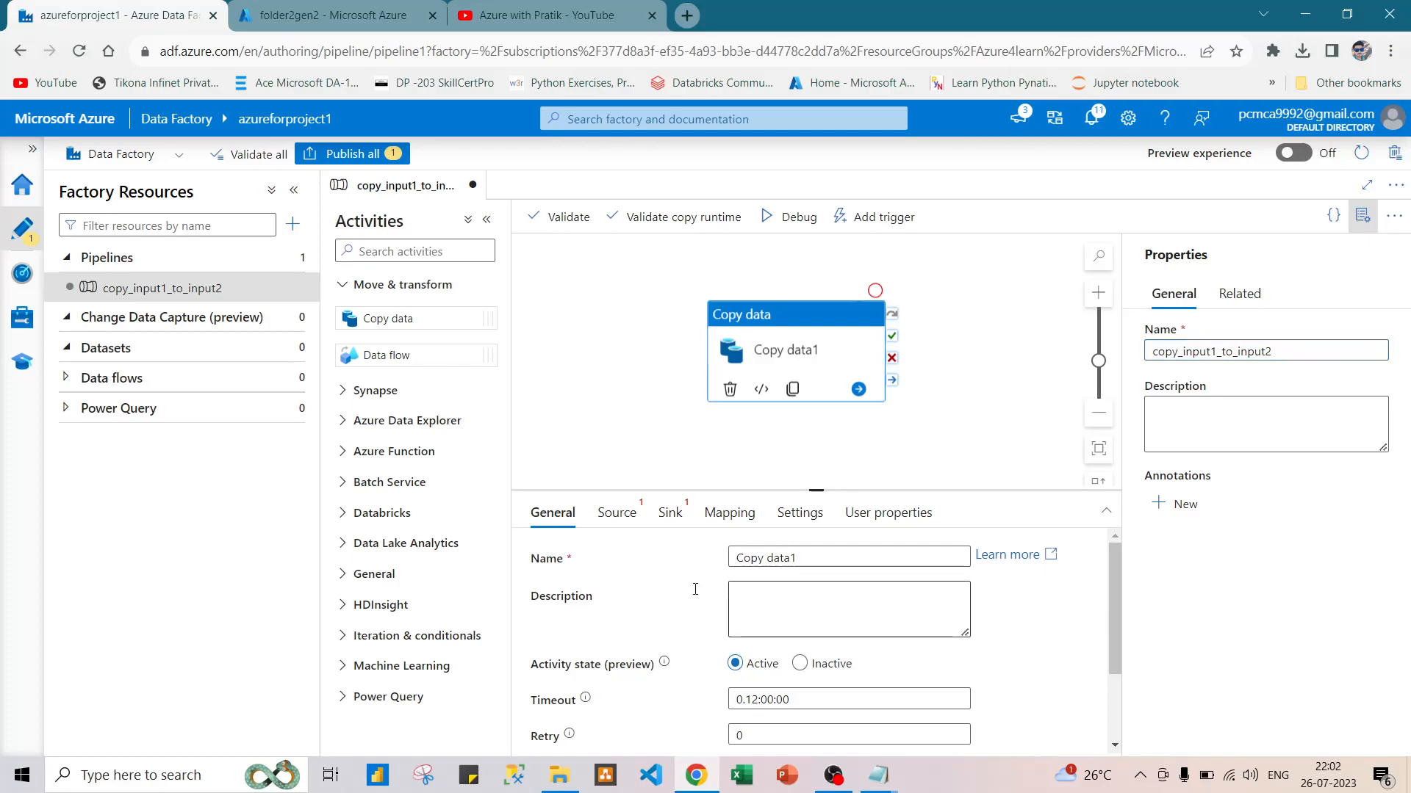
Start a new source dataset for the Copy data activity, finding its data store with "gen" and choosing the DelimitedText format.
left_click(617, 529)
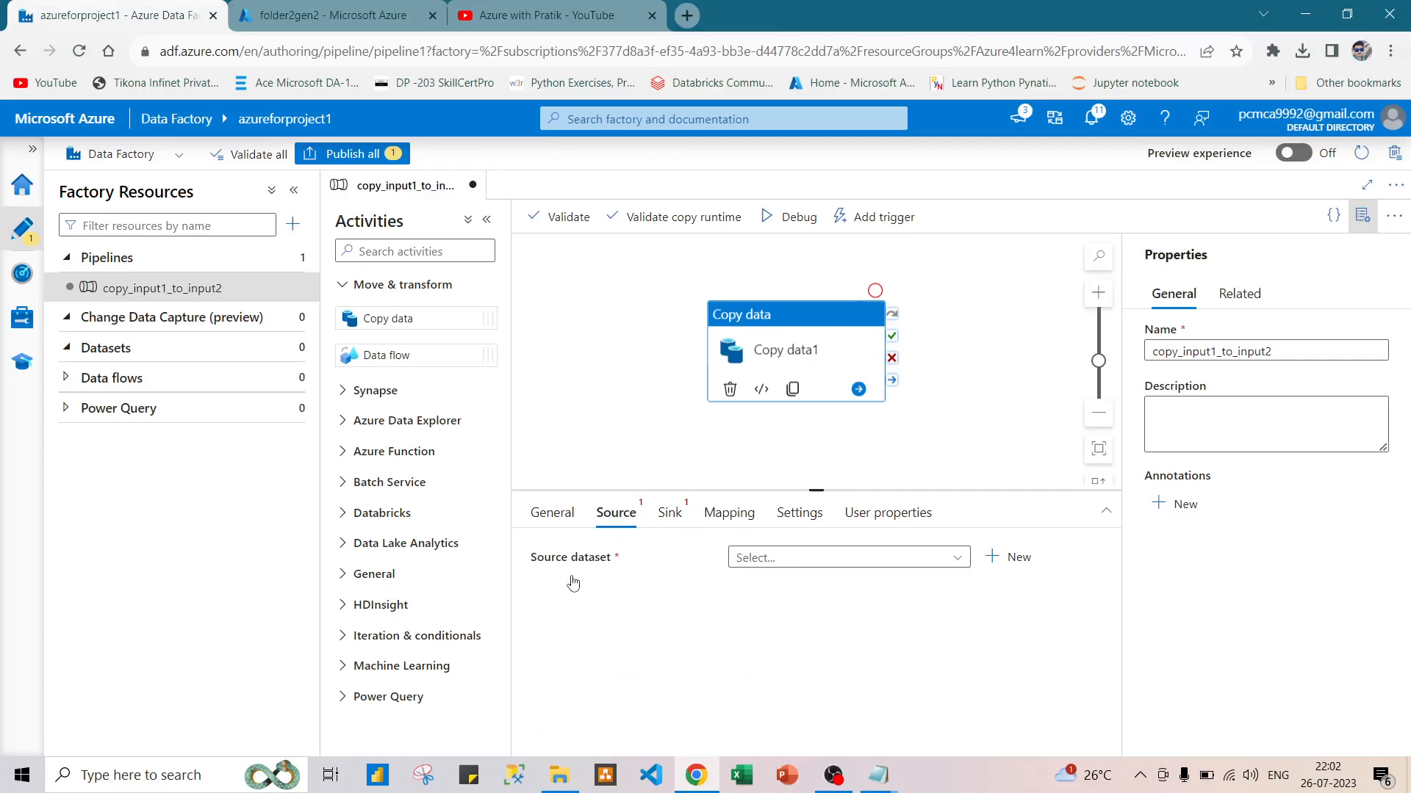
left_click(954, 563)
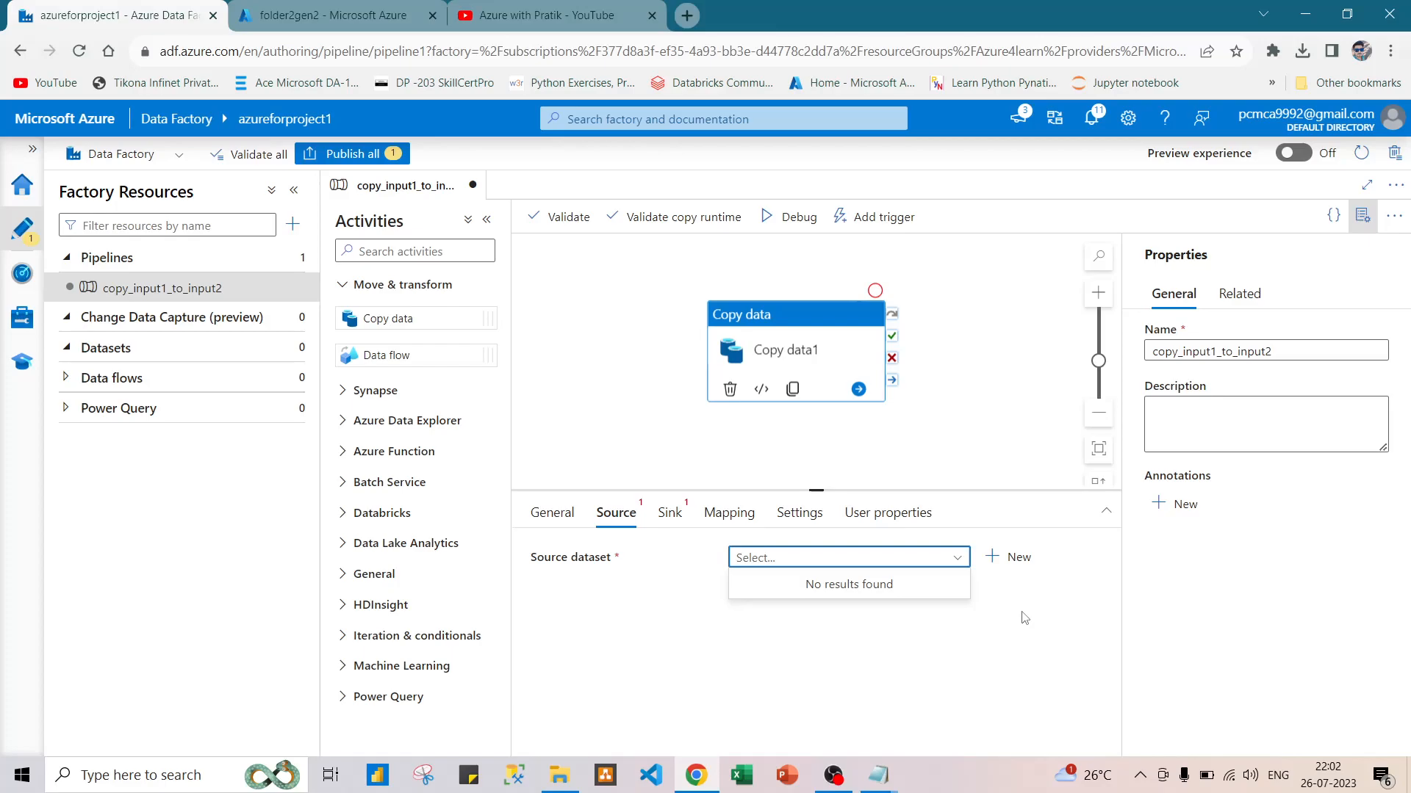
left_click(1000, 564)
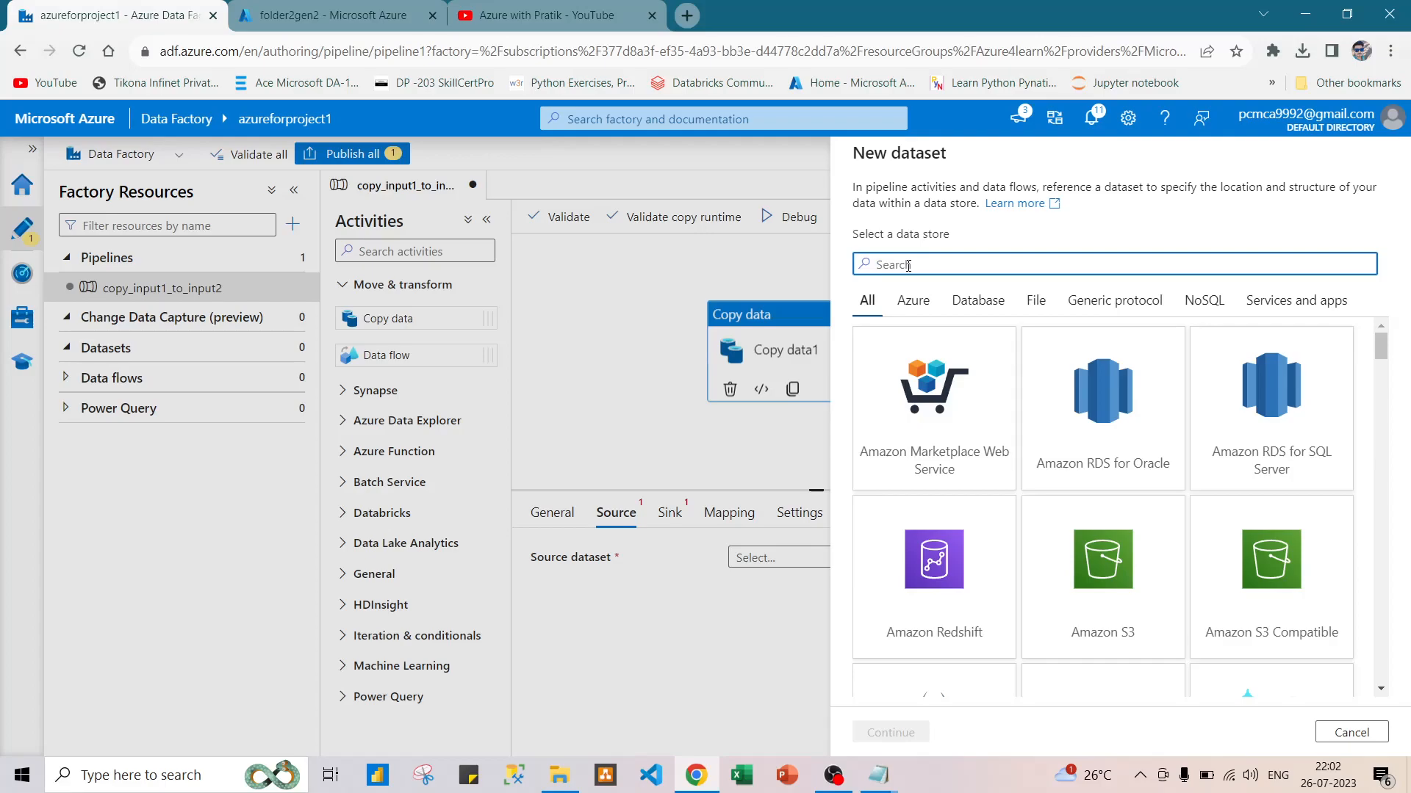
type("gen")
double_click(1073, 371)
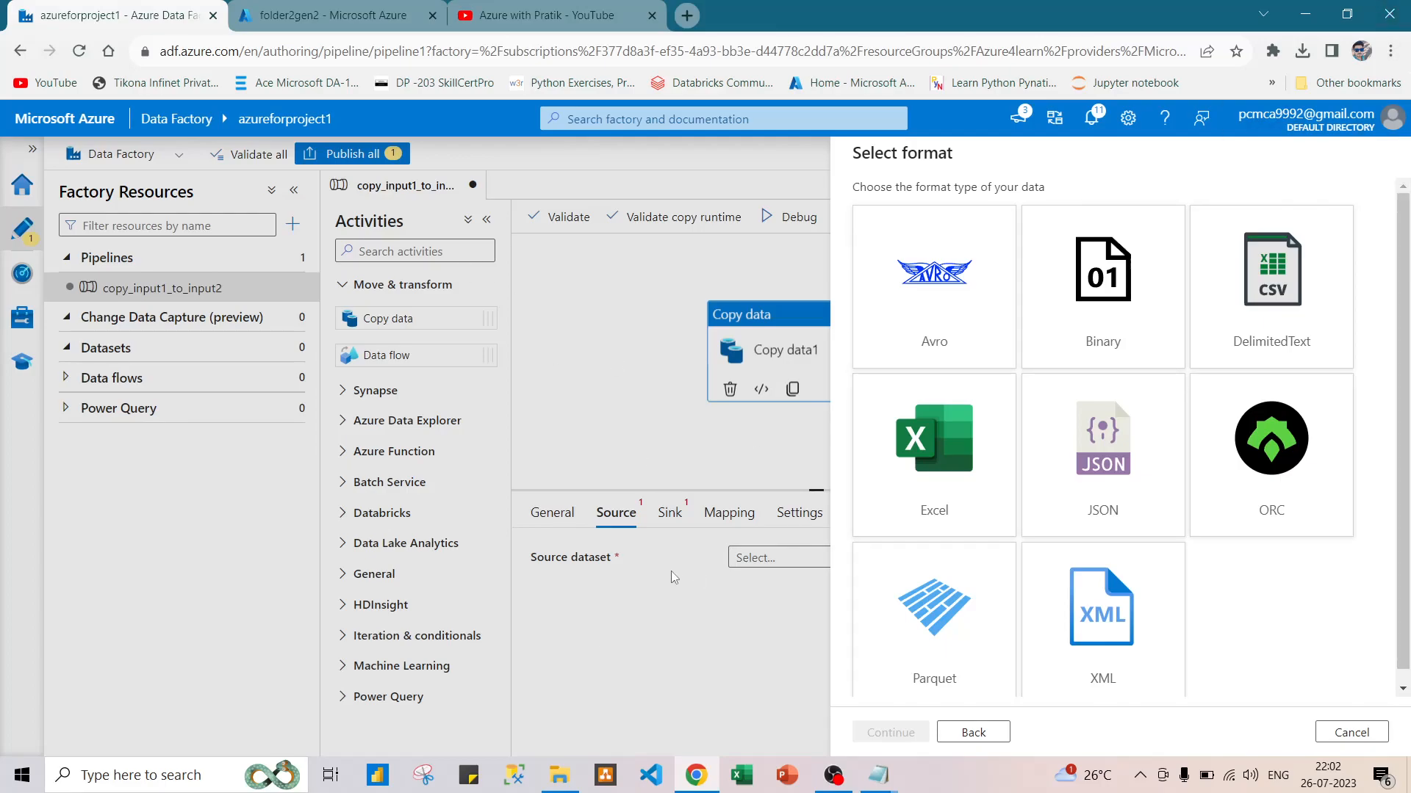
left_click(1270, 269)
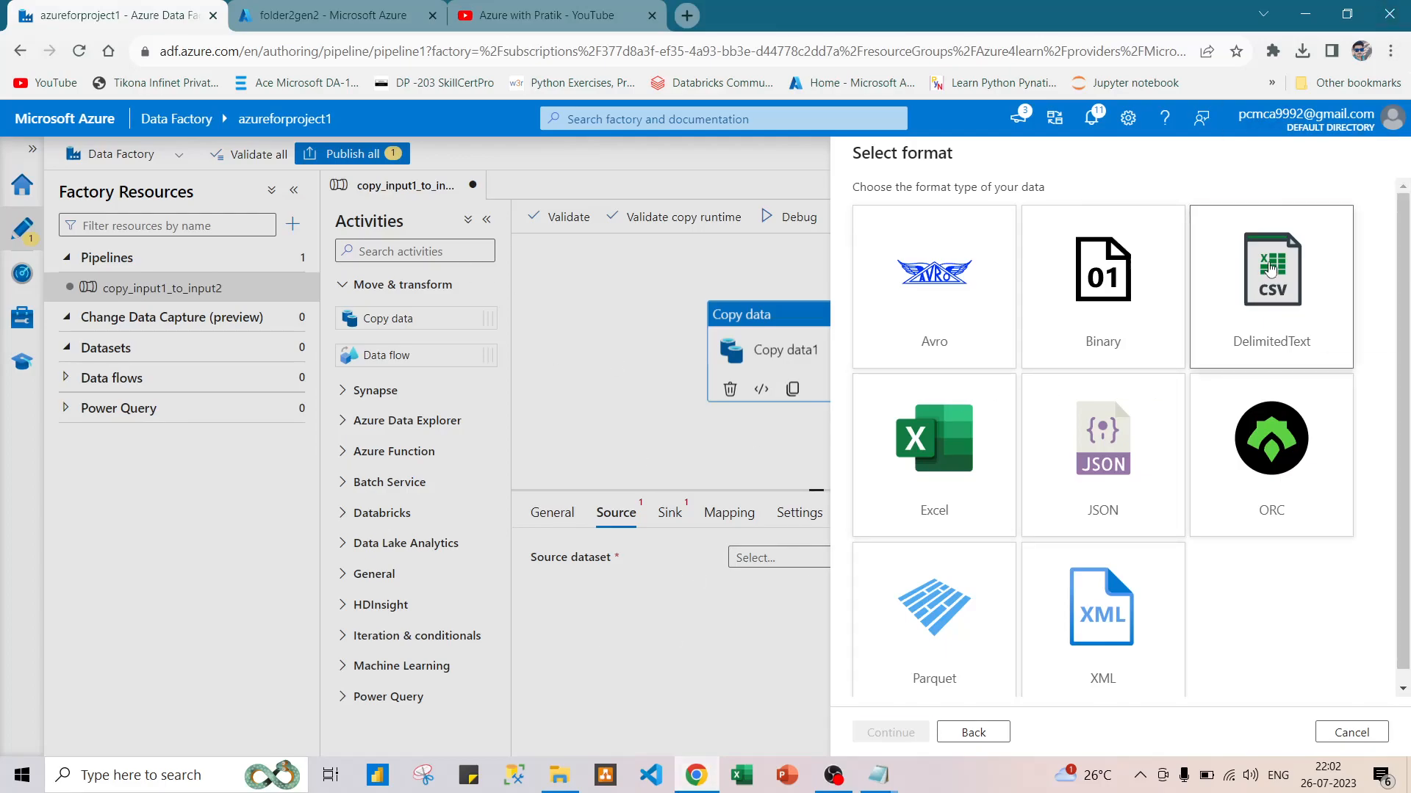
left_click(872, 735)
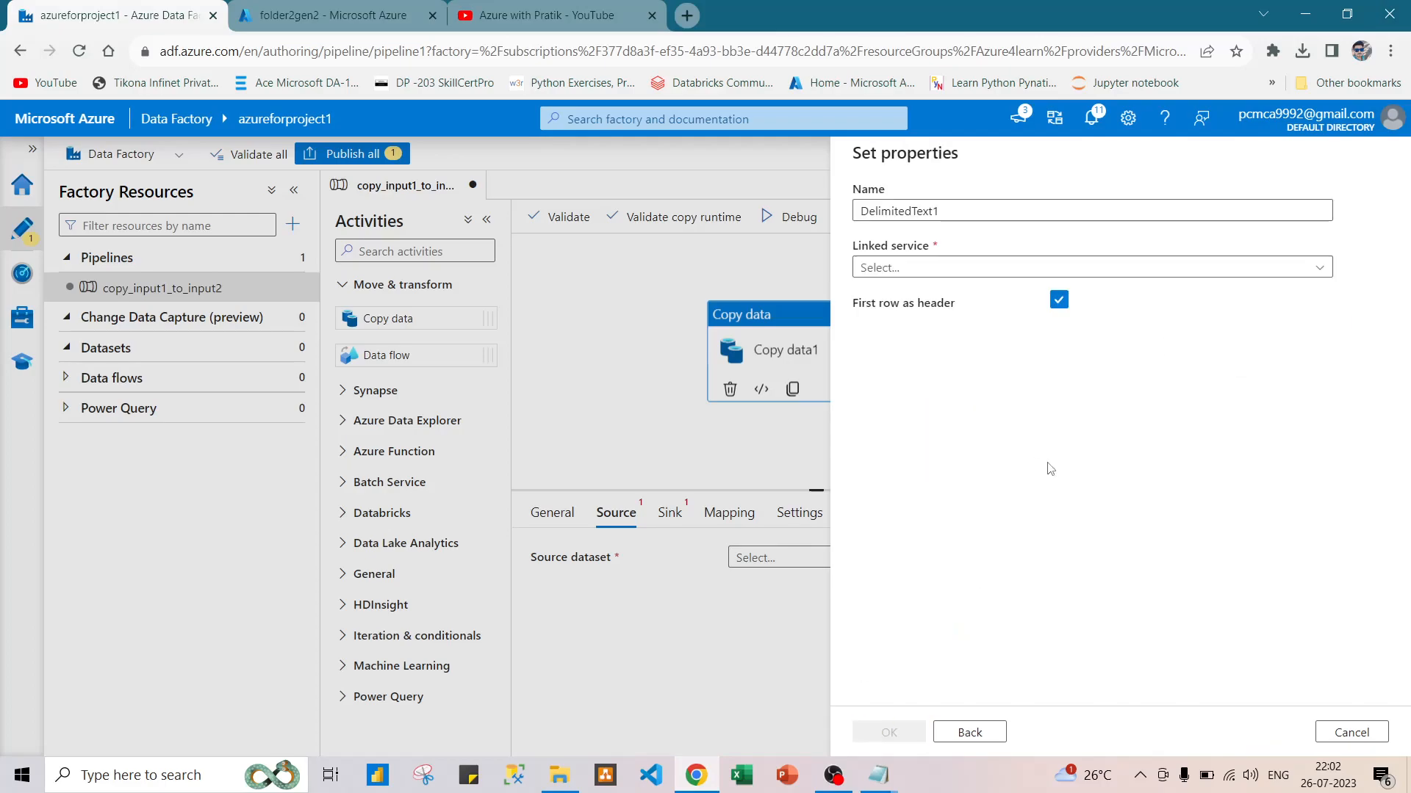
Name the new source dataset dataset1input.
double_click(904, 211)
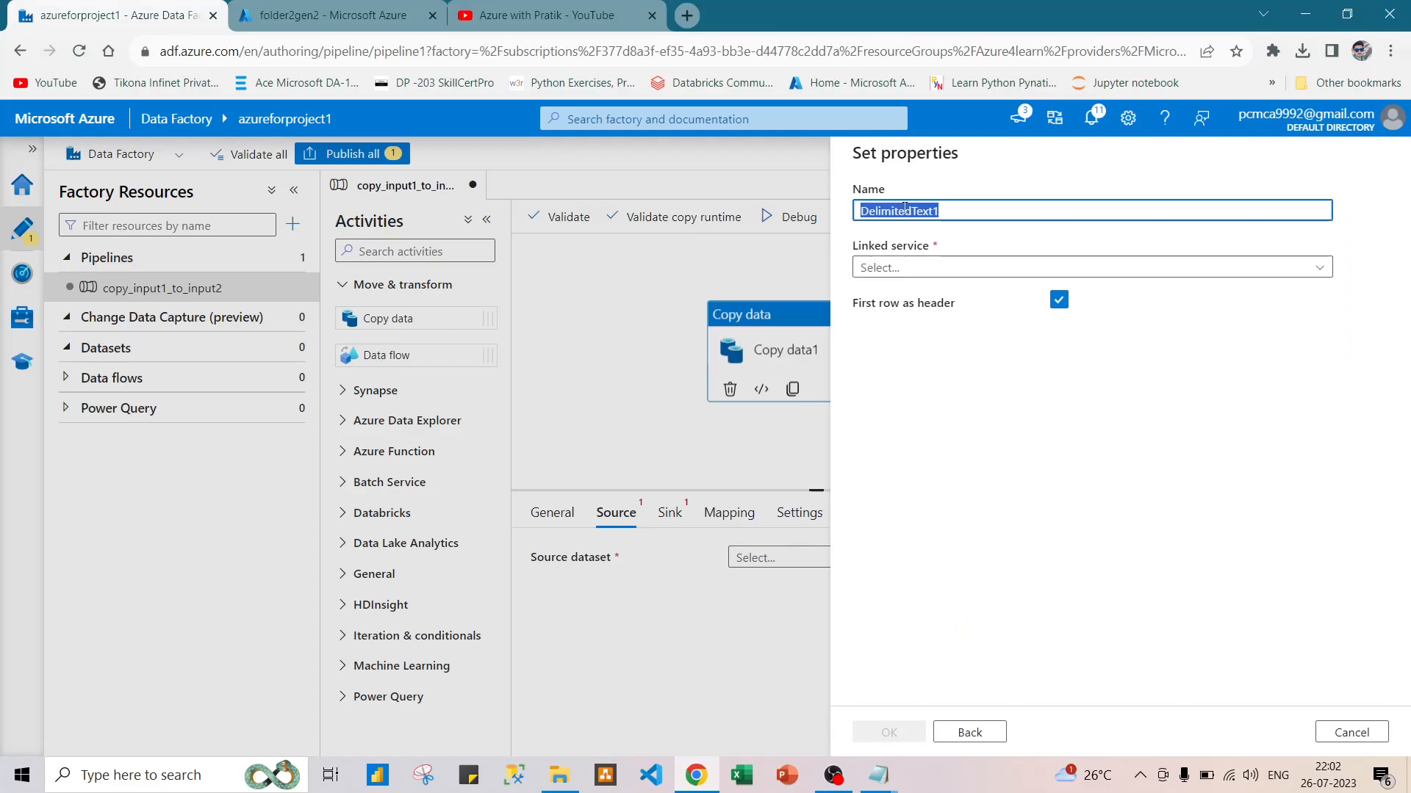
key("Caps_Lock")
key("Caps_Lock")
type("dataset1input")
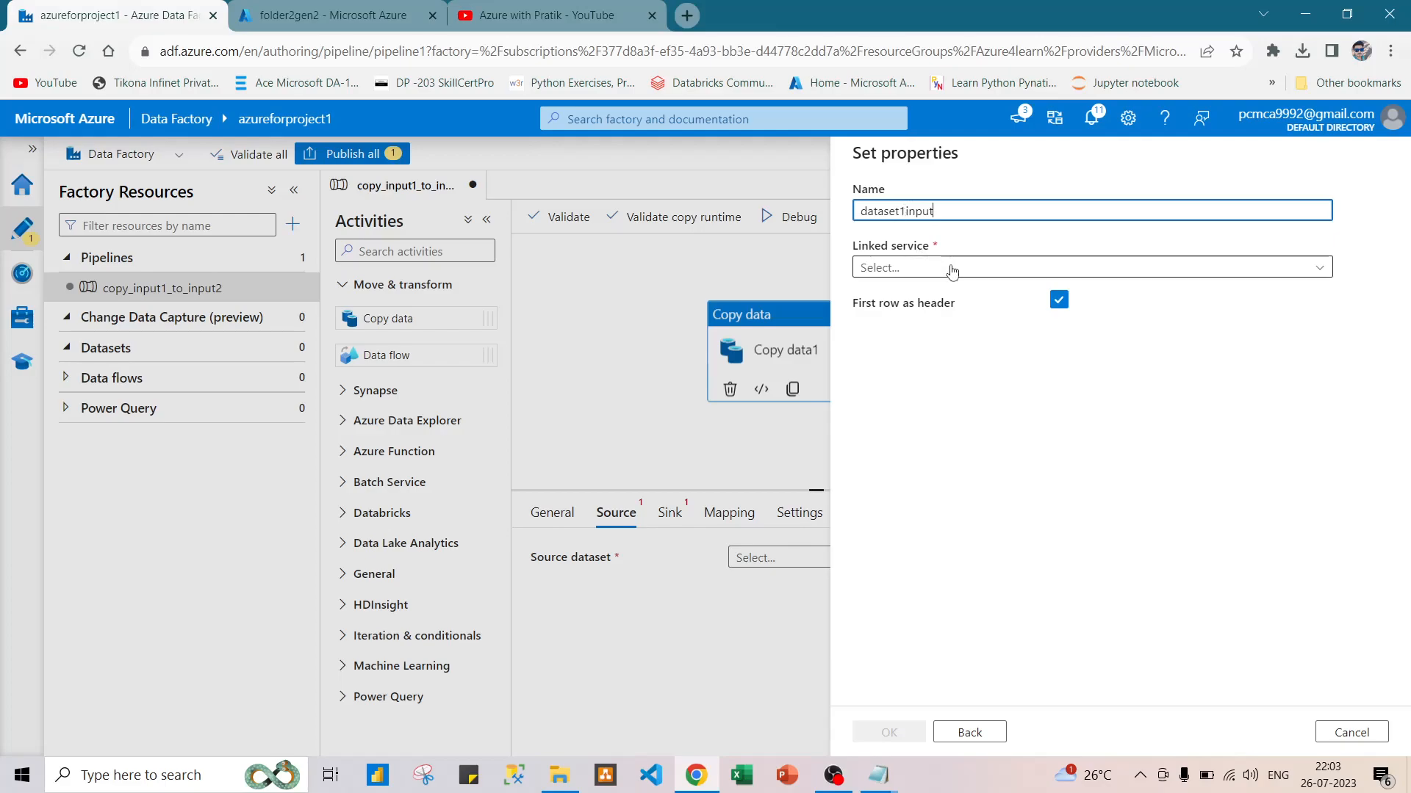
Start a new Azure Data Lake Storage Gen2 linked service for the source dataset and name it ADLS1input.
left_click(947, 273)
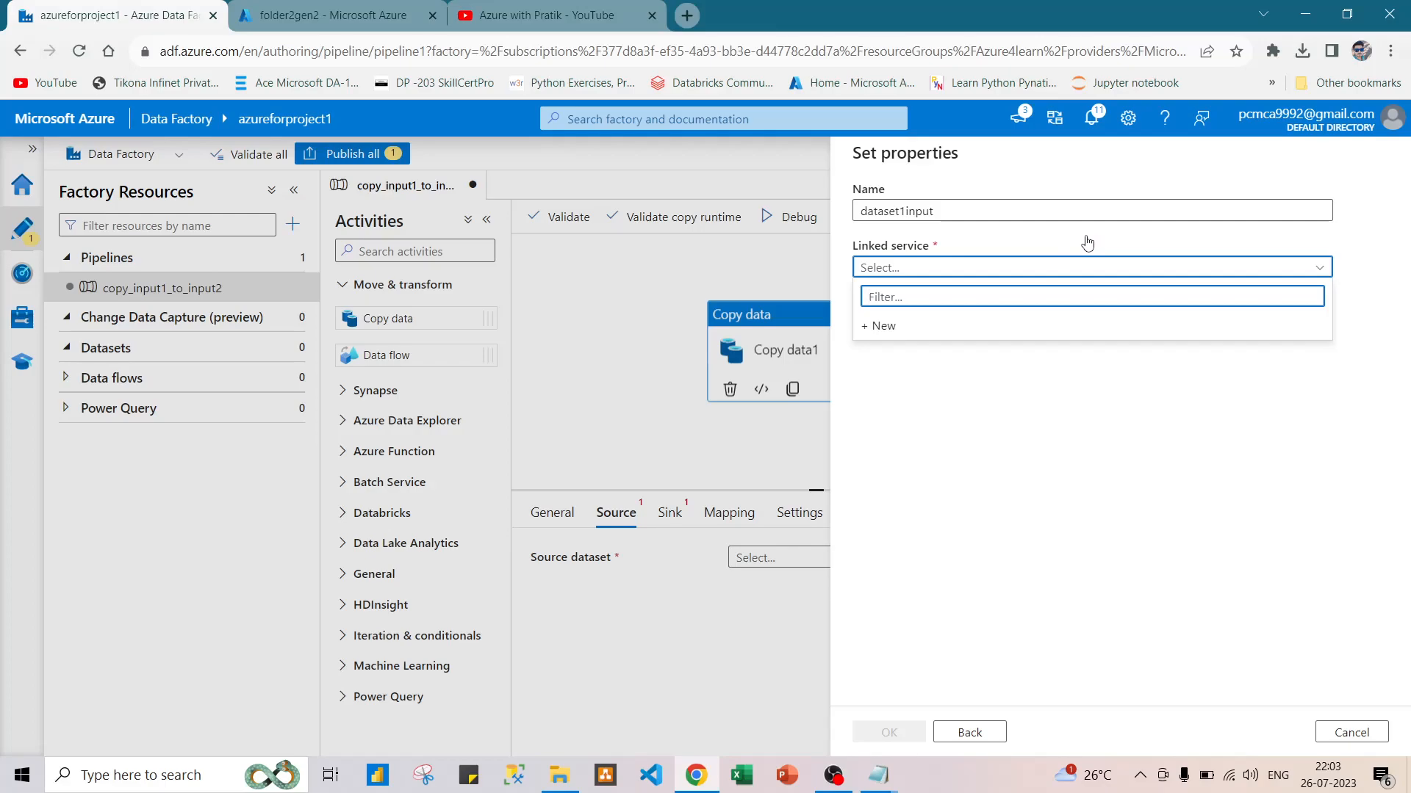
left_click(880, 327)
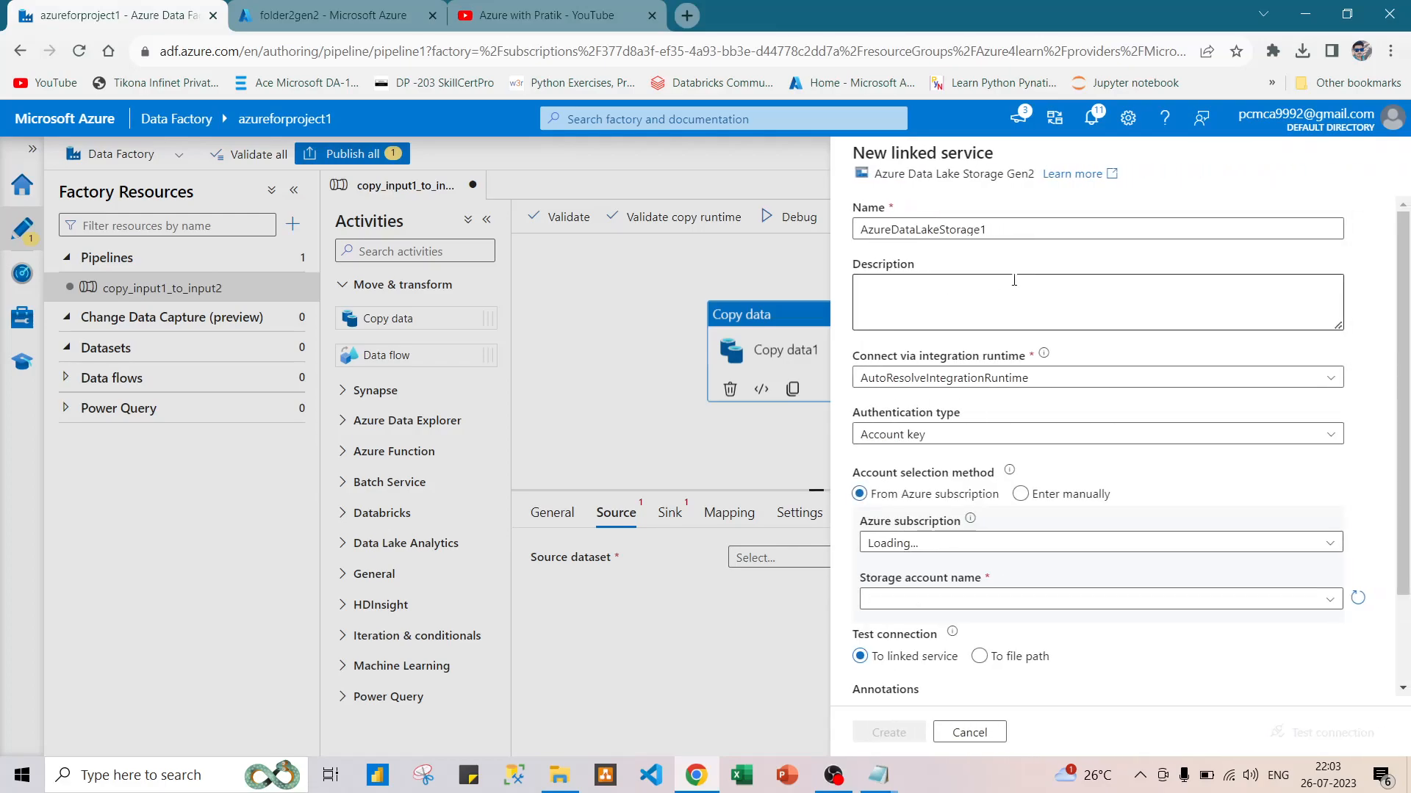
left_click(948, 229)
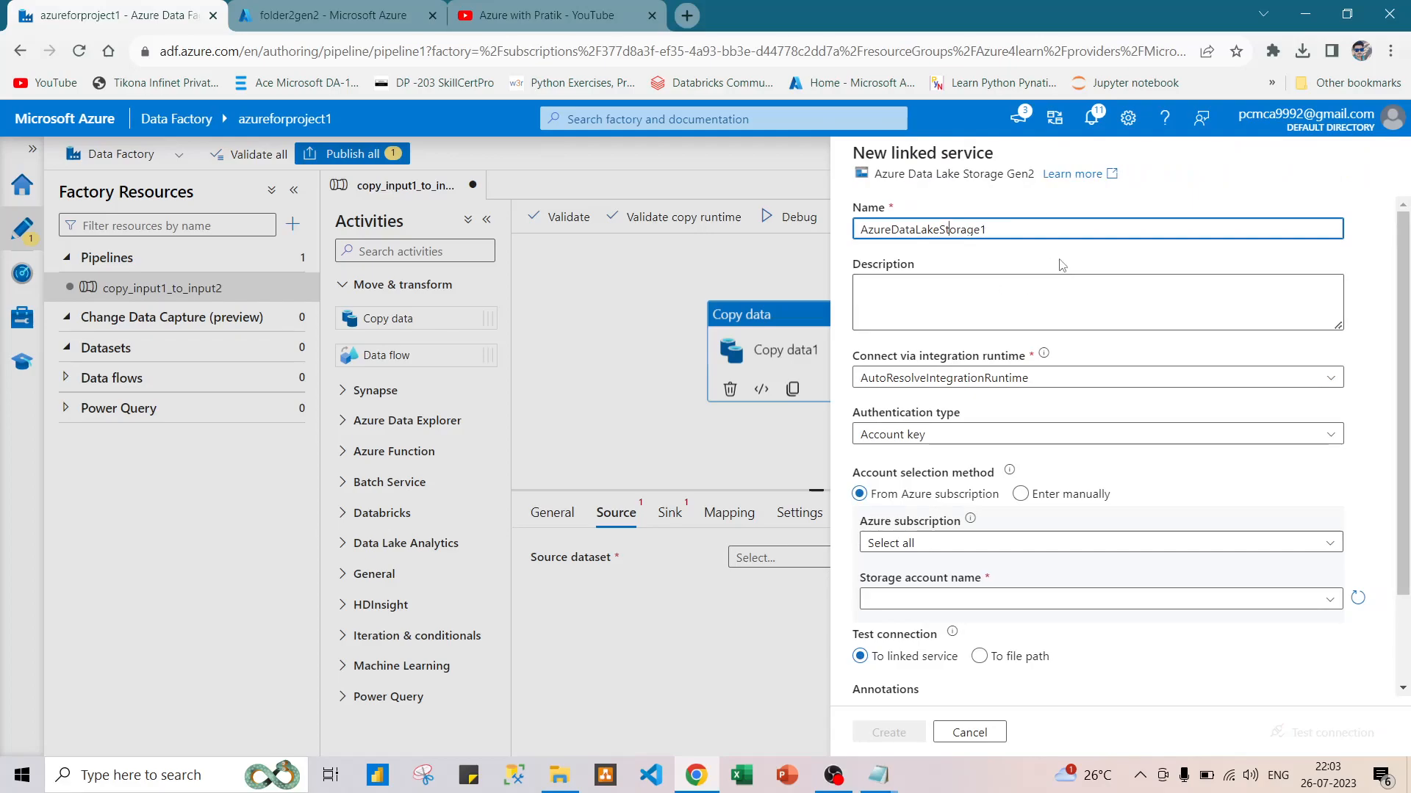
double_click(981, 229)
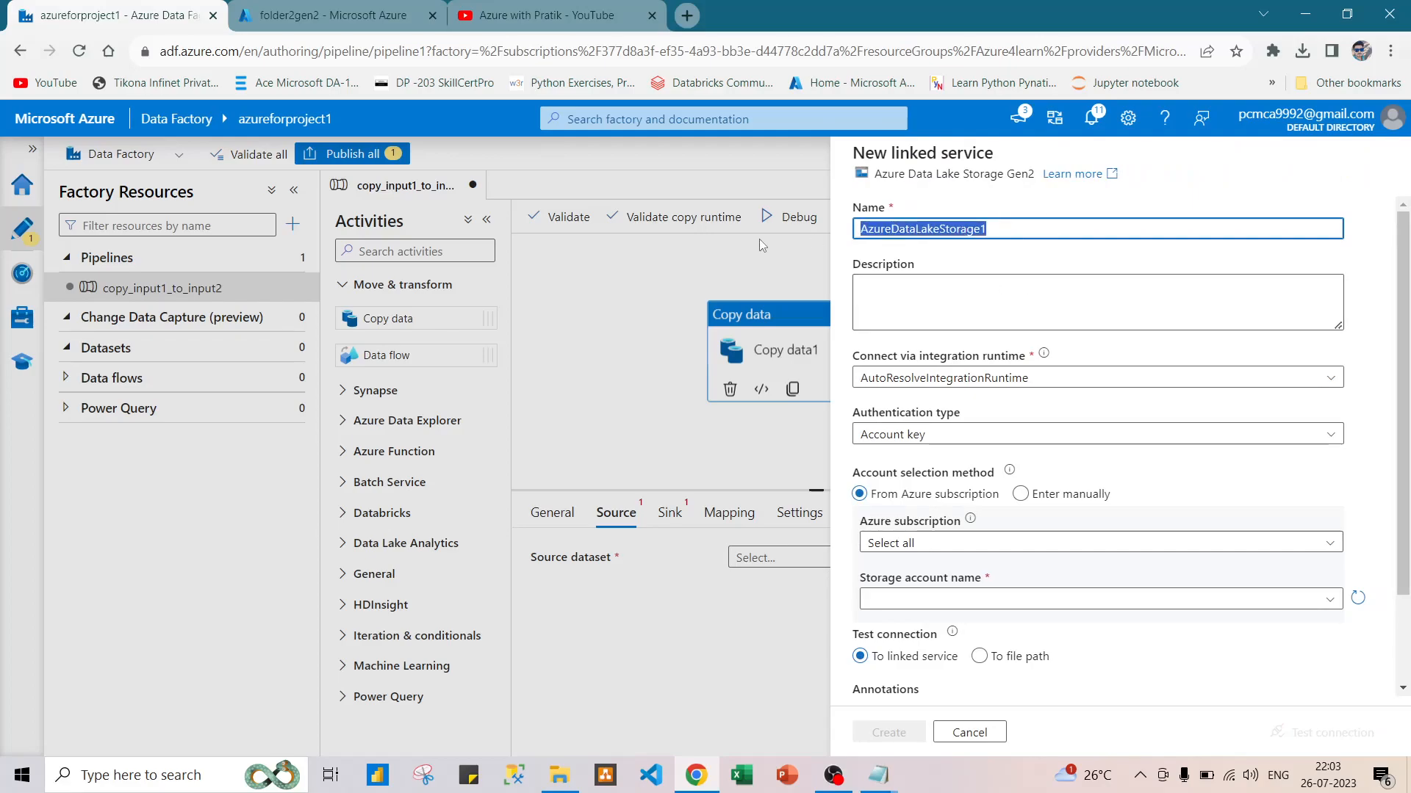
key("Caps_Lock")
type("ADLS")
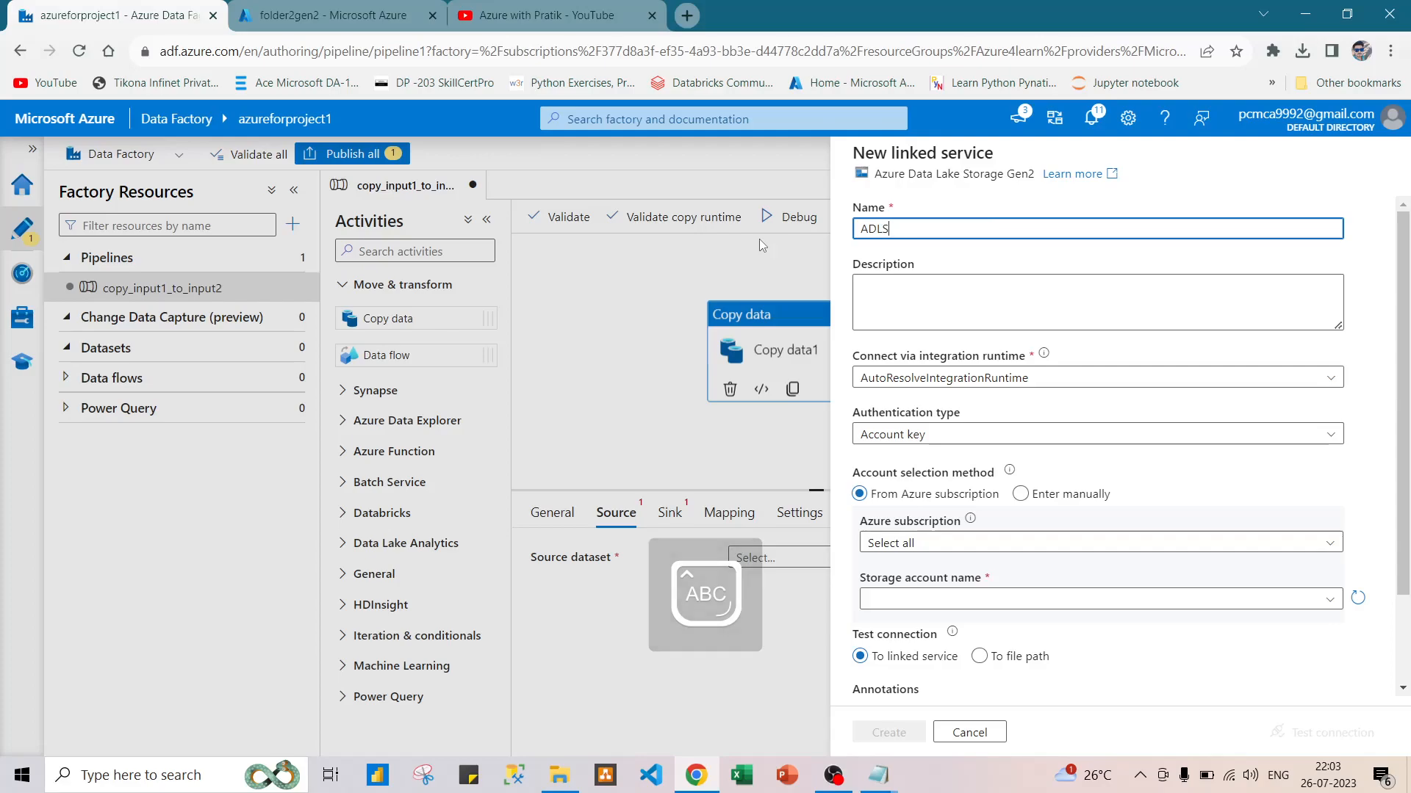
type("1")
key("Caps_Lock")
type("input")
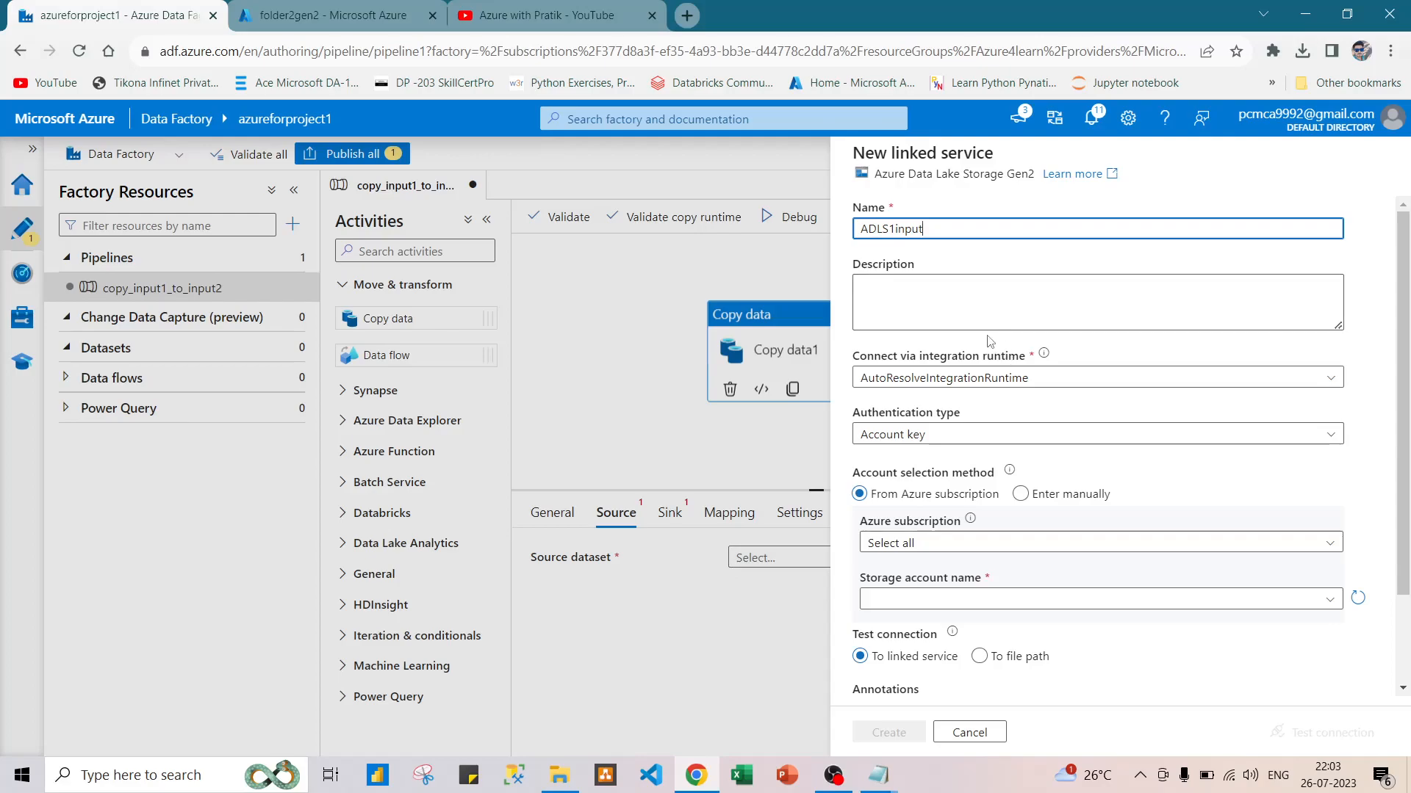
Keep AutoResolveIntegrationRuntime for the linked service and choose the Free Trial subscription with the storageforpratikadls storage account.
left_click(1005, 380)
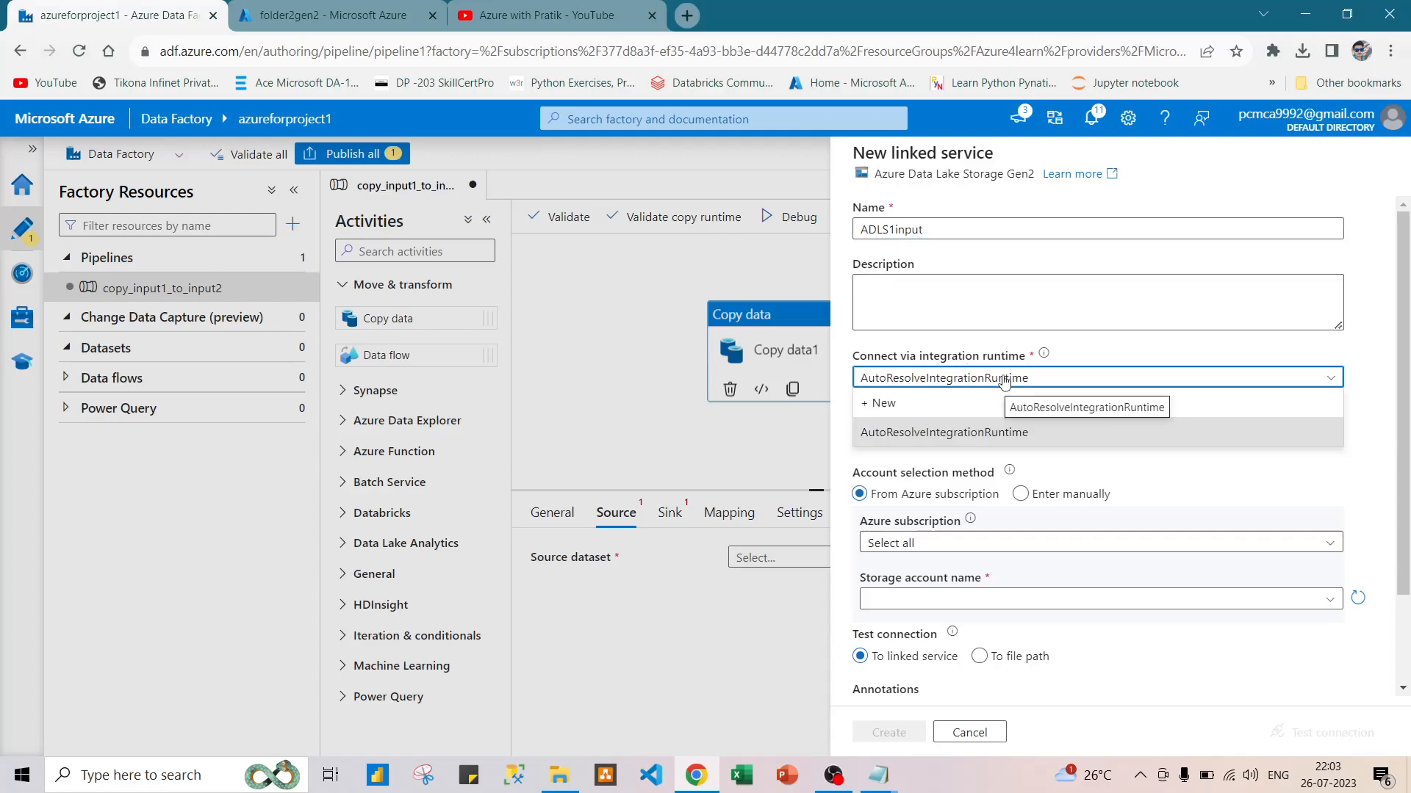
left_click(1069, 377)
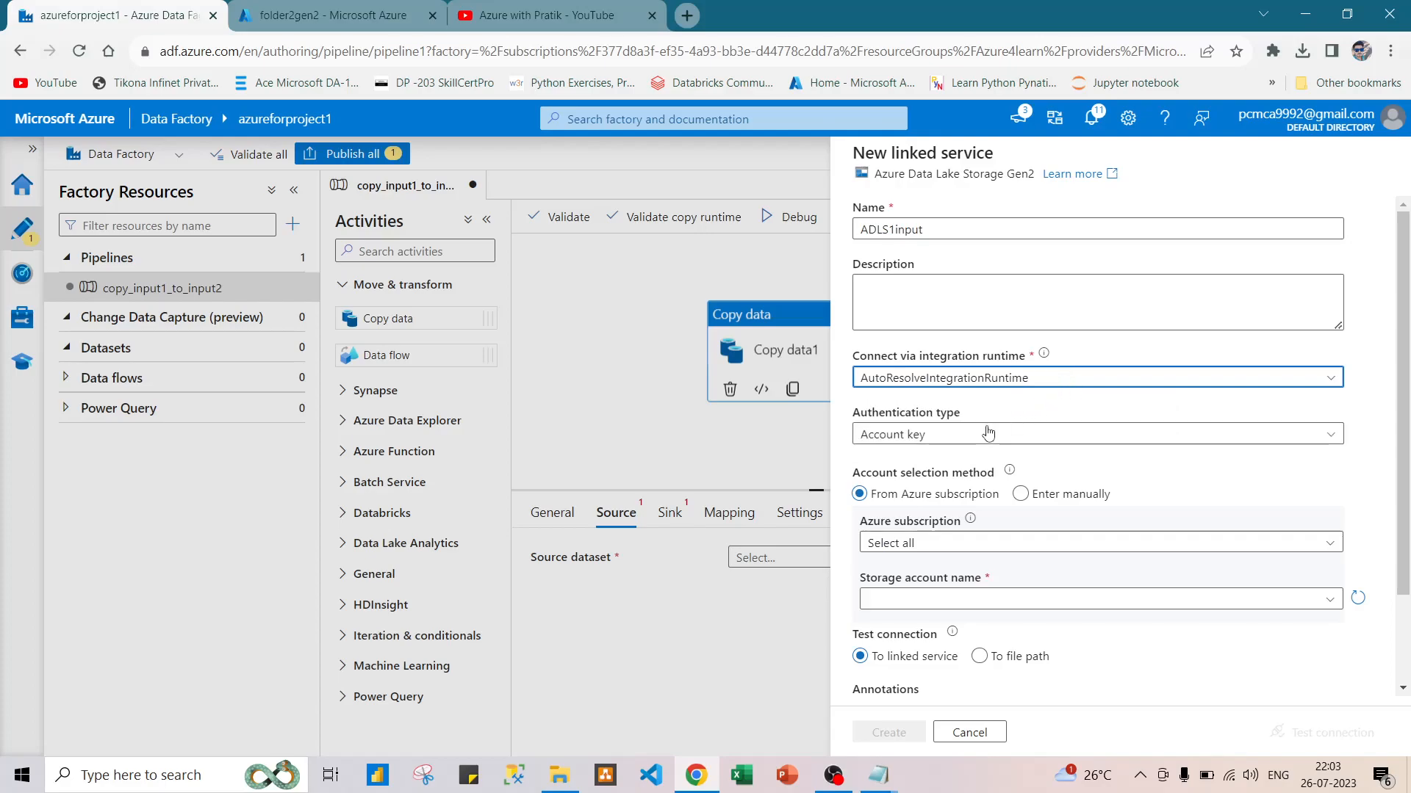
left_click(1069, 544)
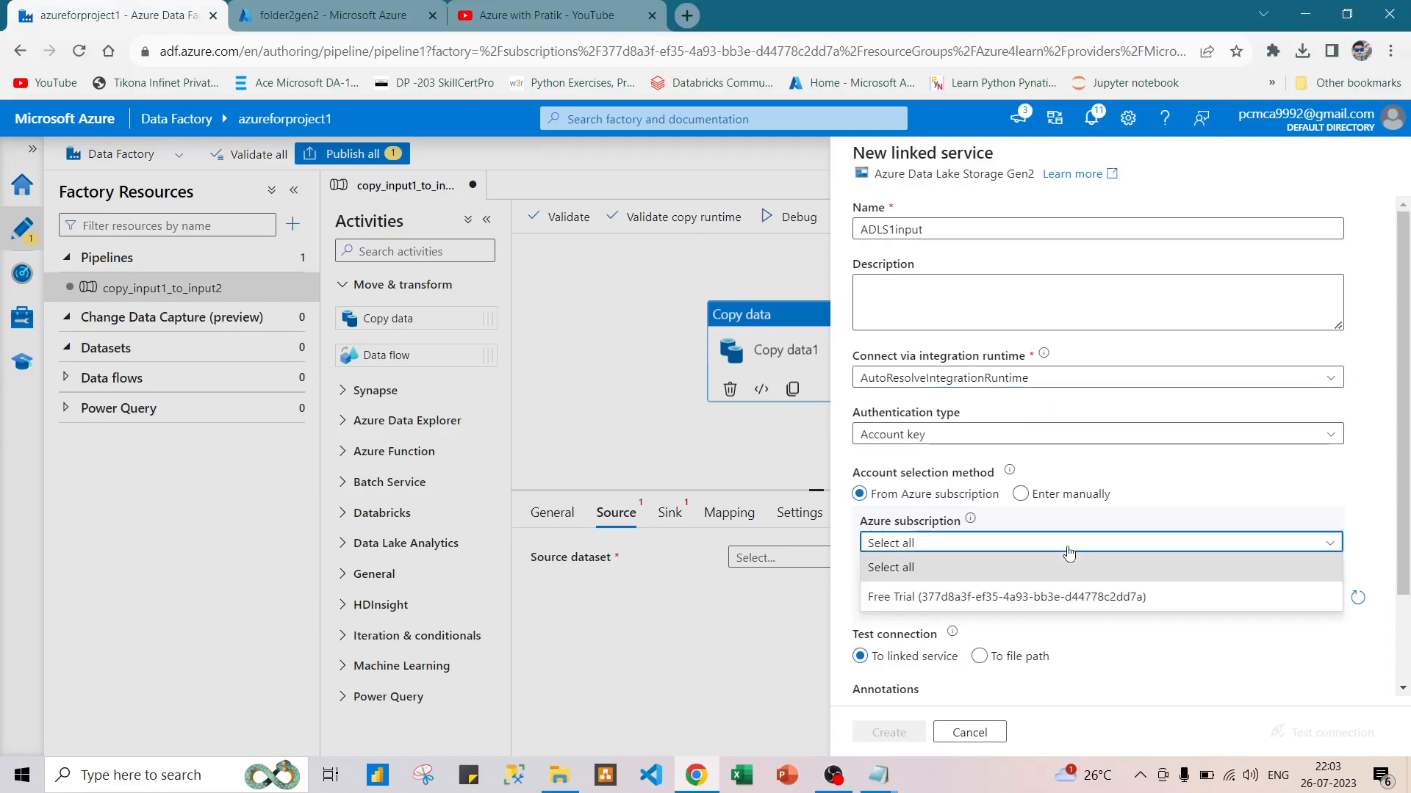
left_click(1022, 599)
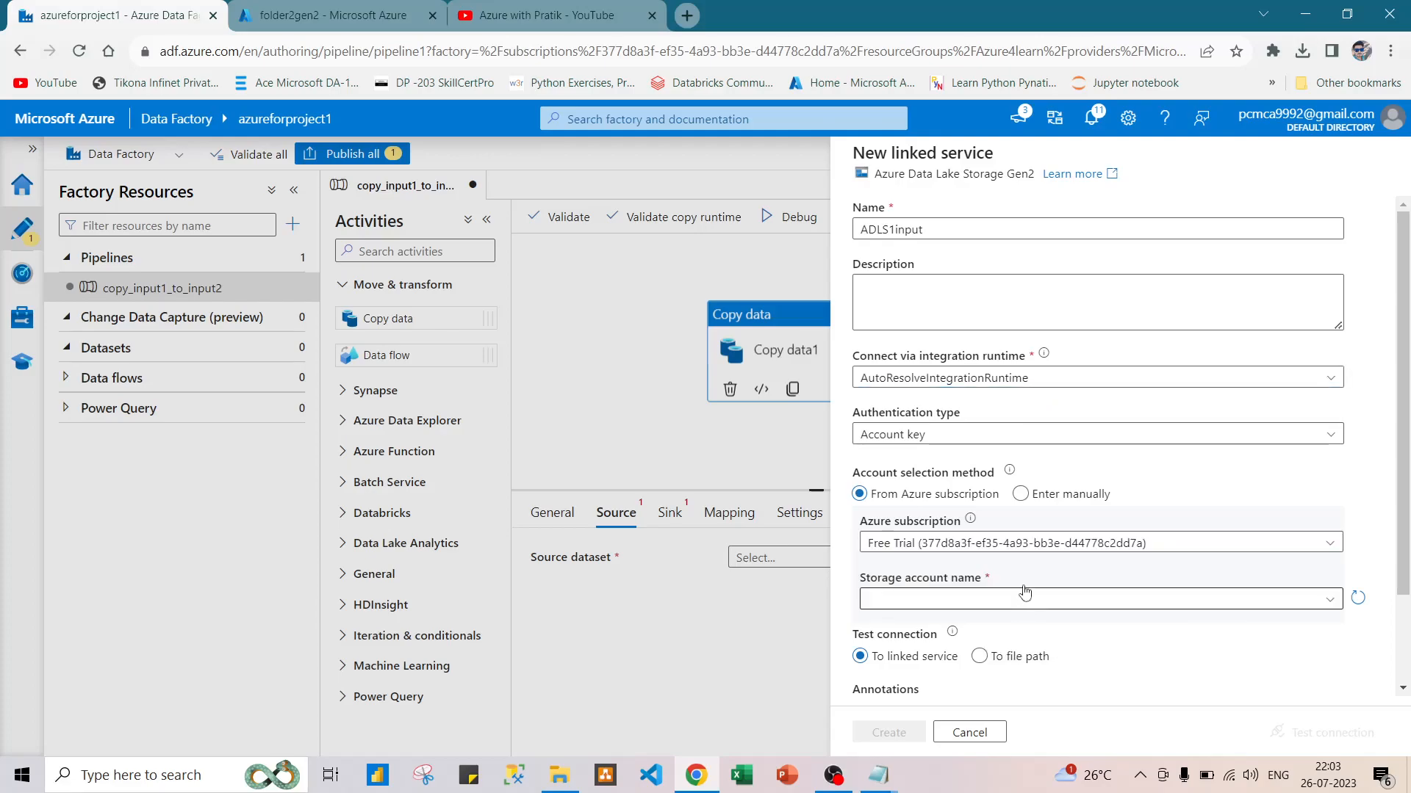
scroll(1048, 547, "down", 2)
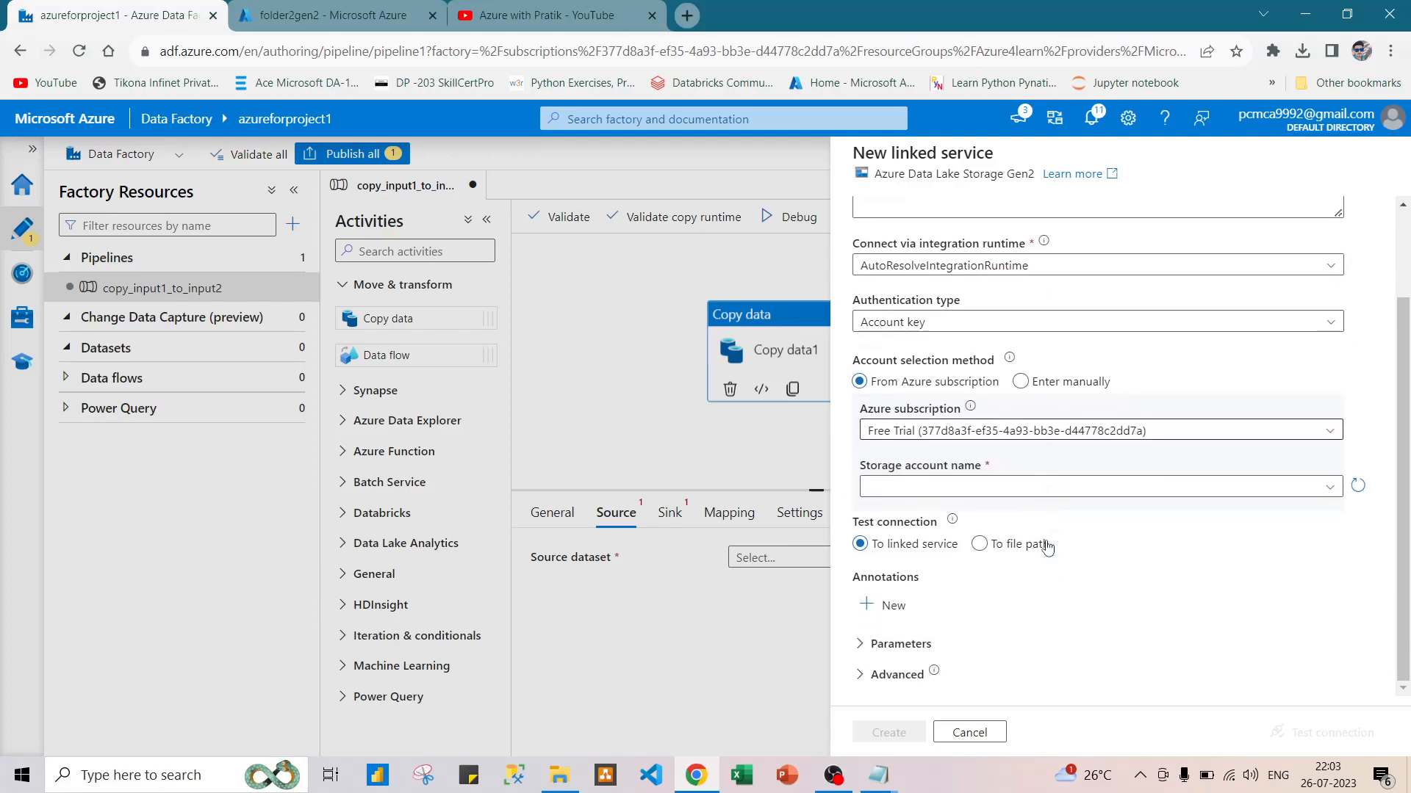
left_click(1077, 486)
left_click(932, 512)
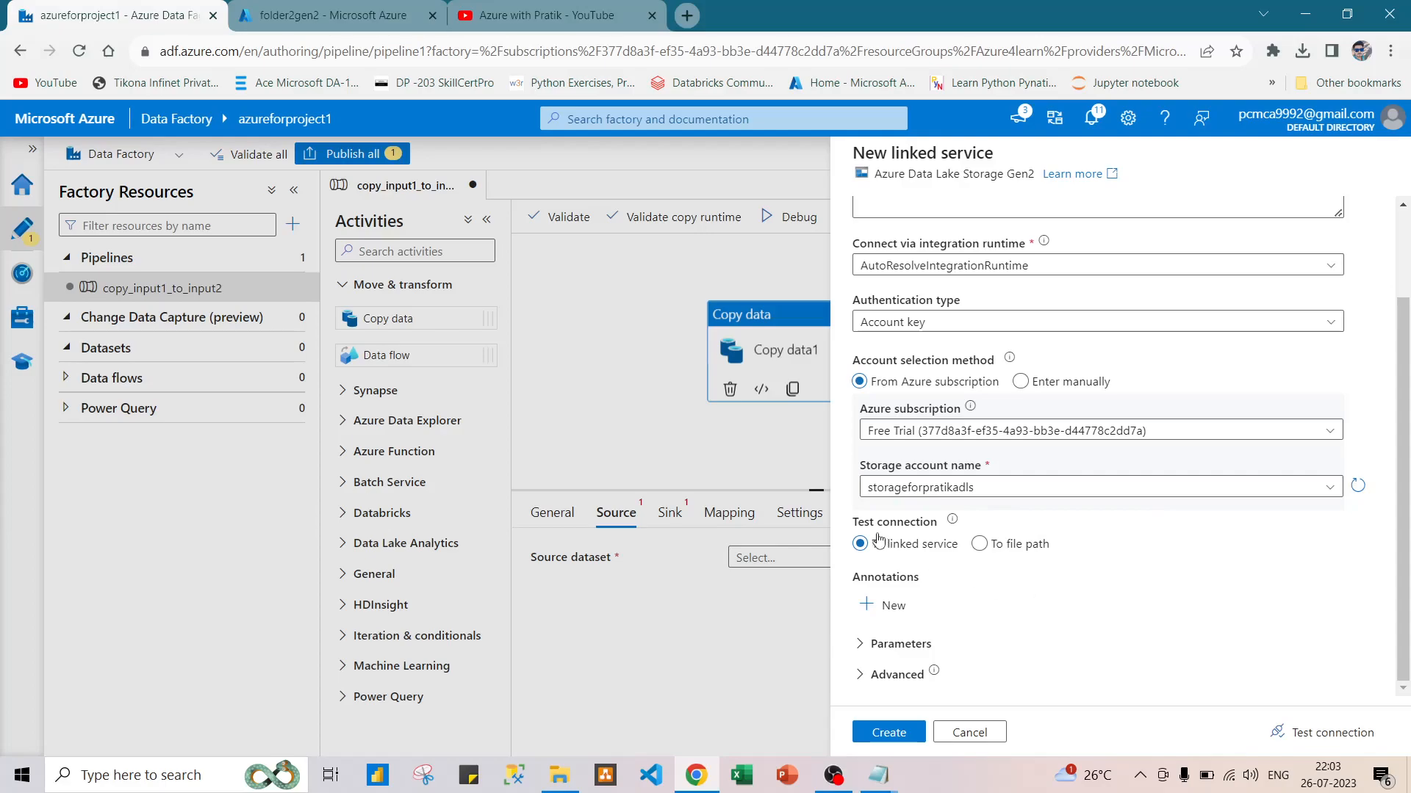
Test the ADLS1input connection and create the linked service.
left_click(1315, 733)
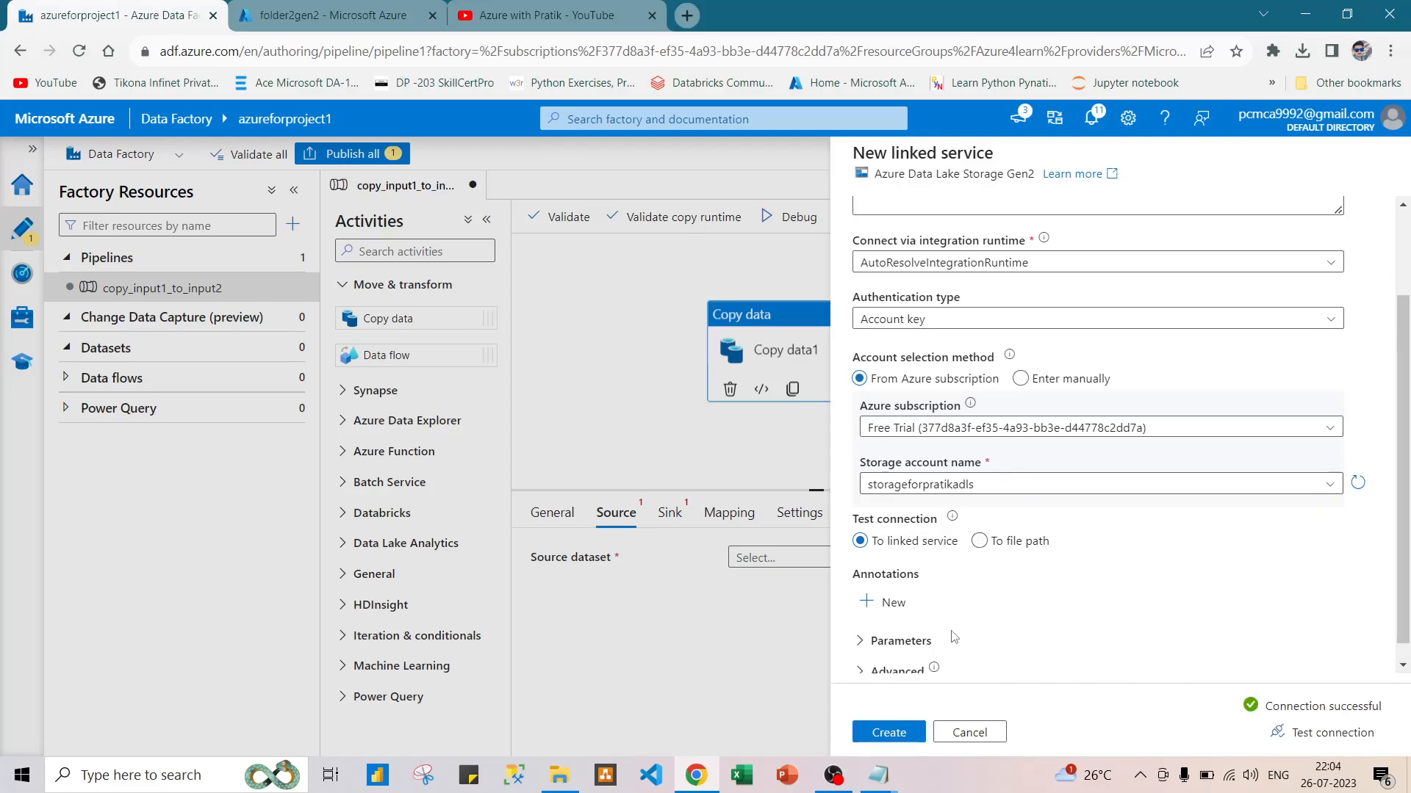
scroll(929, 669, "down", 1)
left_click(917, 730)
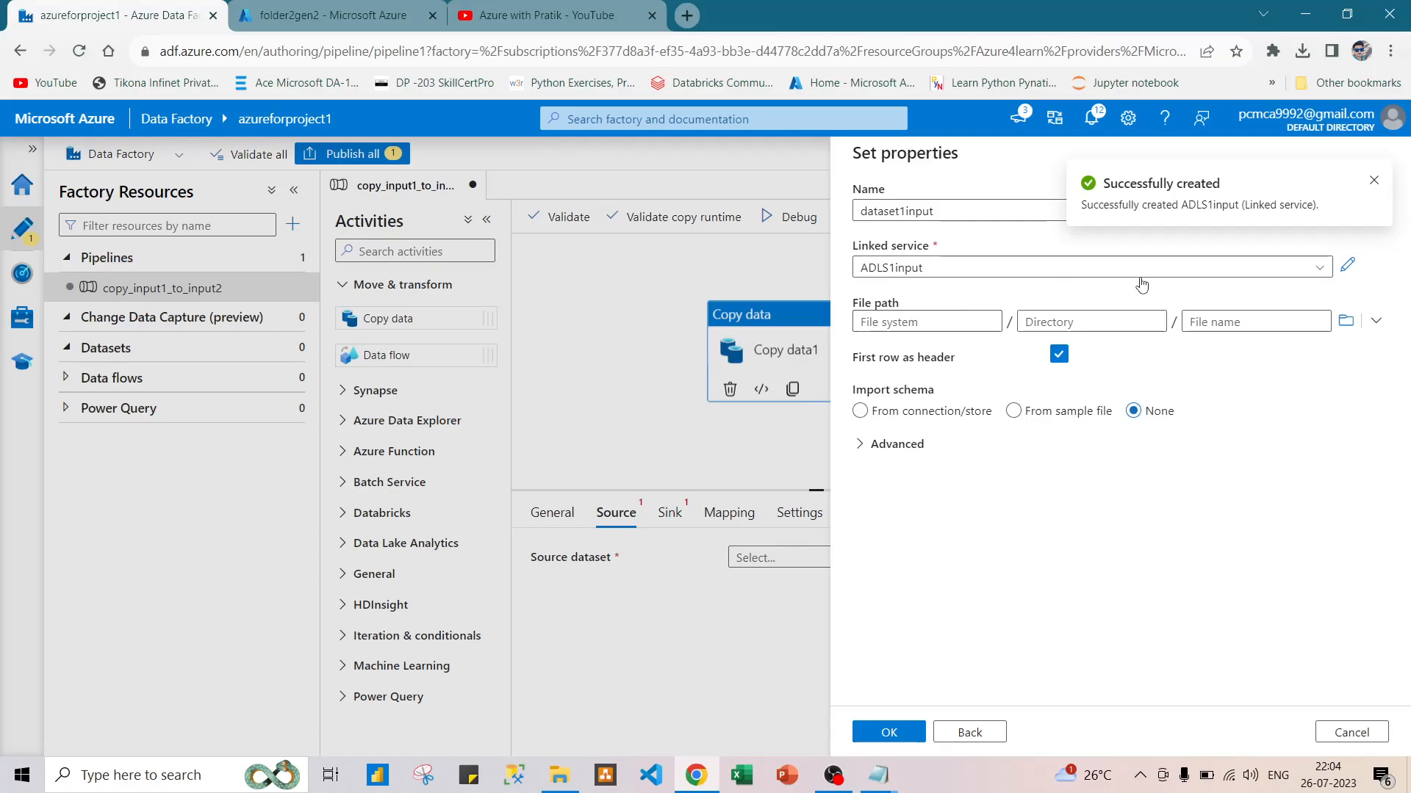
Set the source dataset's file path to folder1gen2/Input/abc.csv and create the dataset with first row as header enabled.
left_click(1337, 324)
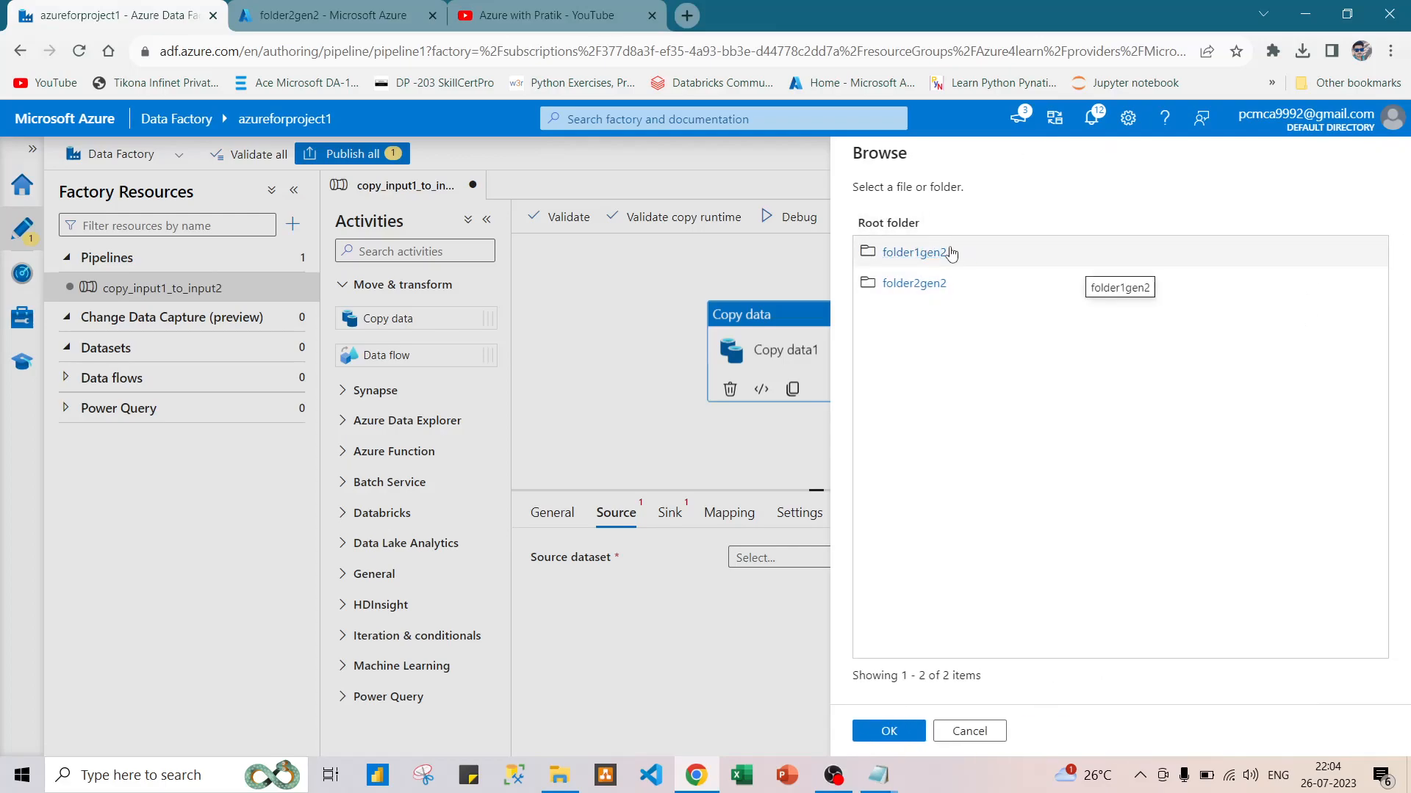
left_click(934, 253)
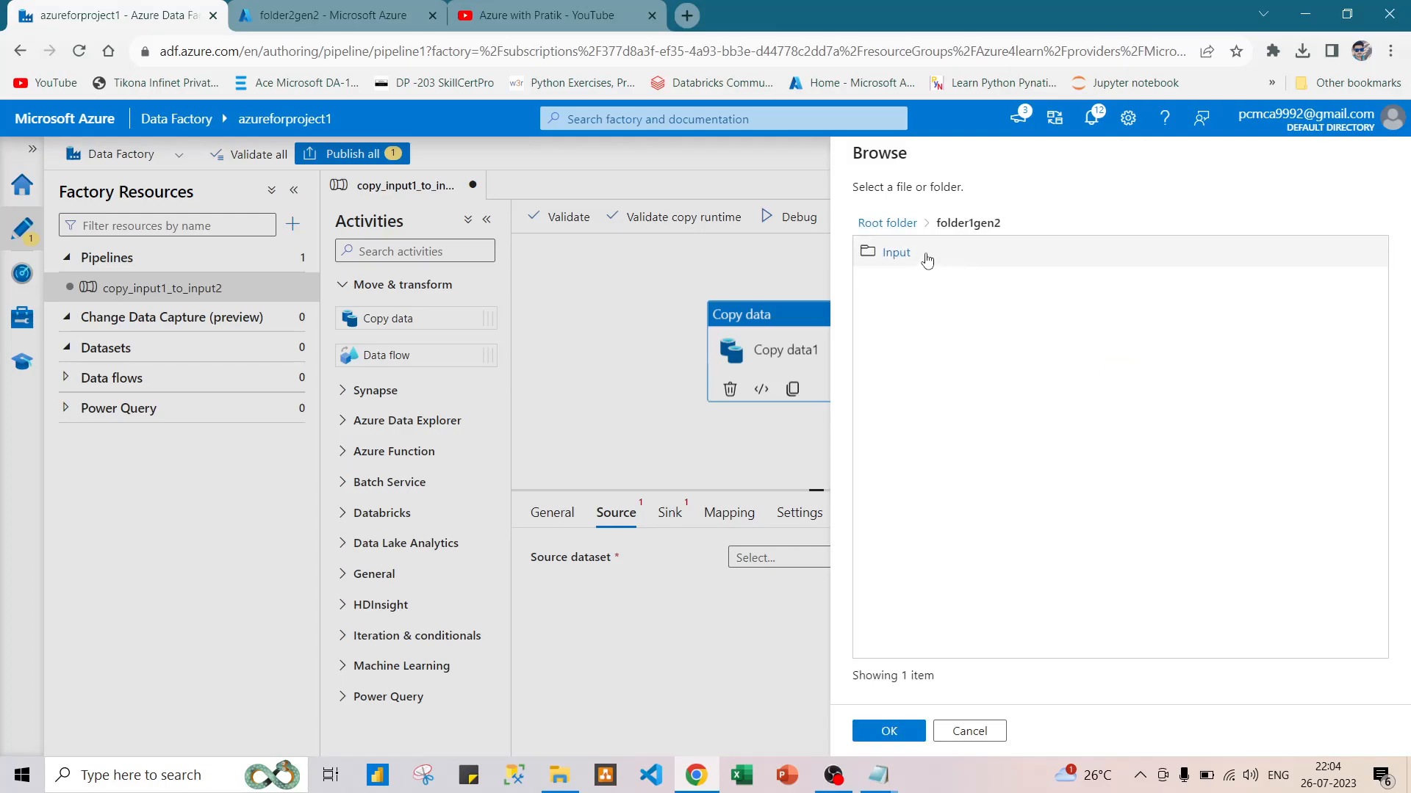
left_click(925, 259)
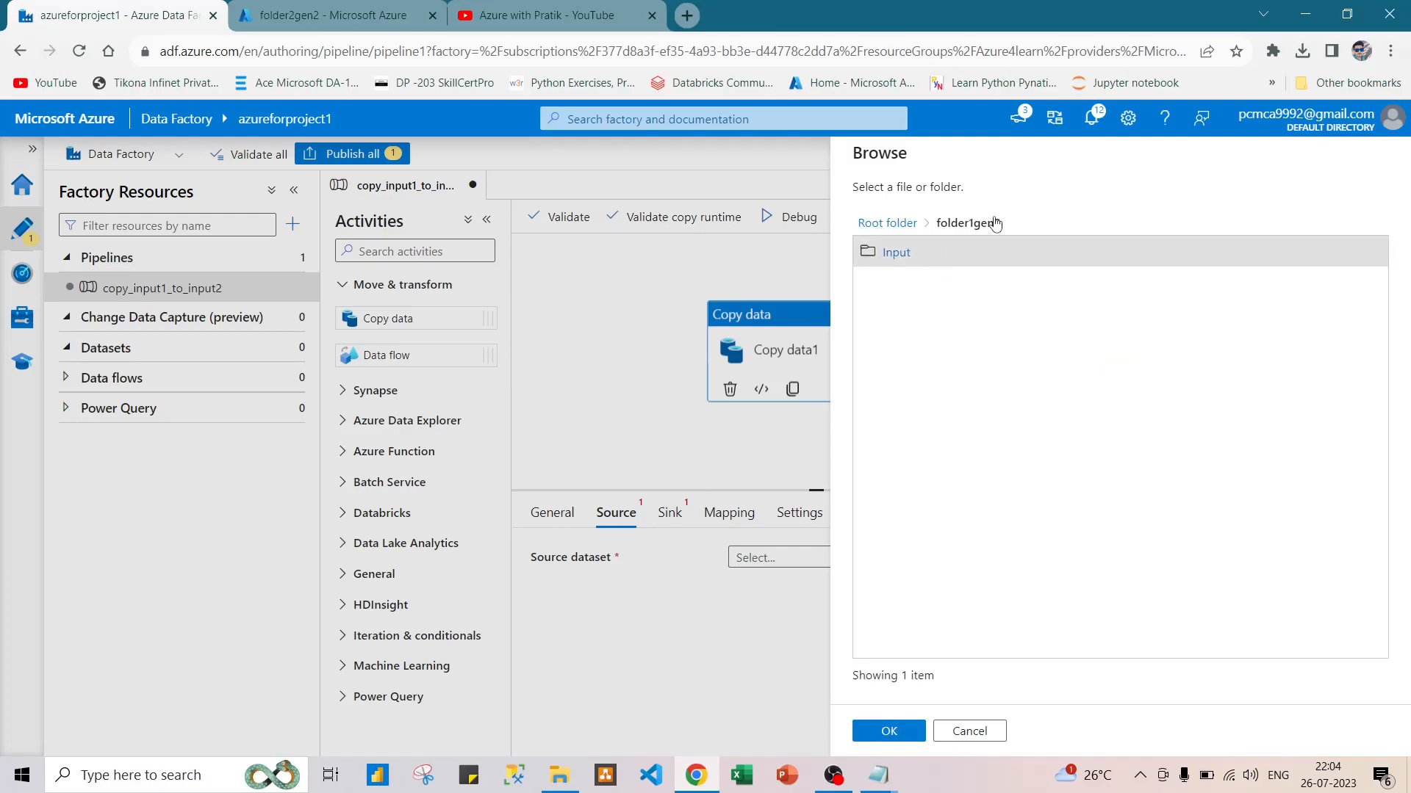
double_click(958, 252)
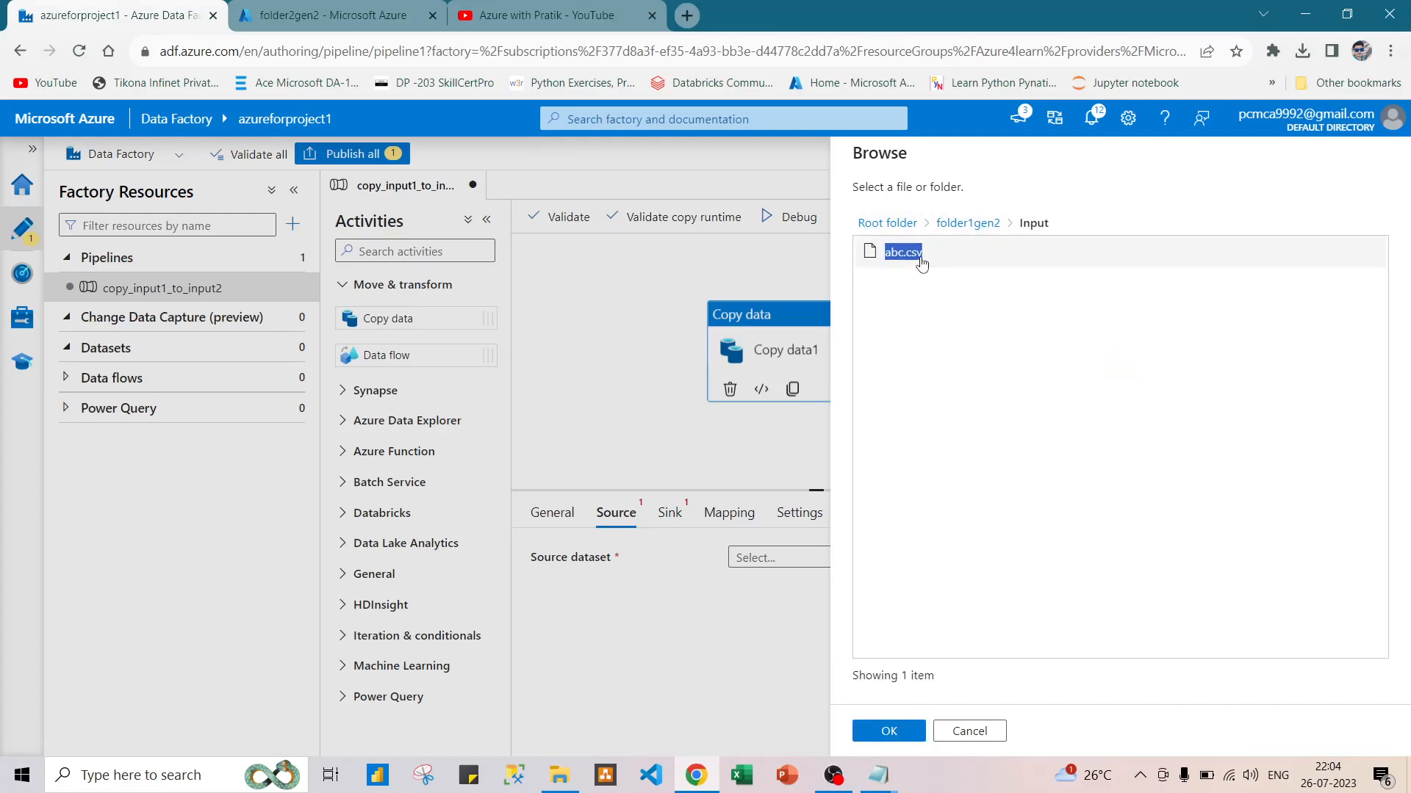
left_click(922, 263)
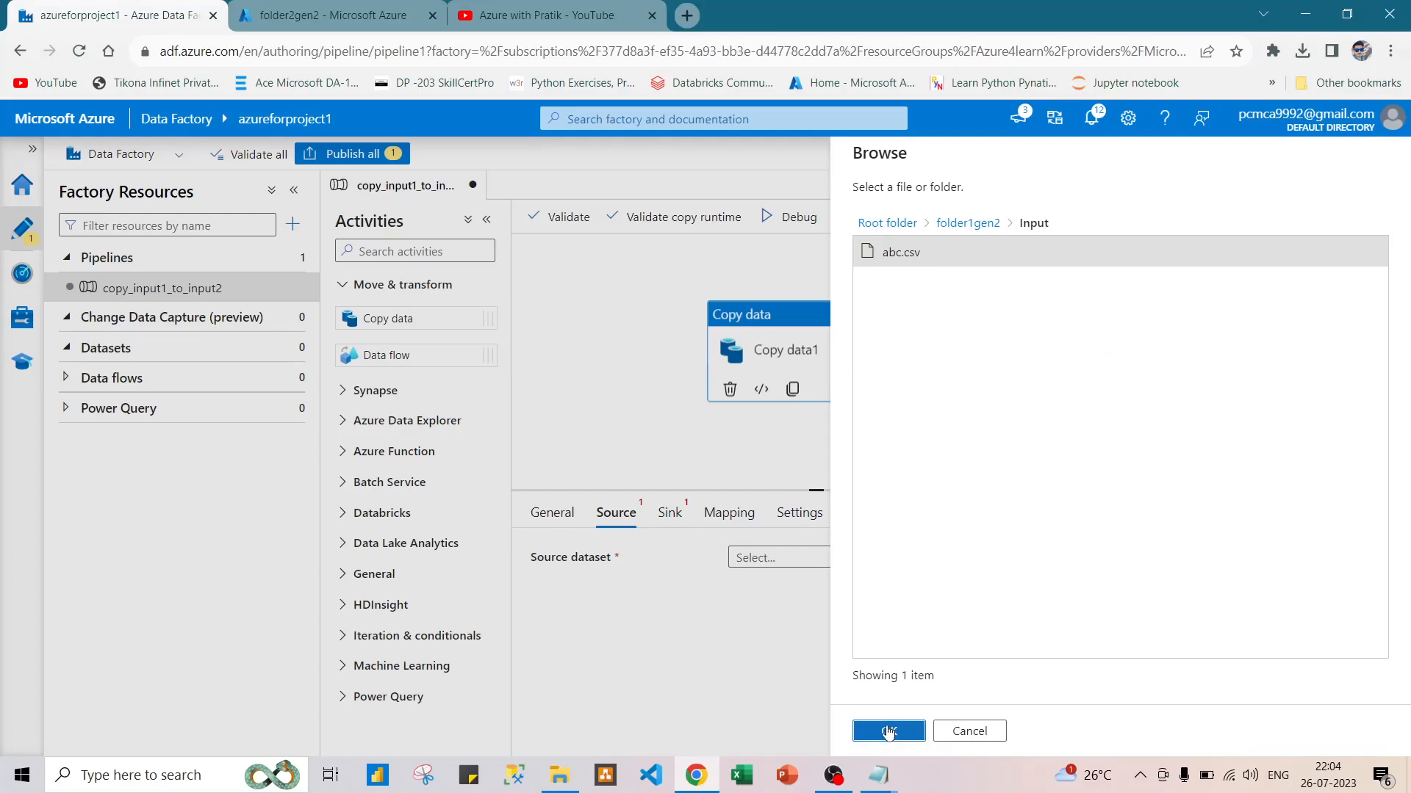
left_click(888, 731)
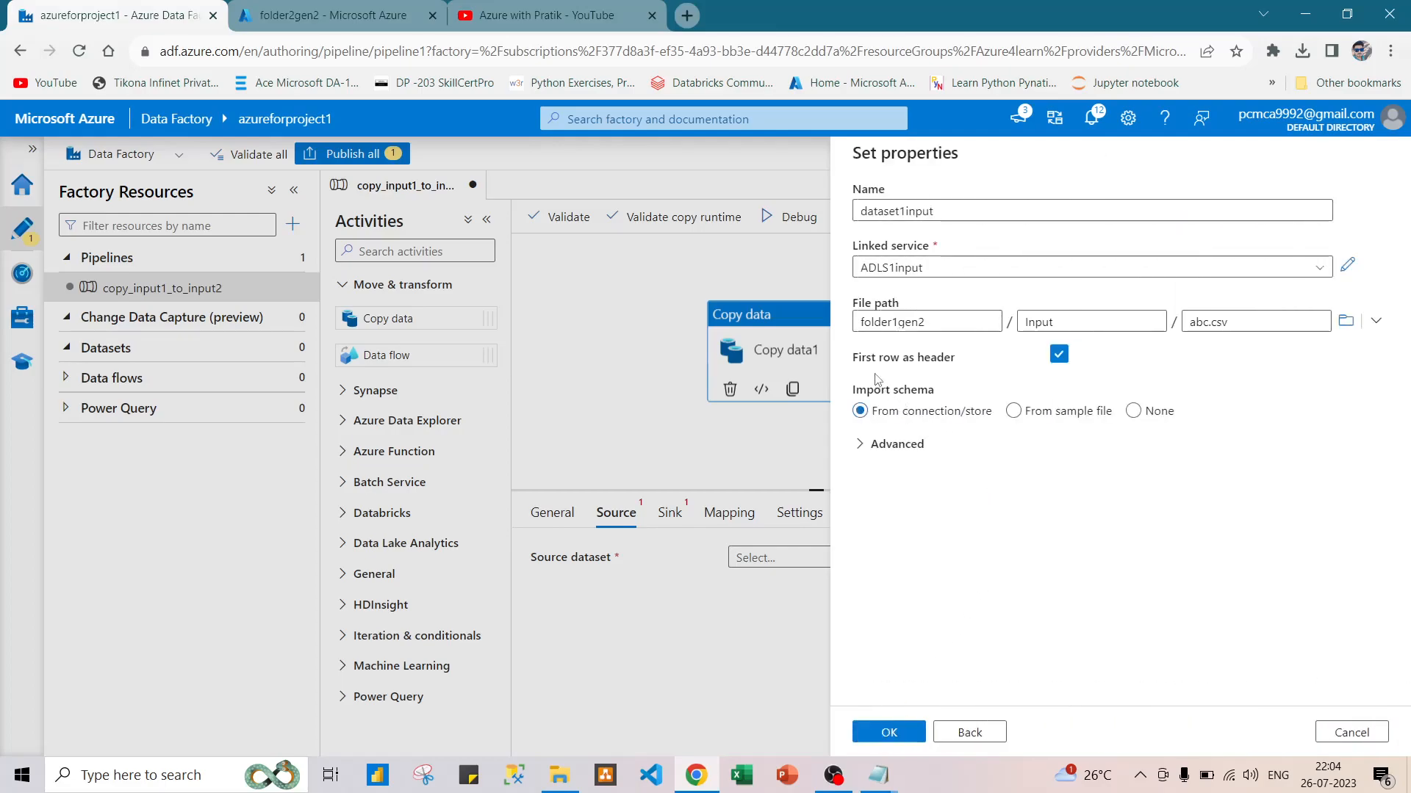
left_click(1057, 360)
left_click(1056, 360)
left_click(887, 731)
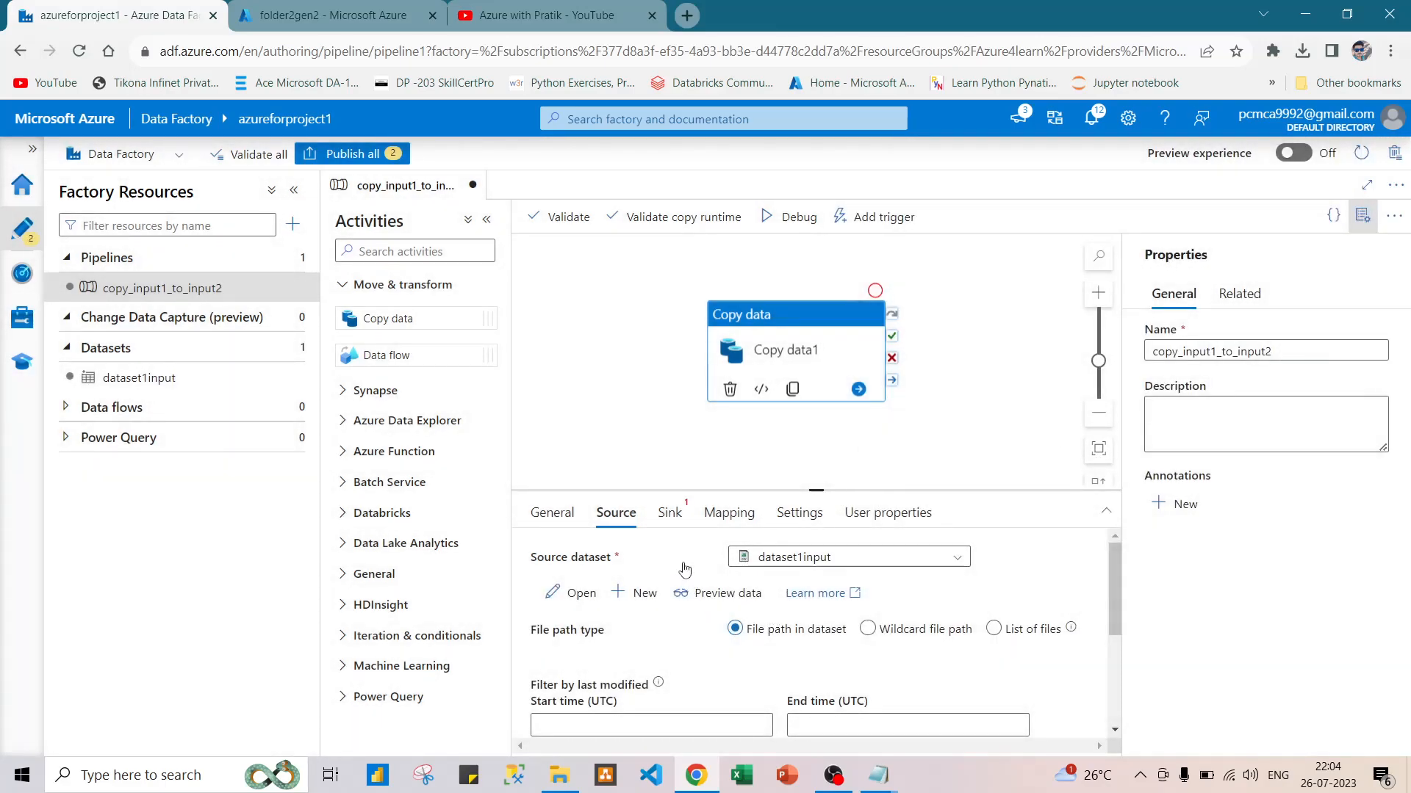
Preview the data of the source dataset and look through the remaining source settings.
left_click(720, 595)
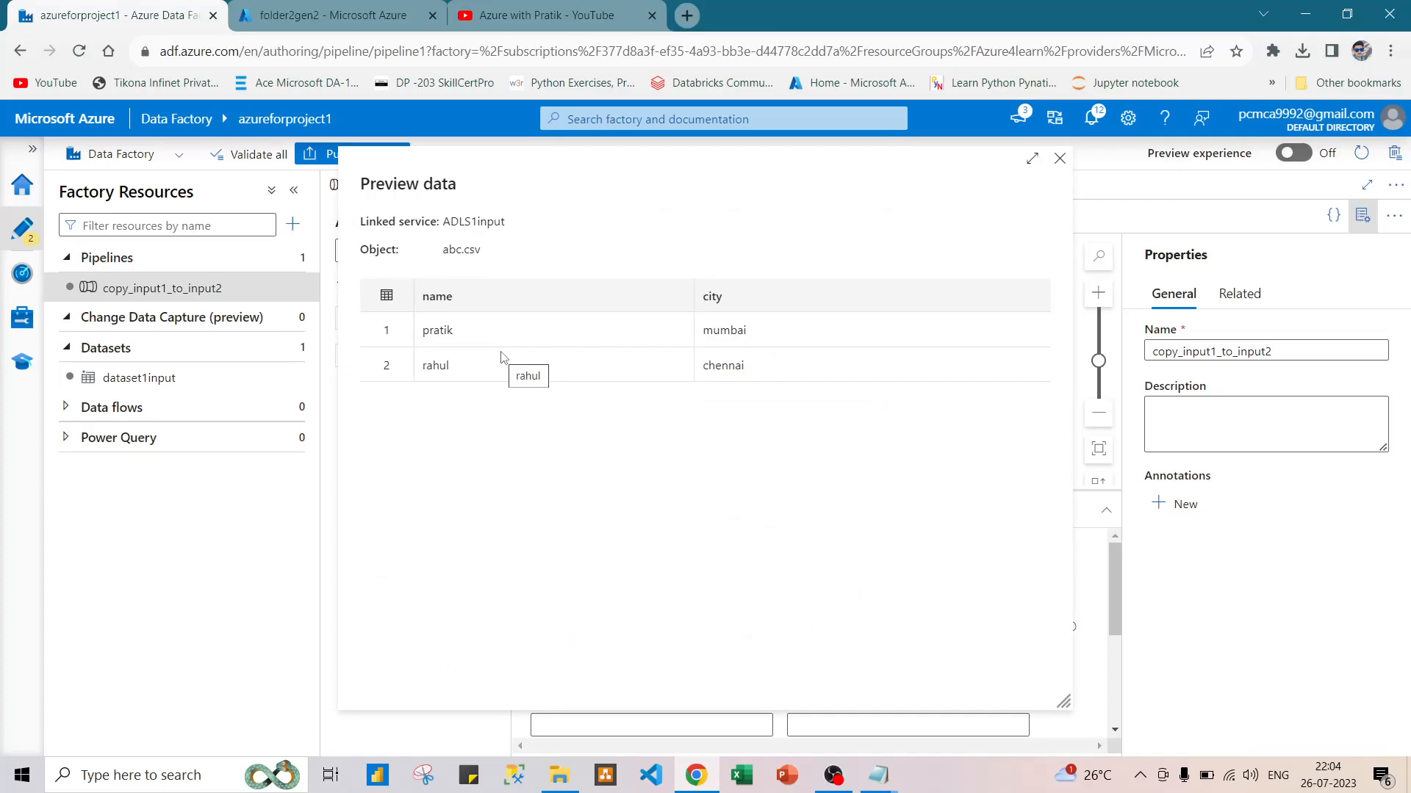
left_click(1058, 158)
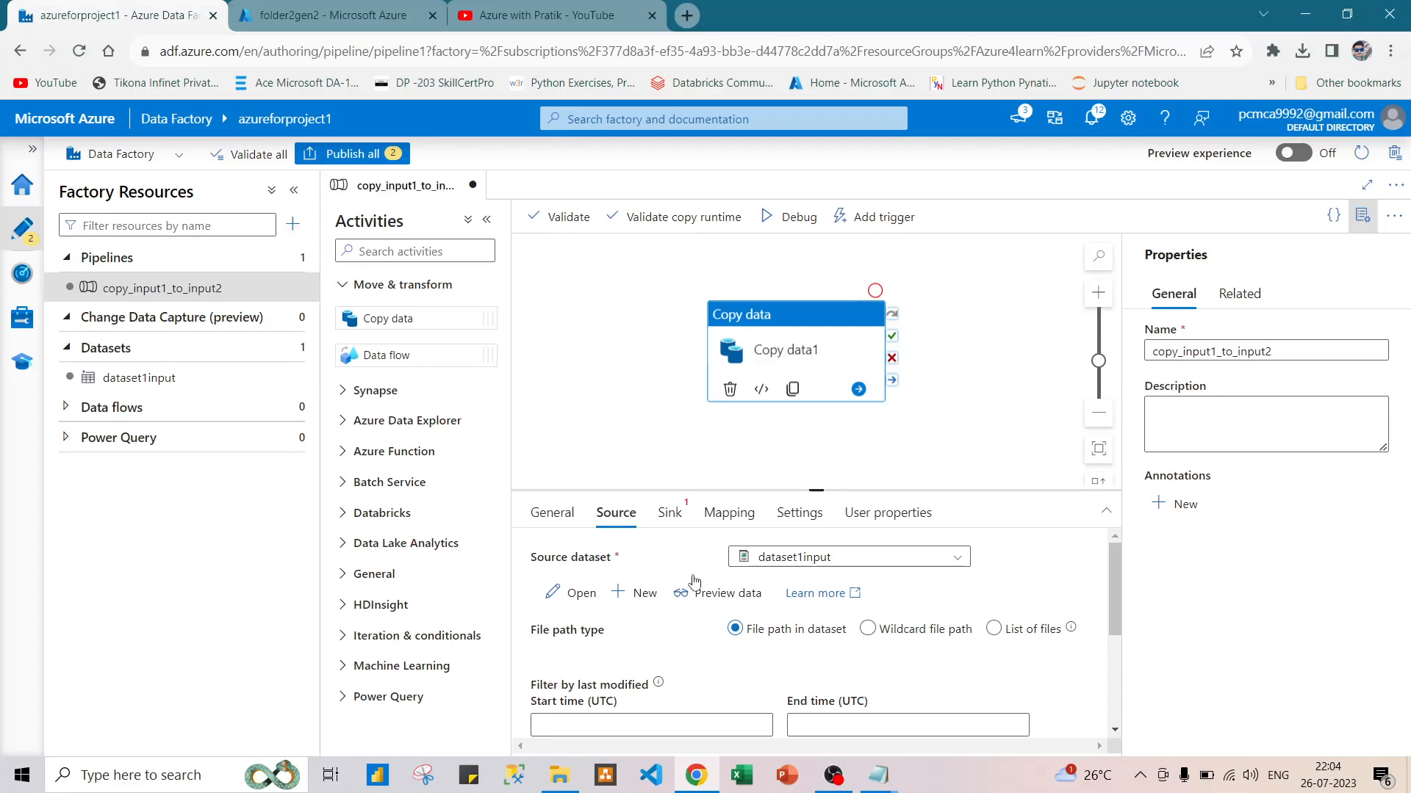
scroll(709, 609, "down", 2)
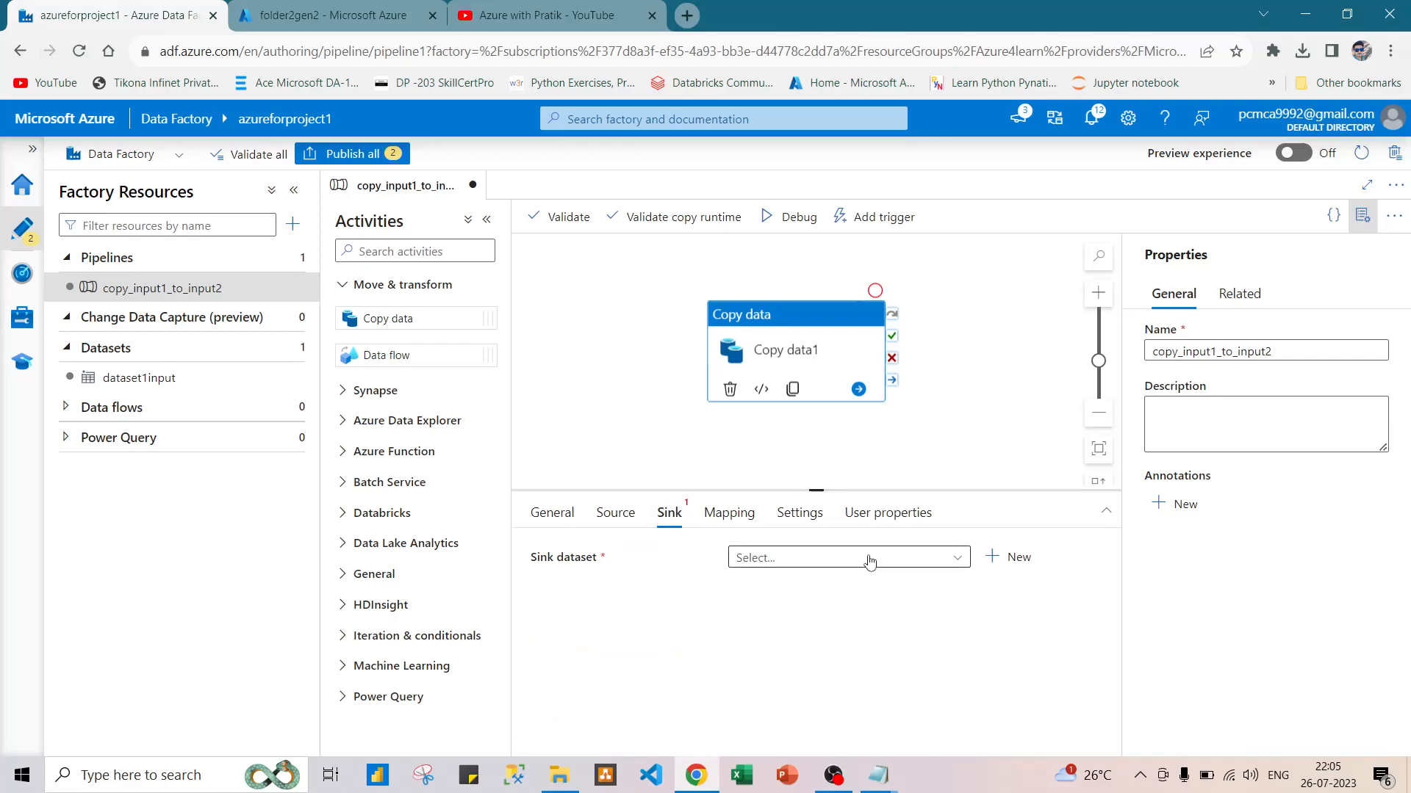
Start a new sink dataset on Azure Data Lake Storage Gen2, found with "gen", using the DelimitedText format and the ADLS1input linked service.
left_click(925, 559)
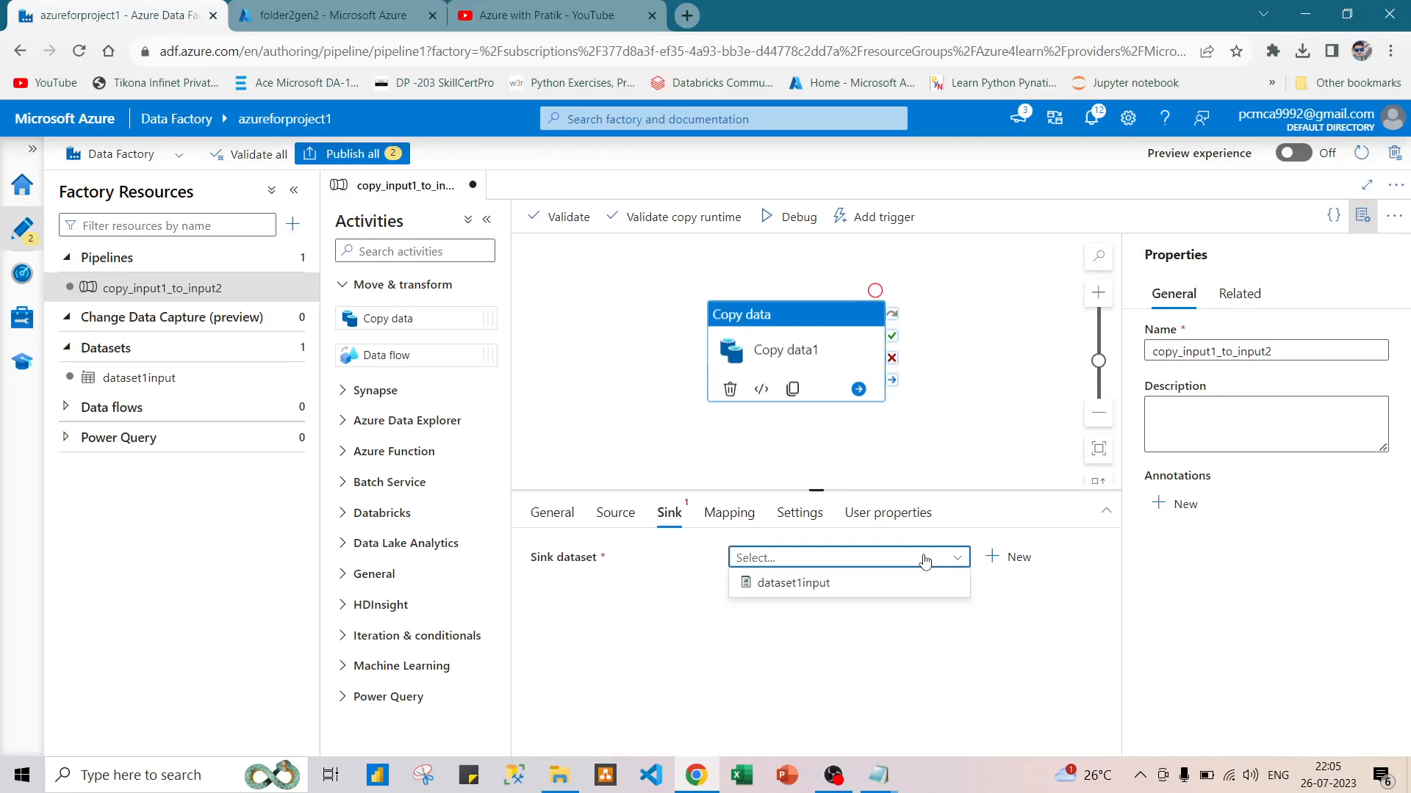
left_click(990, 558)
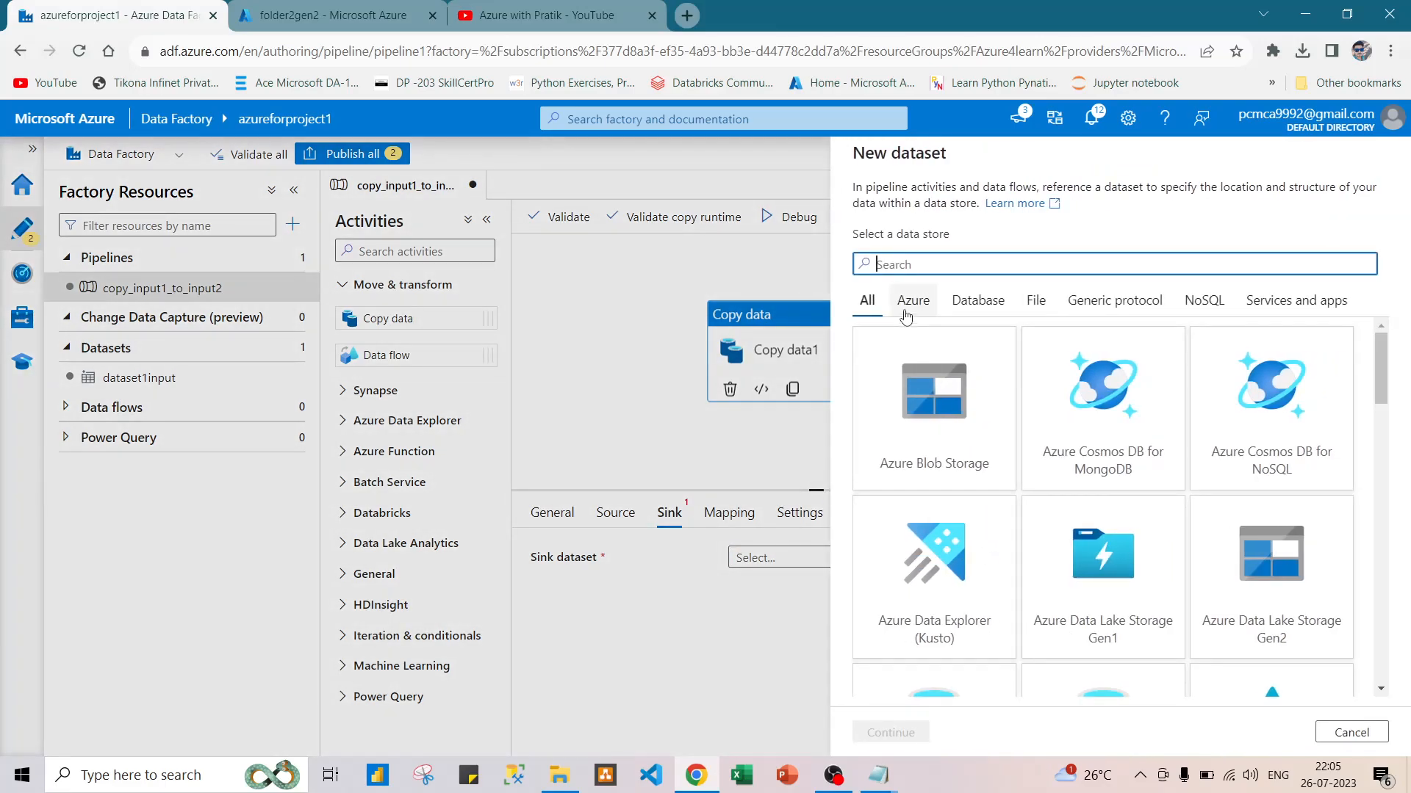
type("ge")
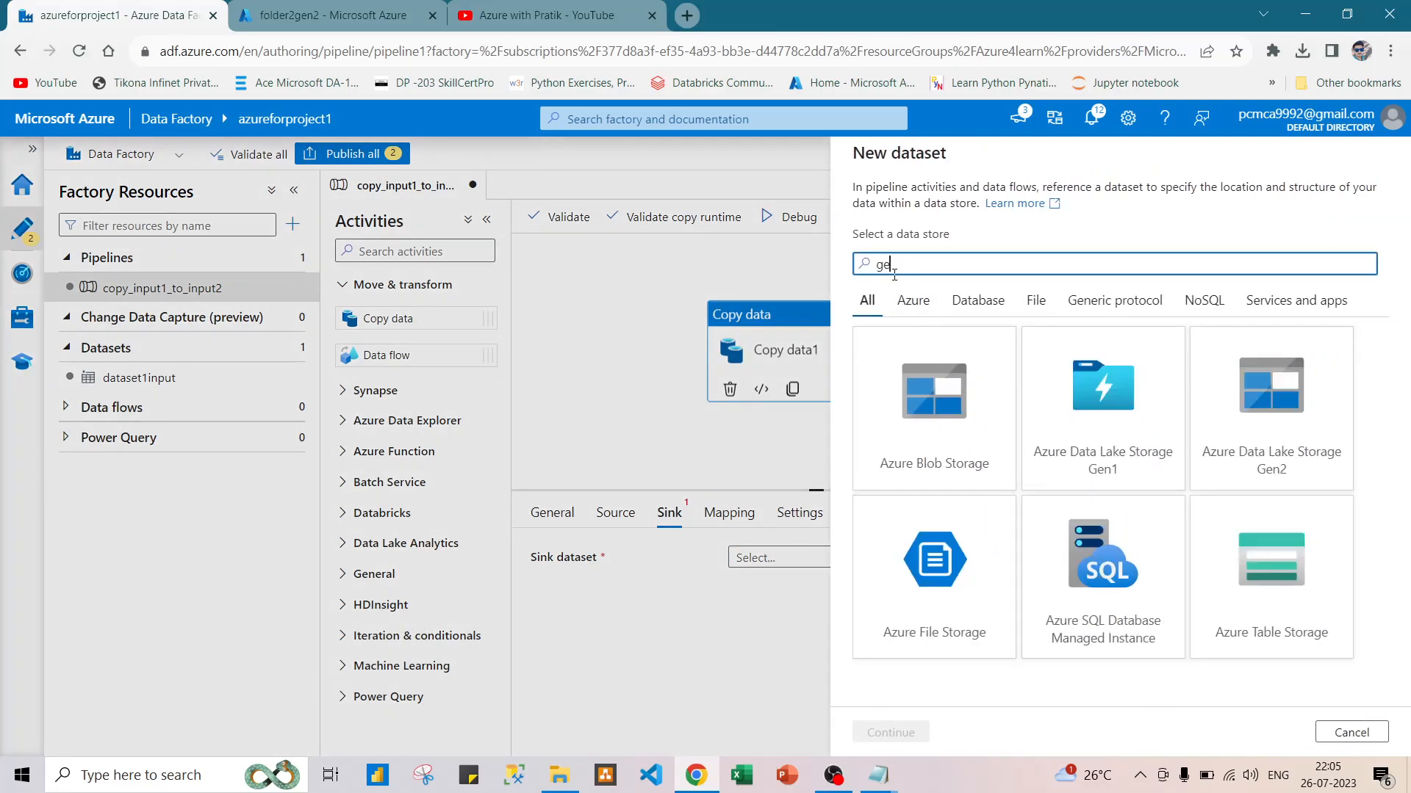
type("n")
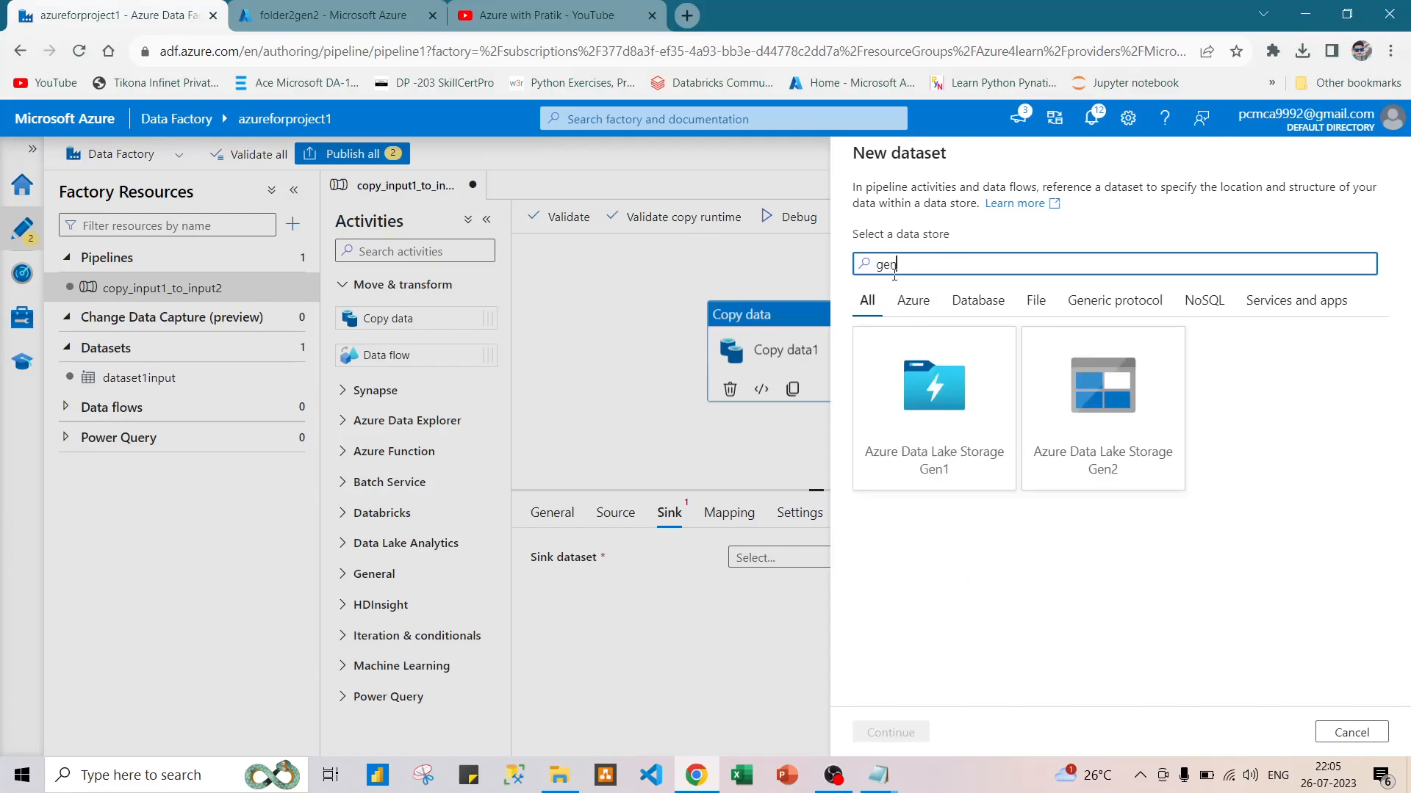
key("BackSpace")
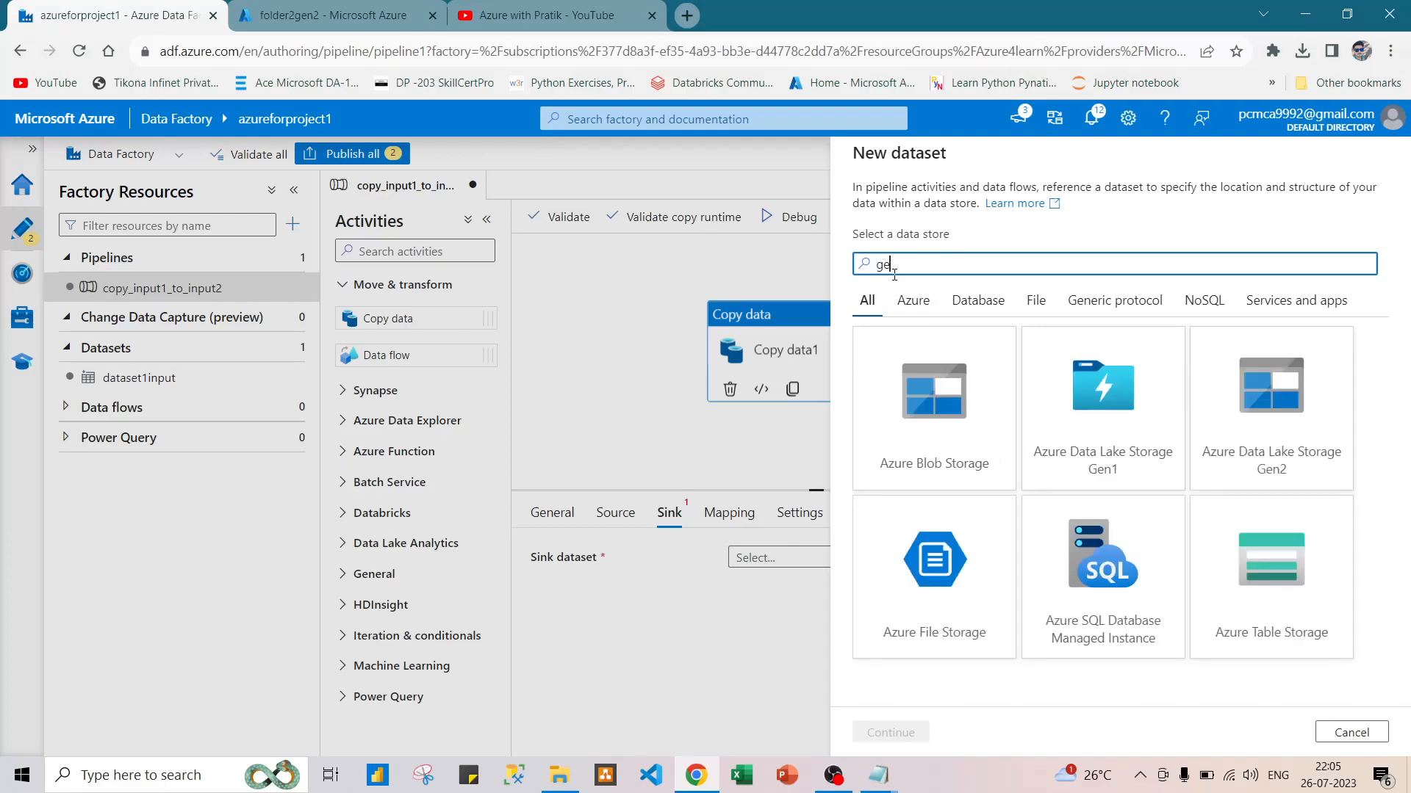
type("n")
double_click(1093, 379)
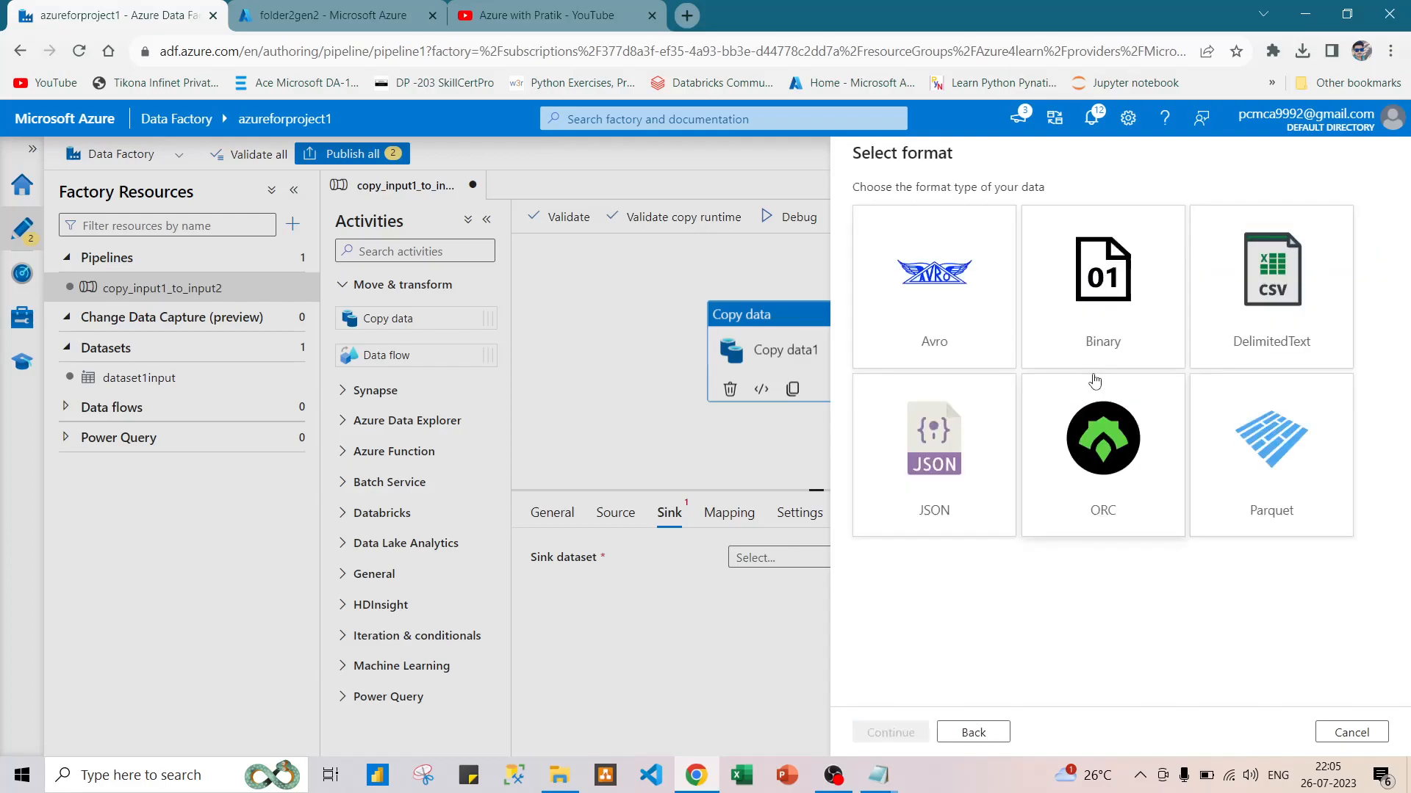
double_click(1273, 316)
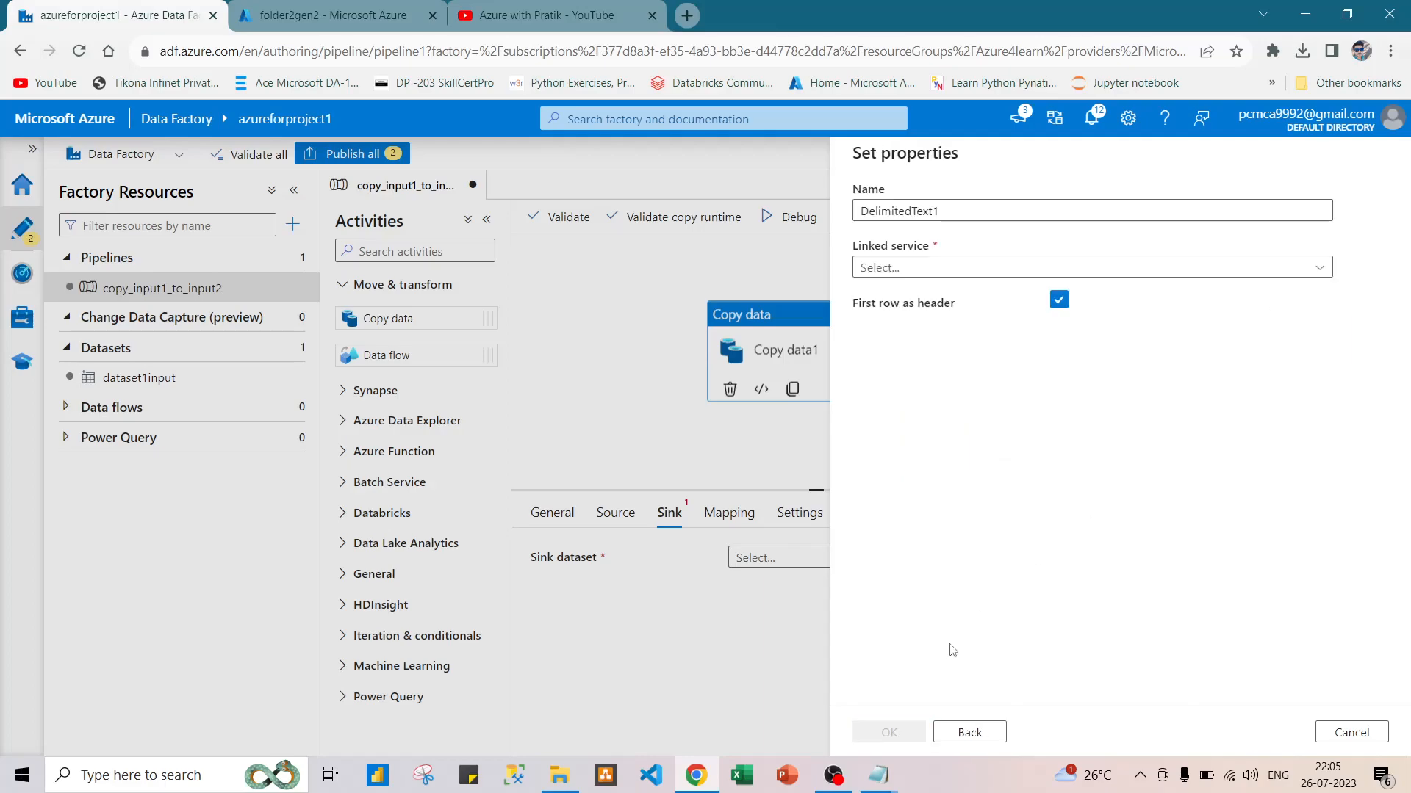
left_click(948, 268)
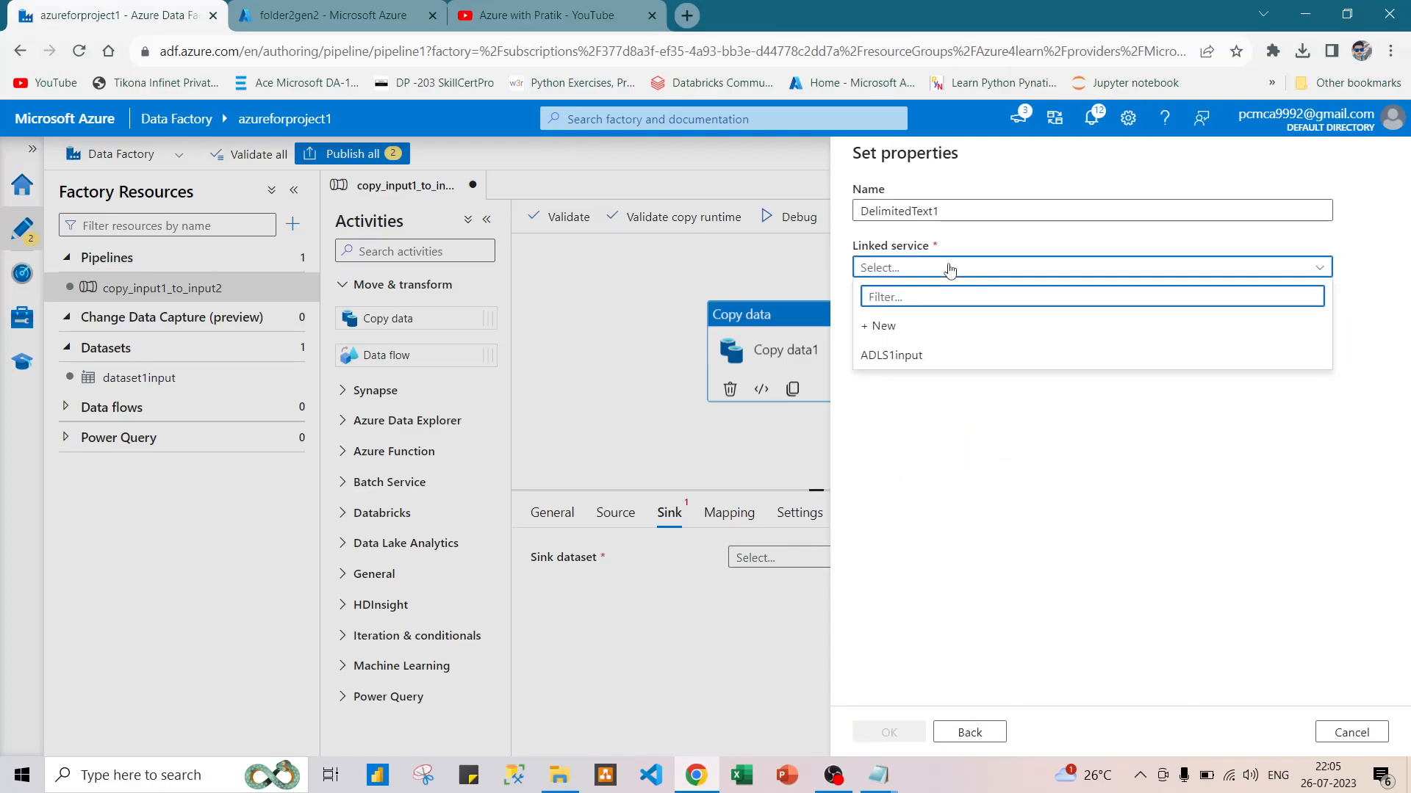
left_click(925, 355)
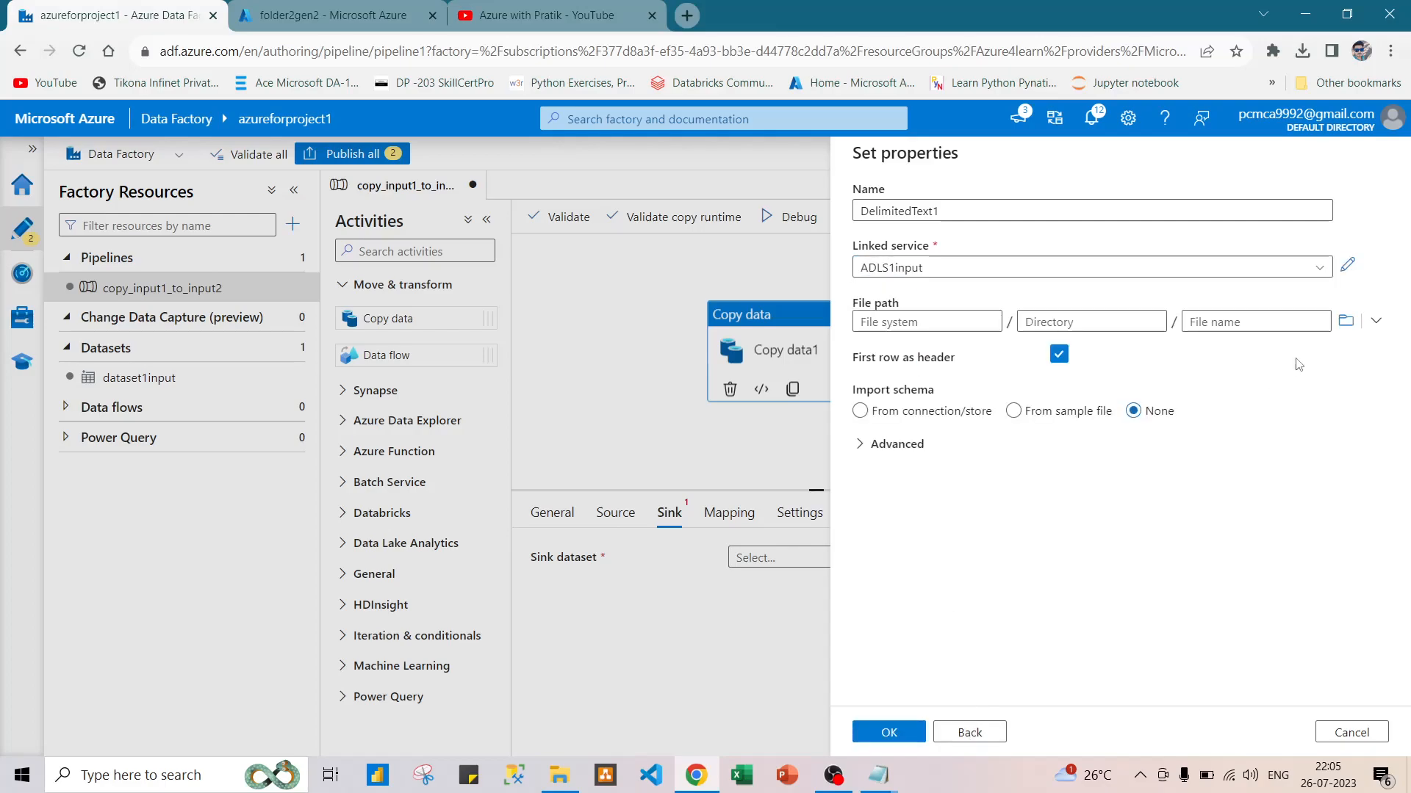
Set the sink dataset's file path to the folder2gen2/input2 folder without a file name, and create the dataset.
left_click(1345, 323)
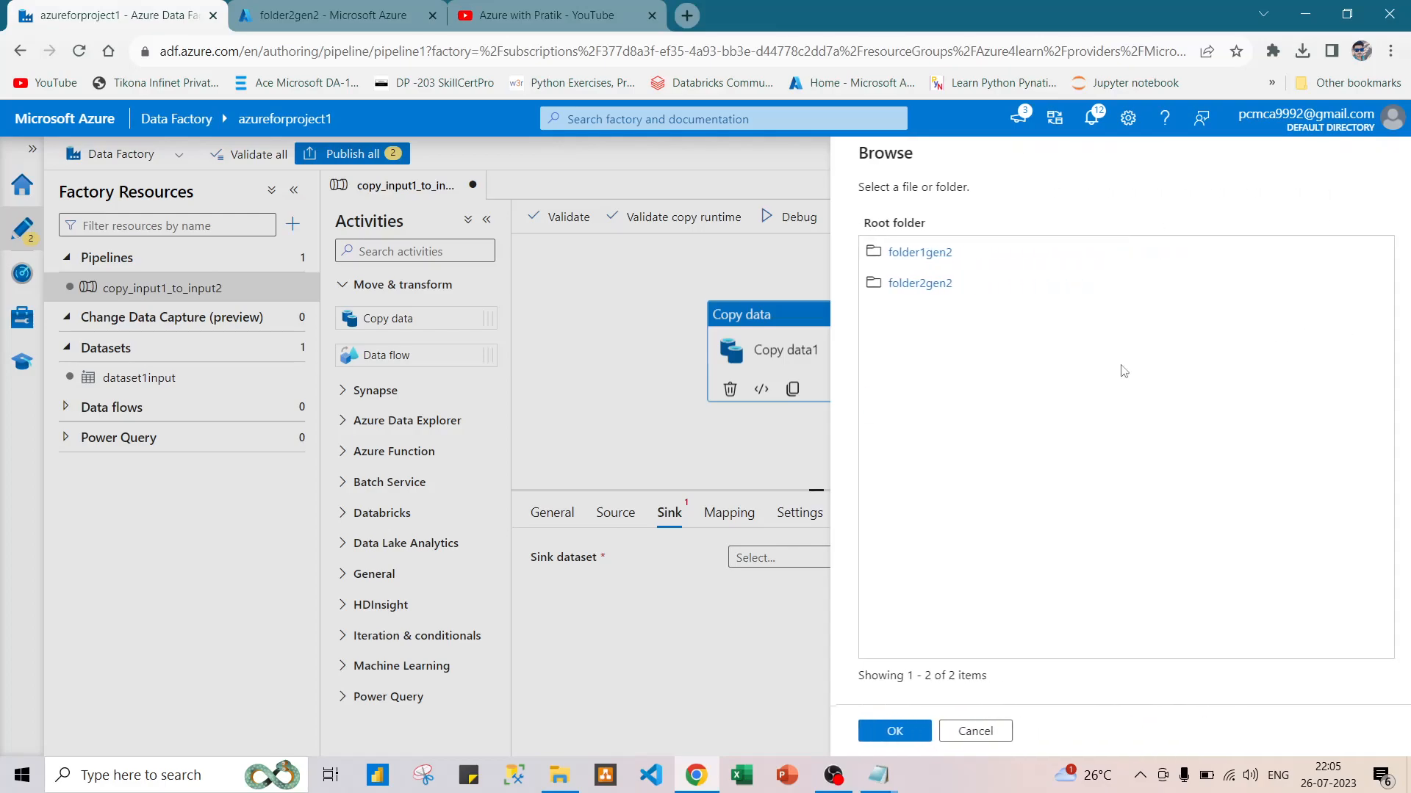
left_click(905, 291)
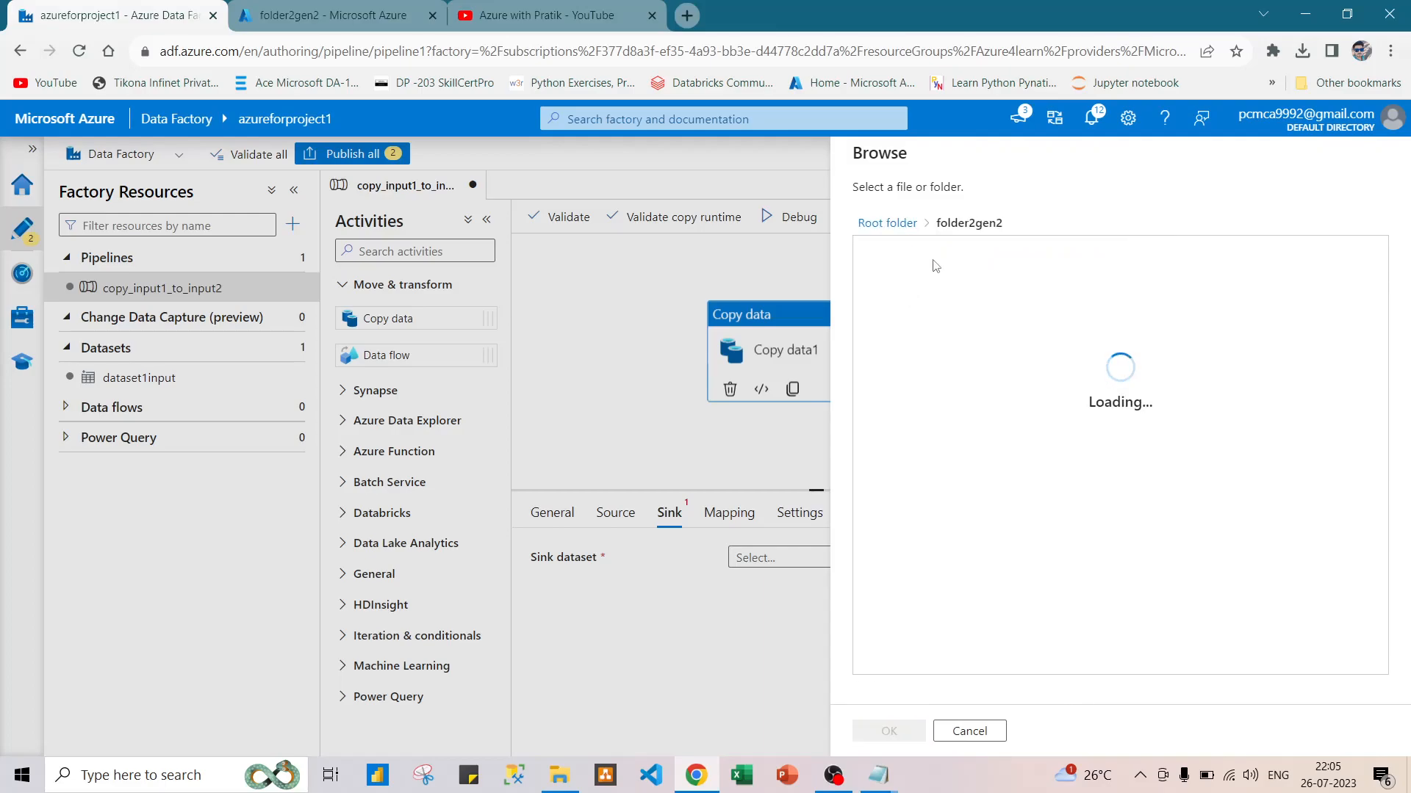
left_click(905, 253)
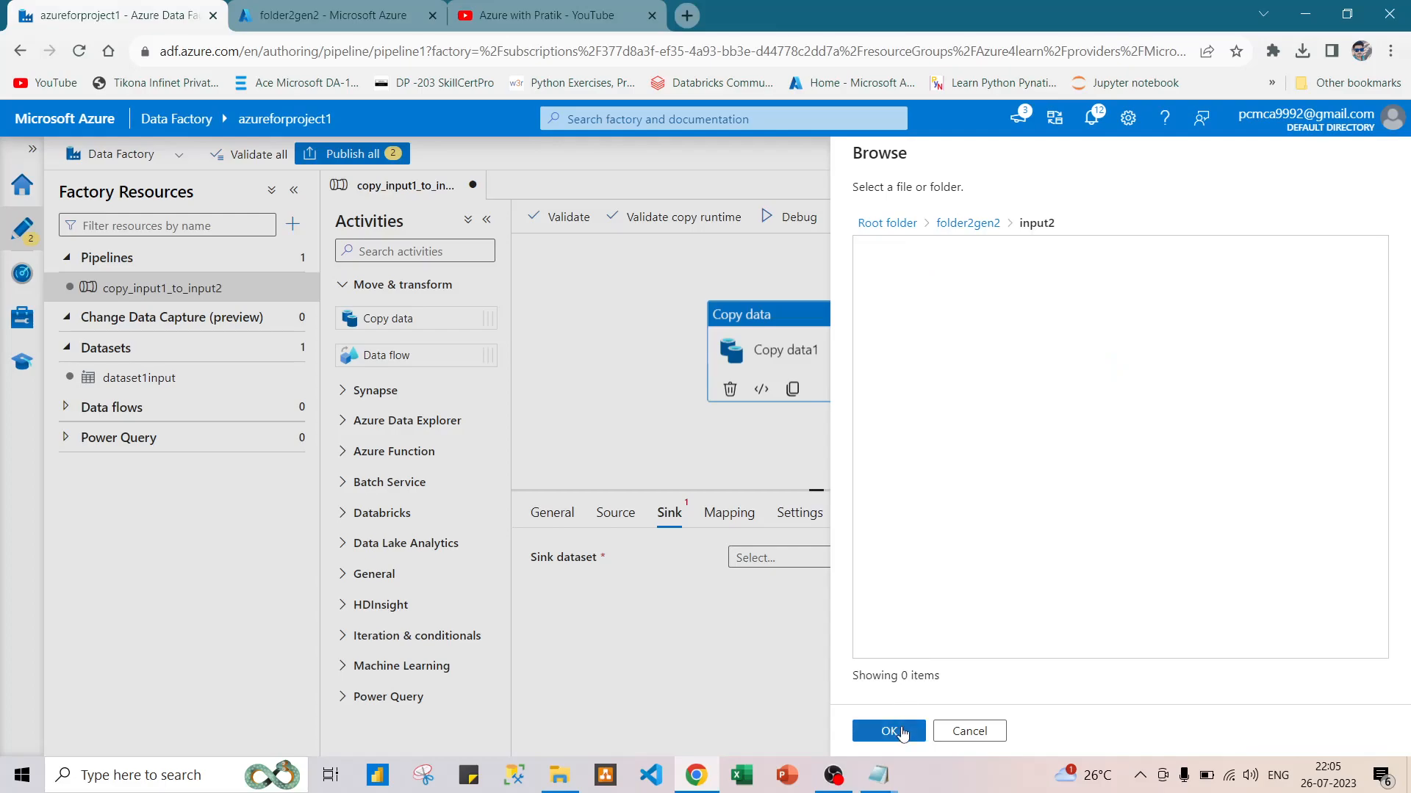
left_click(902, 732)
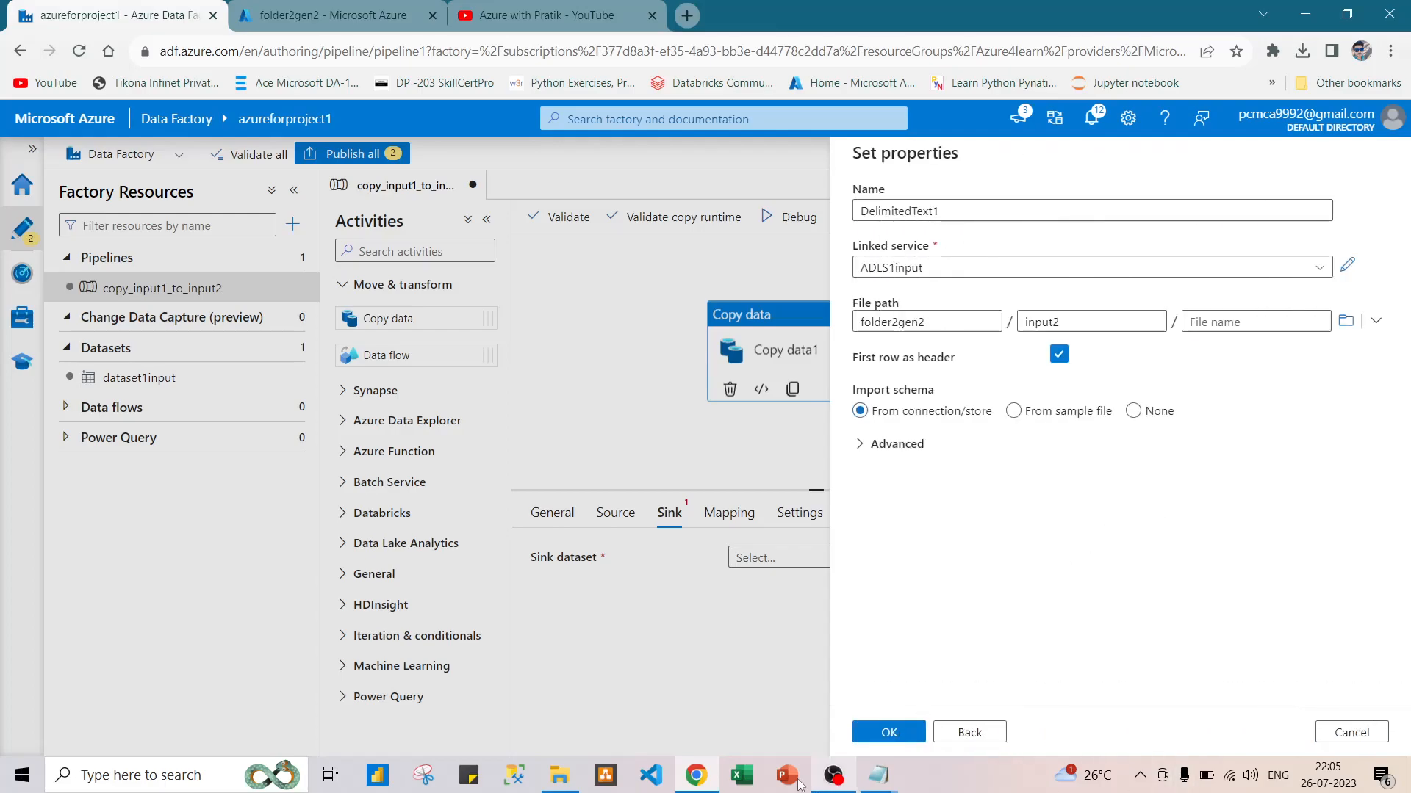
left_click(886, 733)
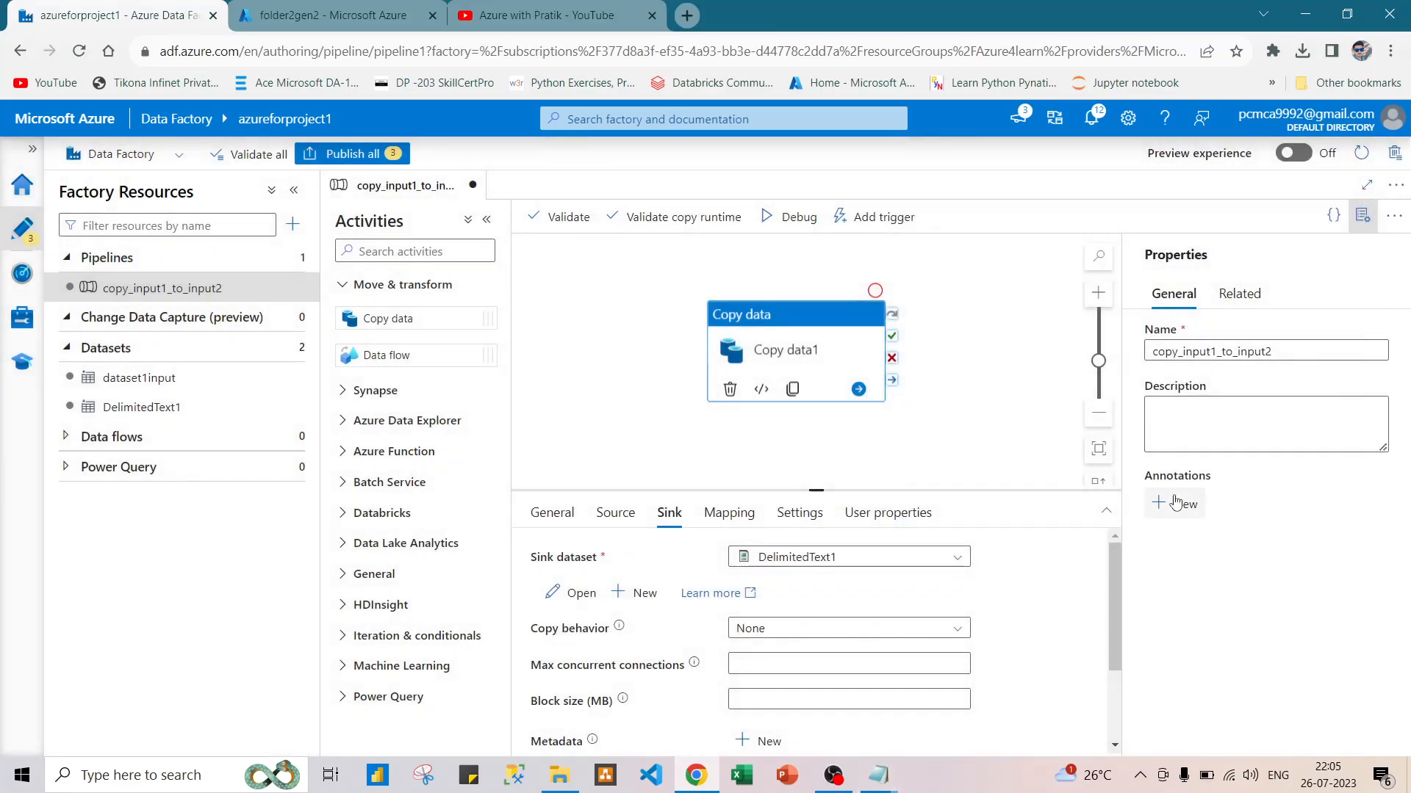
Review the Copy data activity's sink and source settings, and publish all pending changes to the factory.
scroll(670, 583, "down", 3)
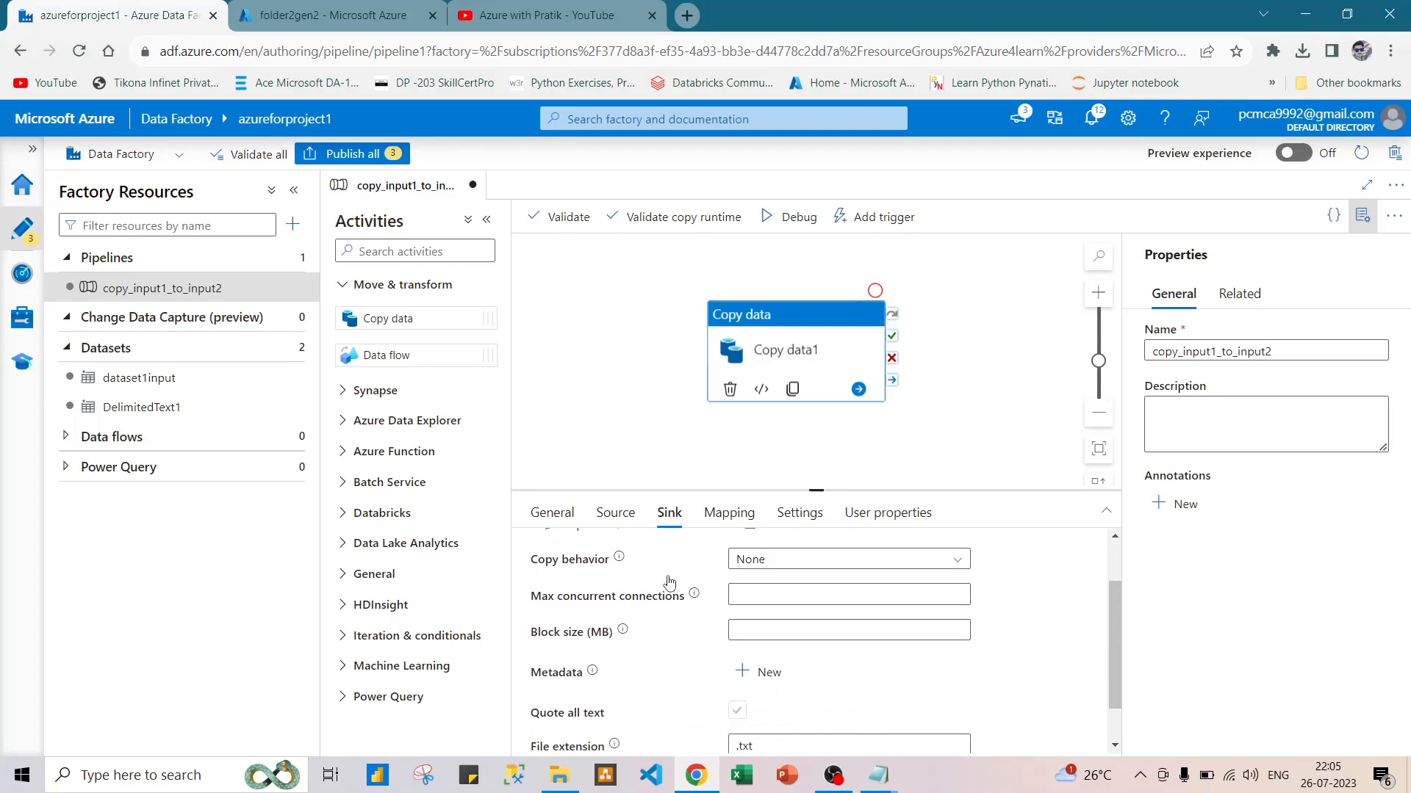
scroll(670, 583, "up", 3)
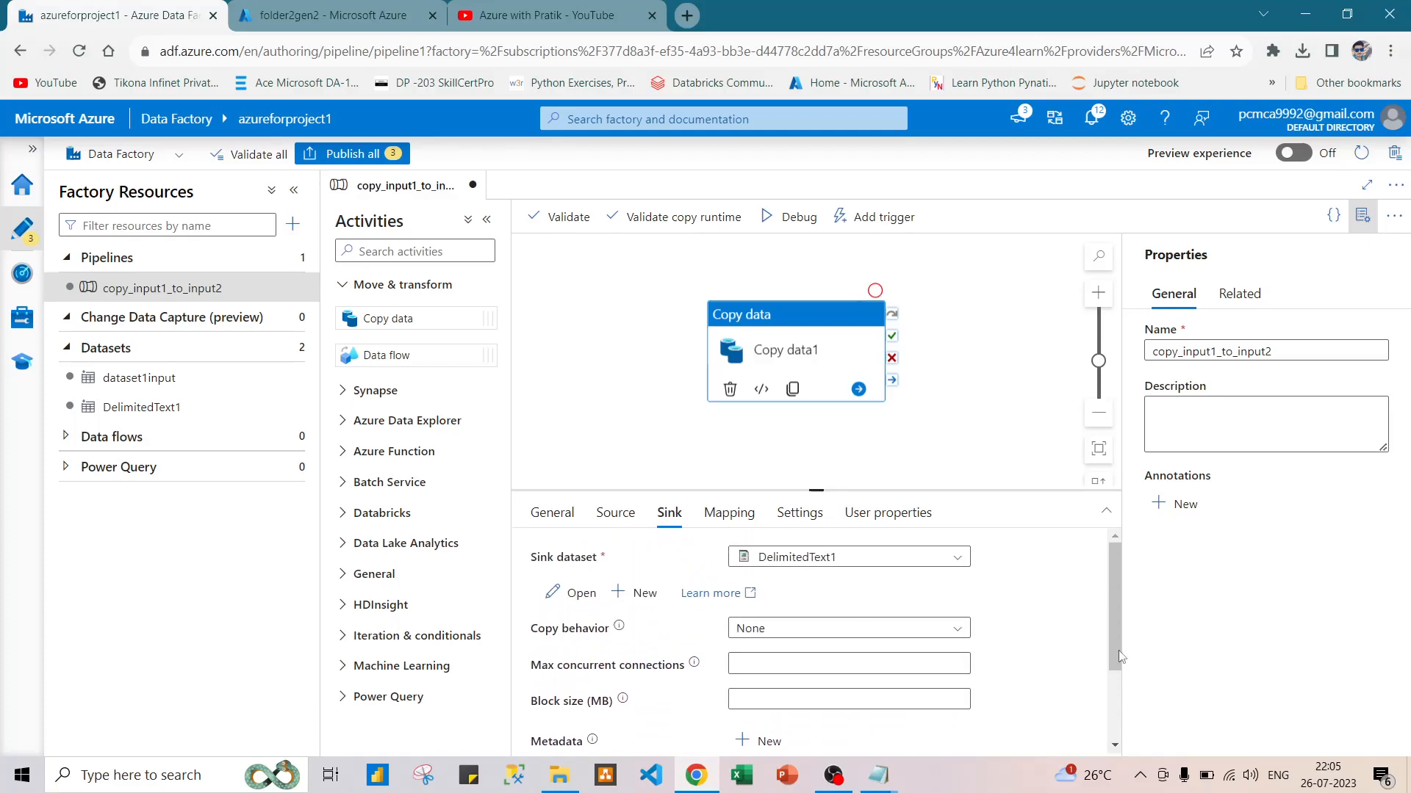
left_click(616, 514)
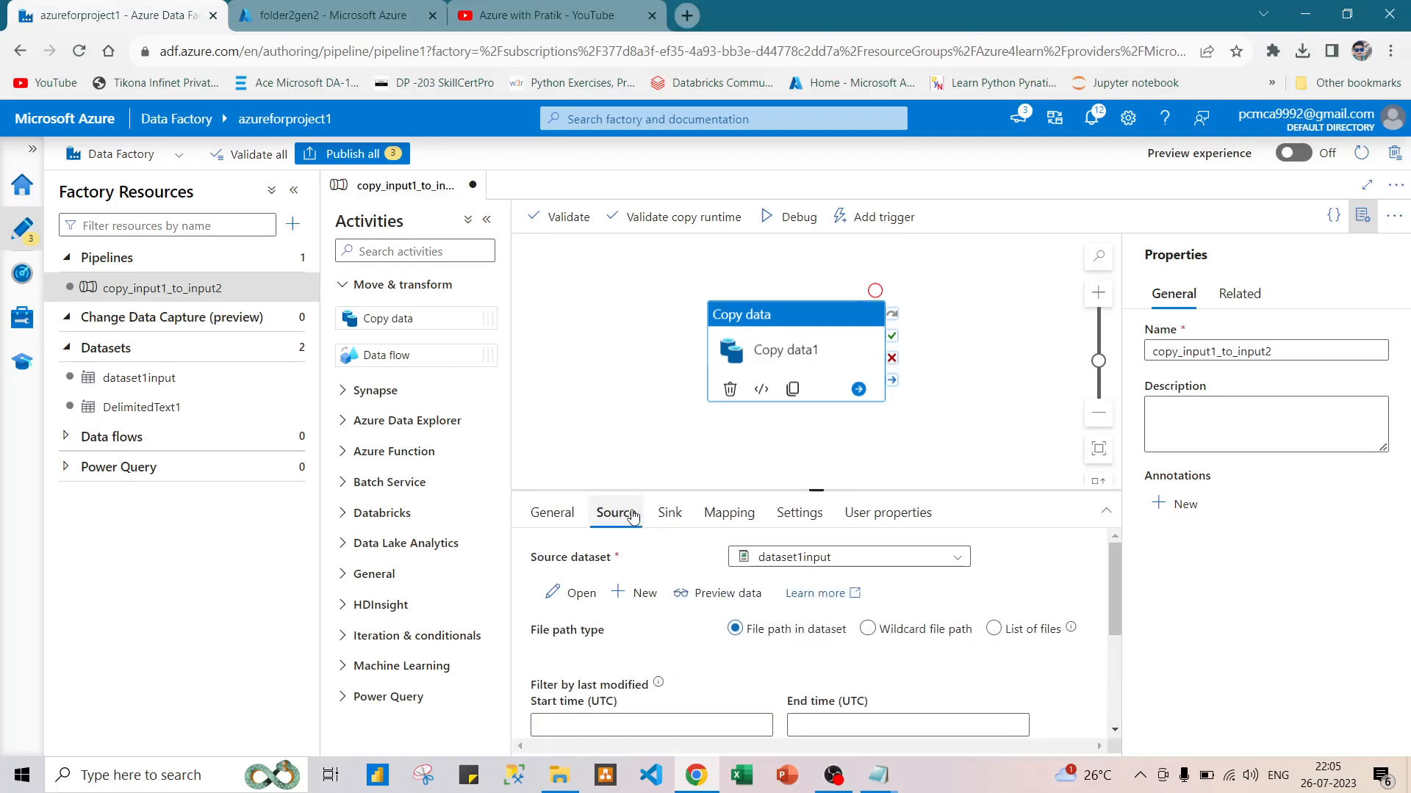
left_click(670, 514)
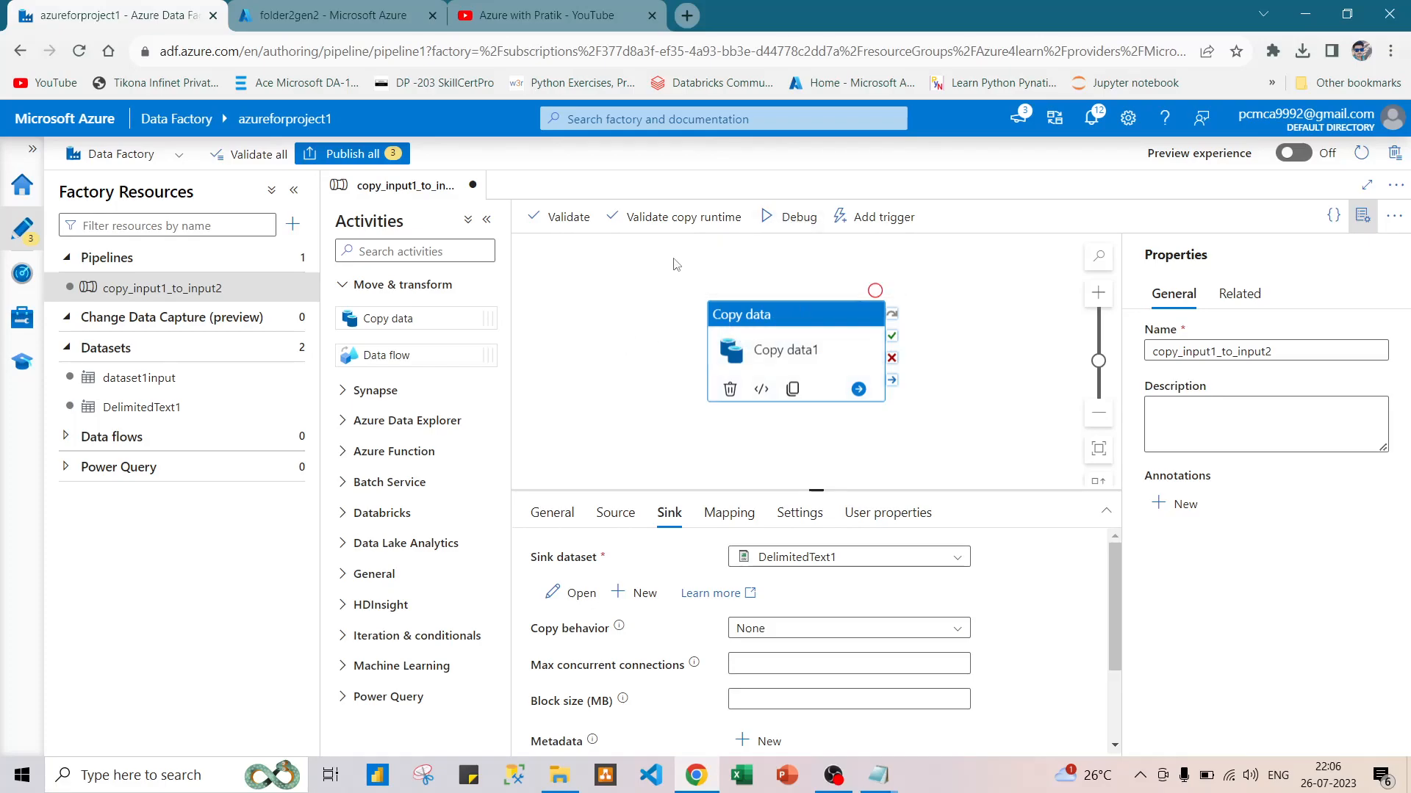
left_click(379, 154)
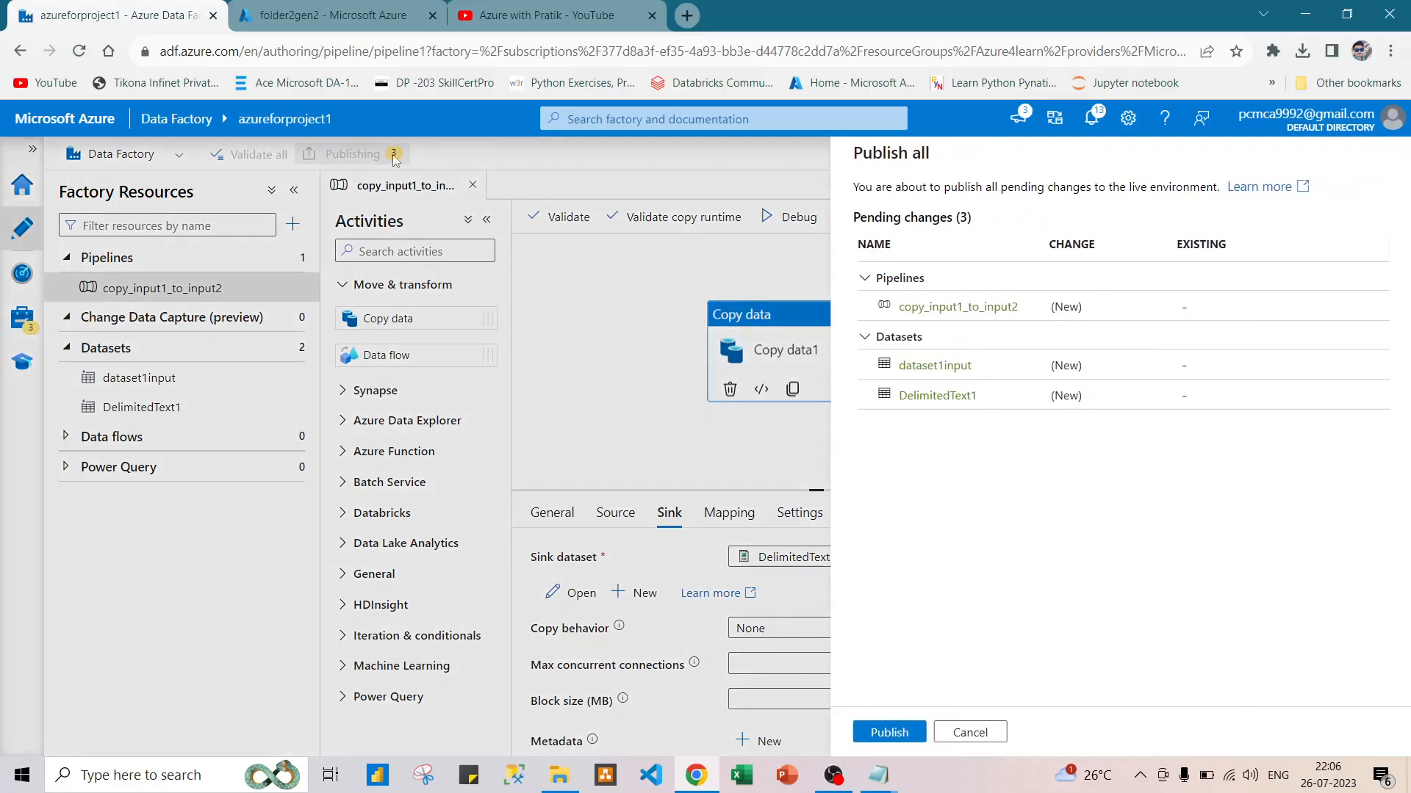
left_click(889, 732)
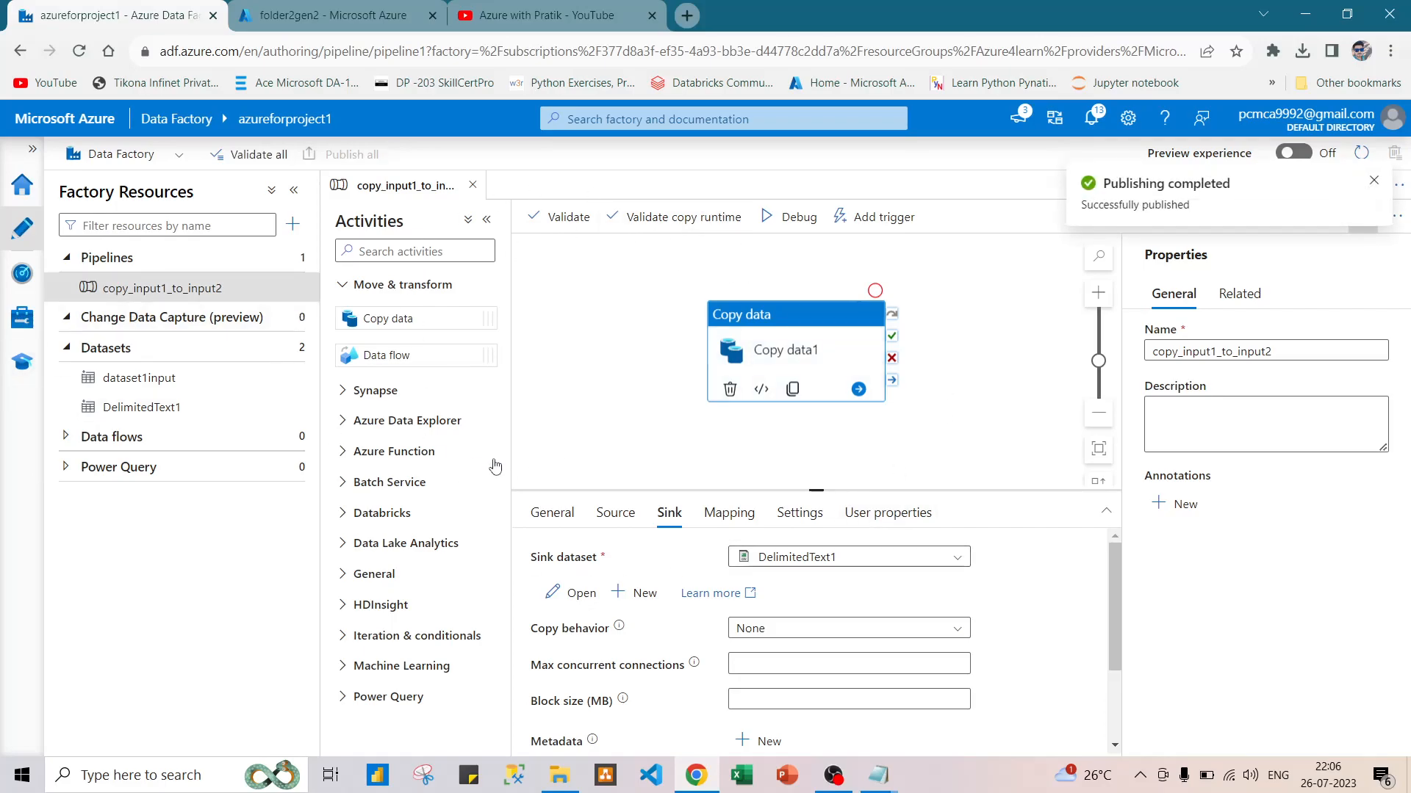
left_click(1370, 181)
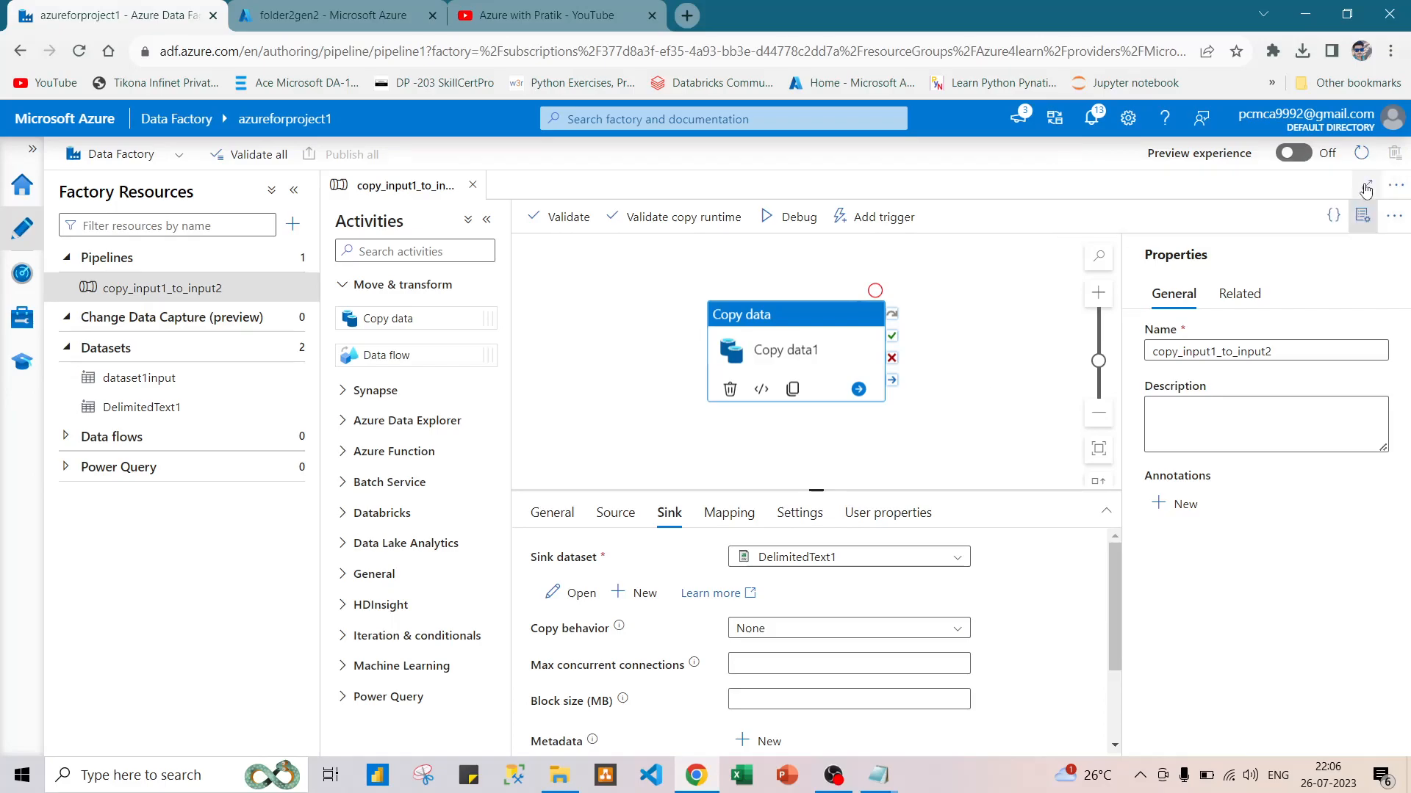
Run the copy_input1_to_input2 pipeline in debug mode and follow the Copy data1 activity's run details.
left_click(786, 215)
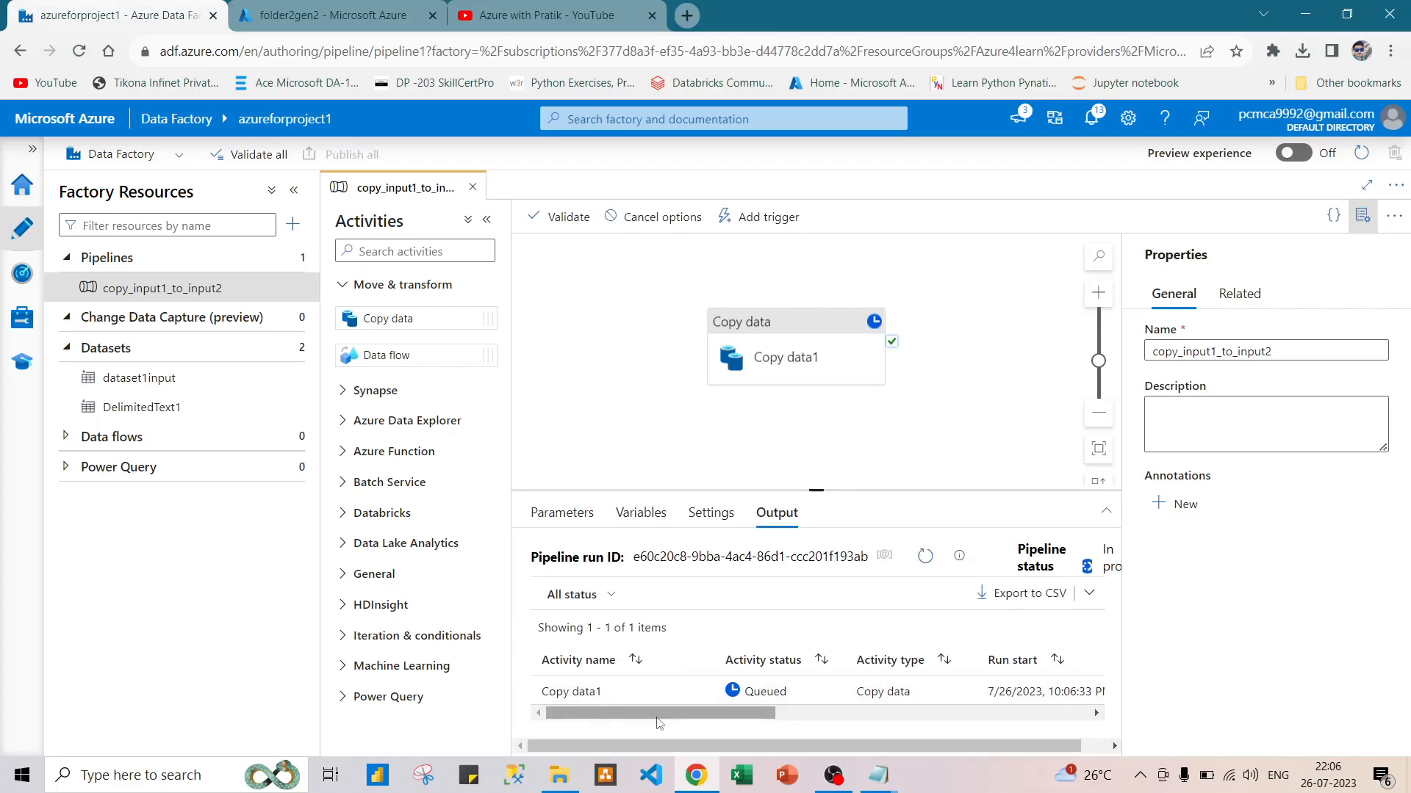
mouse_move(642, 714)
left_mouse_down()
mouse_move(674, 715)
mouse_move(635, 712)
mouse_move(664, 691)
mouse_move(628, 715)
left_mouse_up()
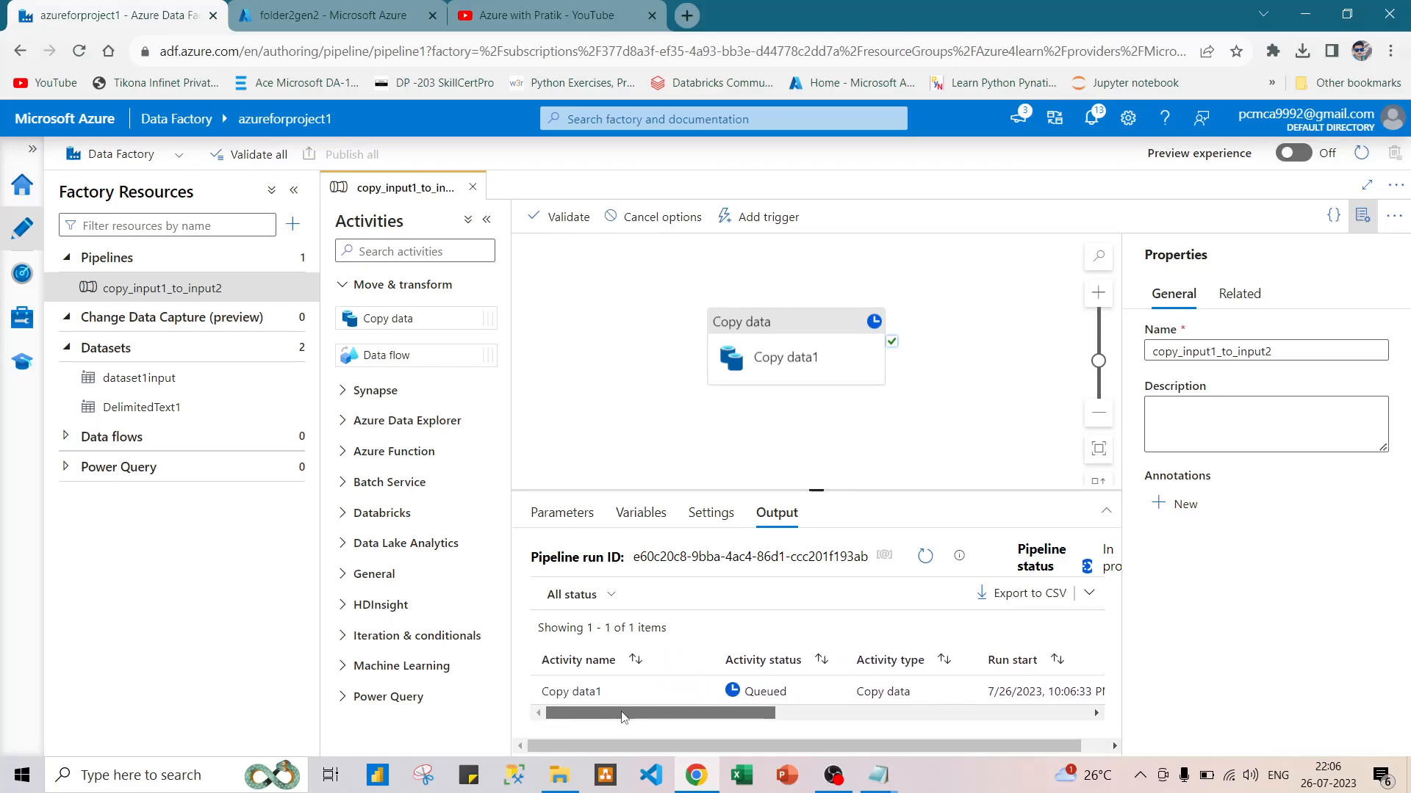
left_click_drag(628, 715, 656, 715)
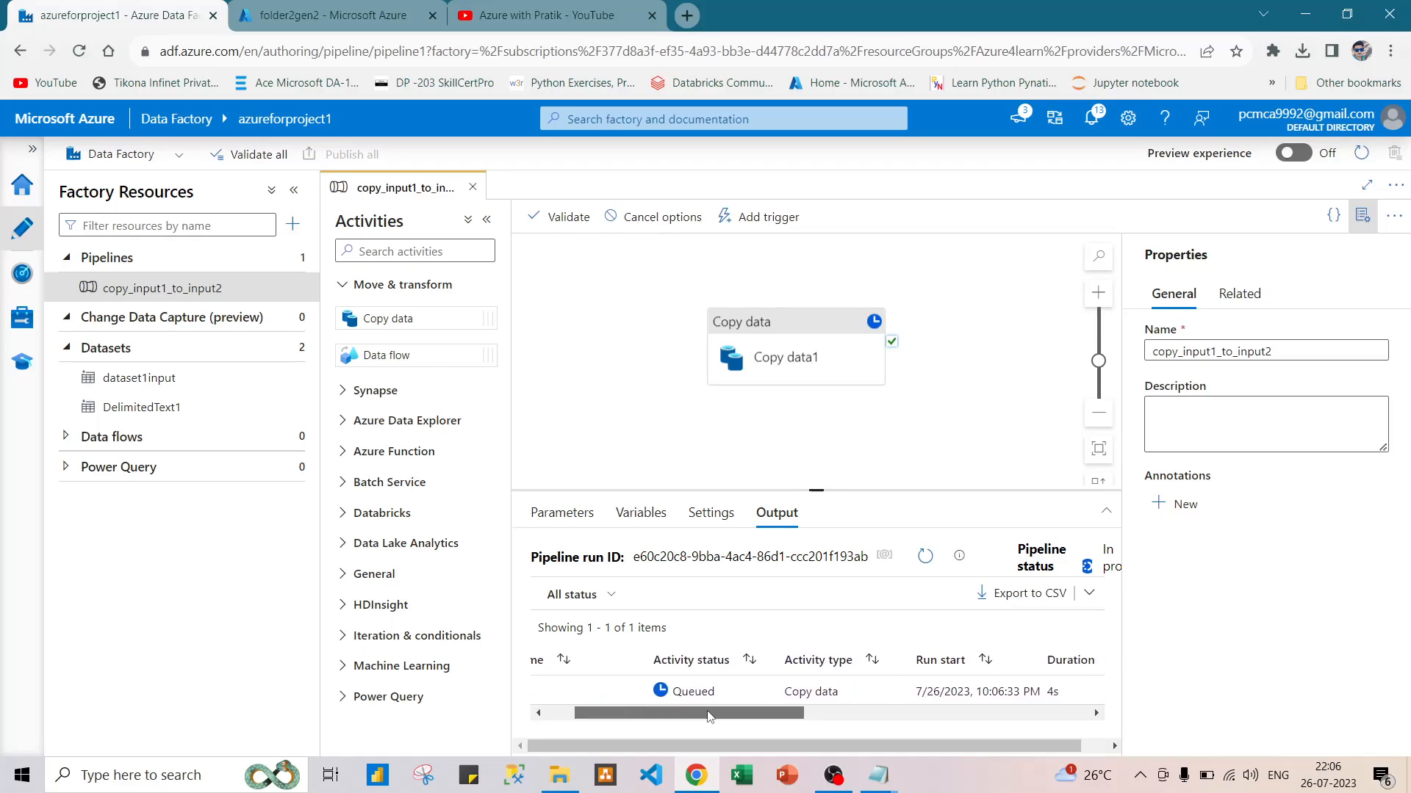
left_click_drag(711, 716, 773, 720)
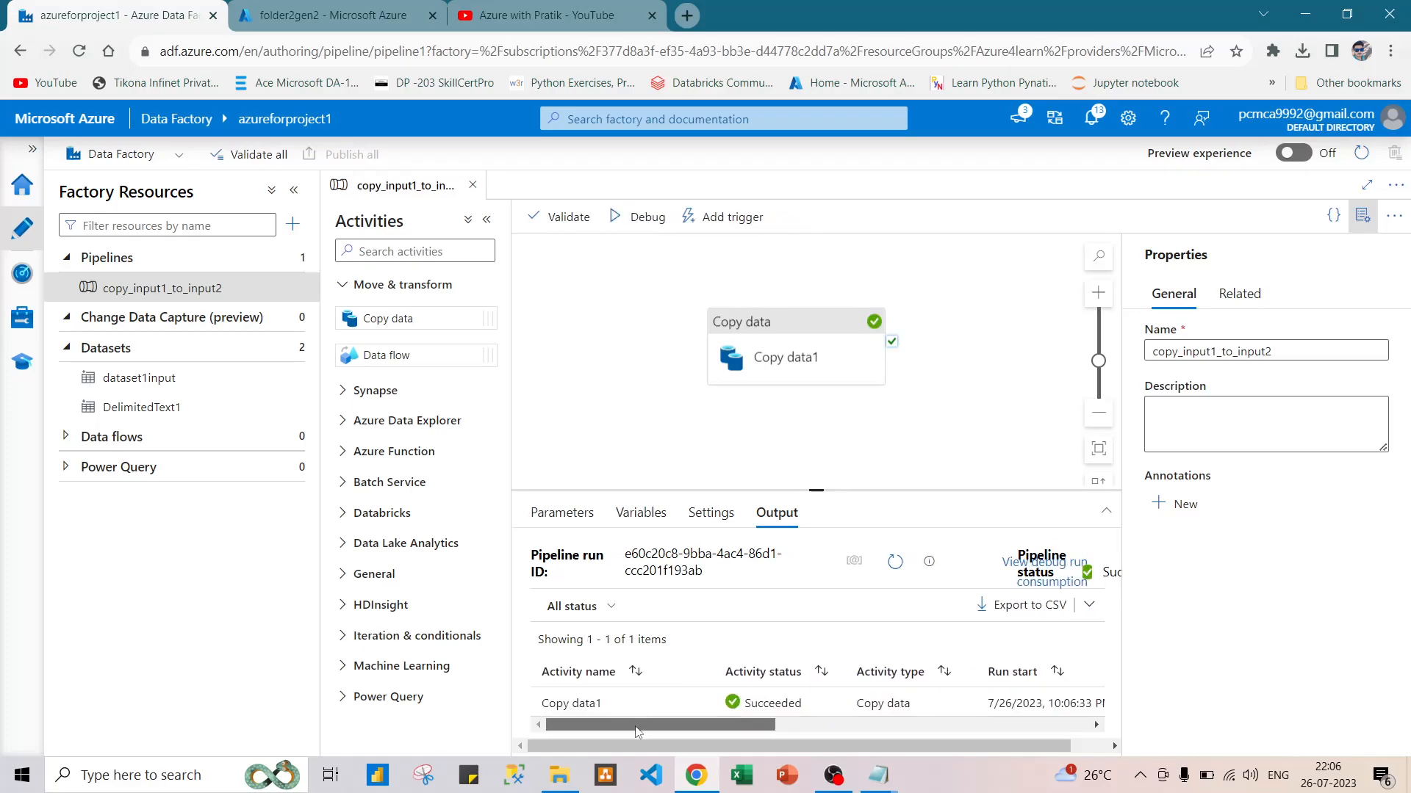
Examine the input and output JSON of the Copy data1 activity run.
mouse_move(639, 707)
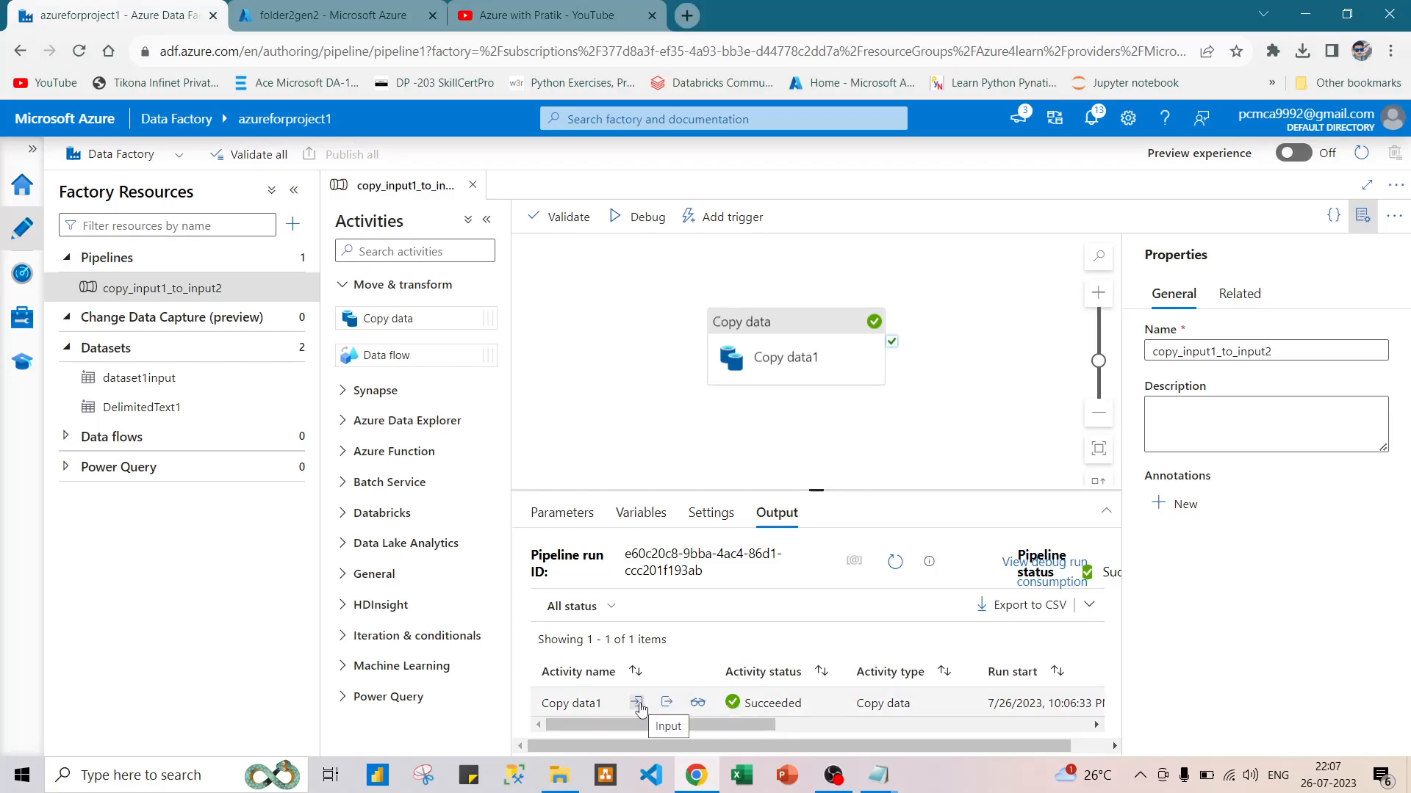
left_click(638, 703)
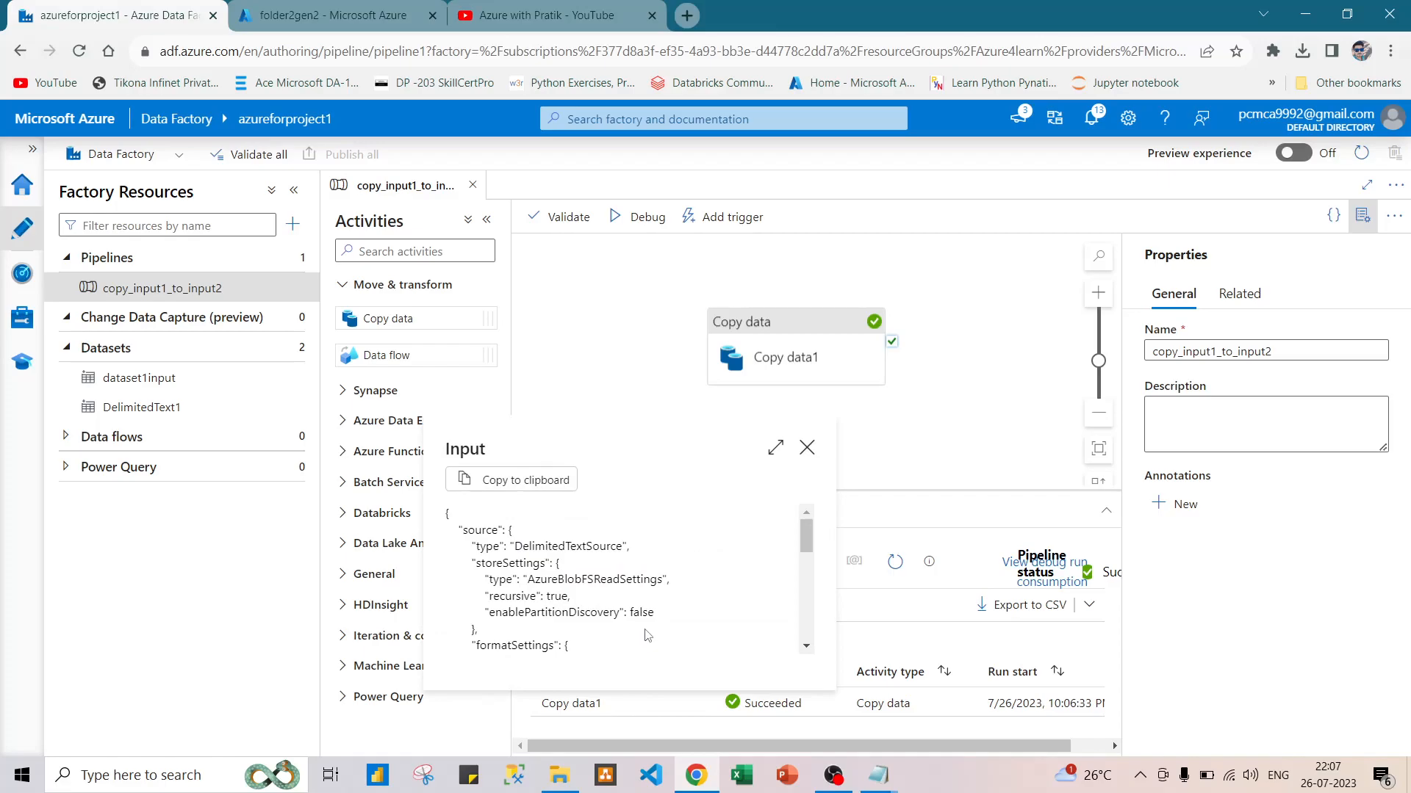
scroll(647, 635, "down", 5)
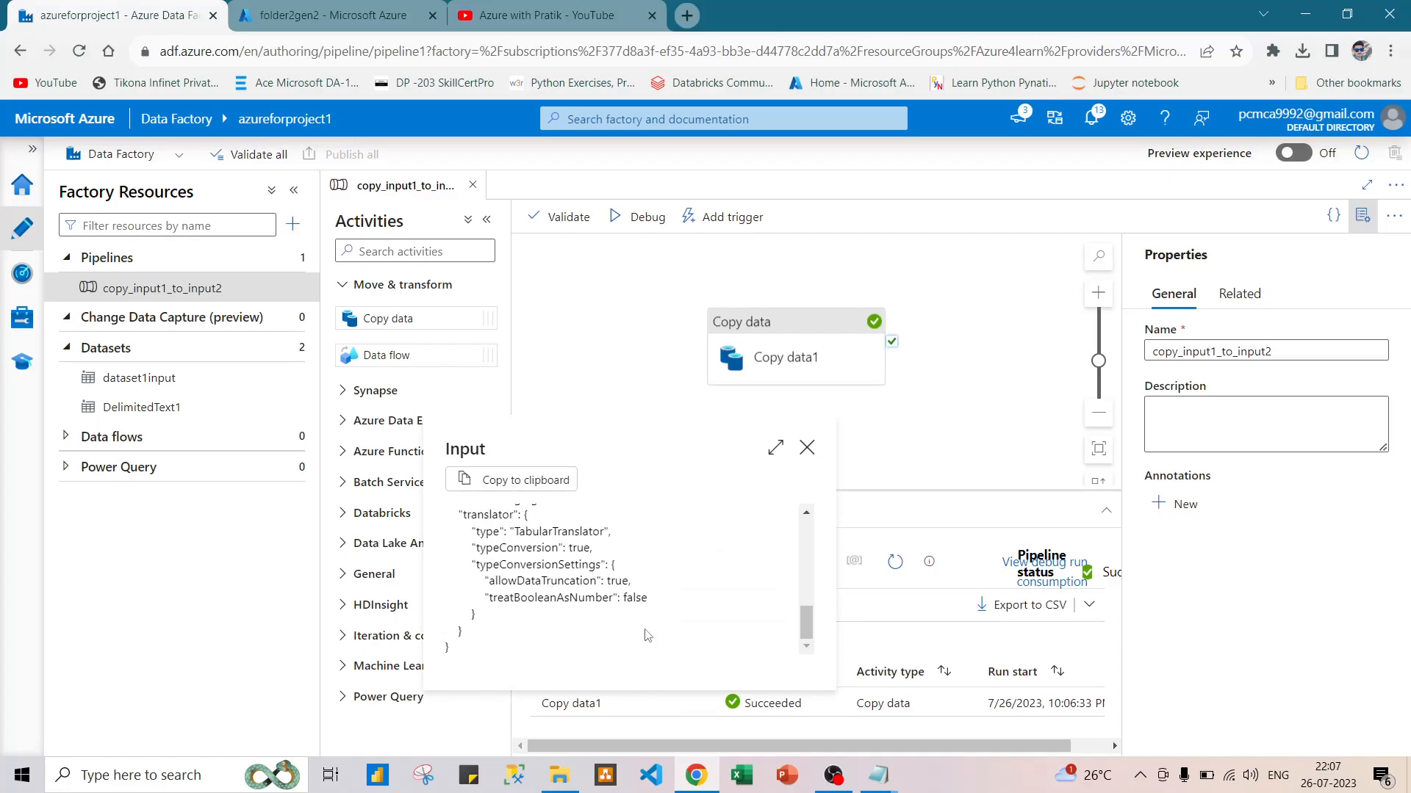
scroll(646, 636, "up", 5)
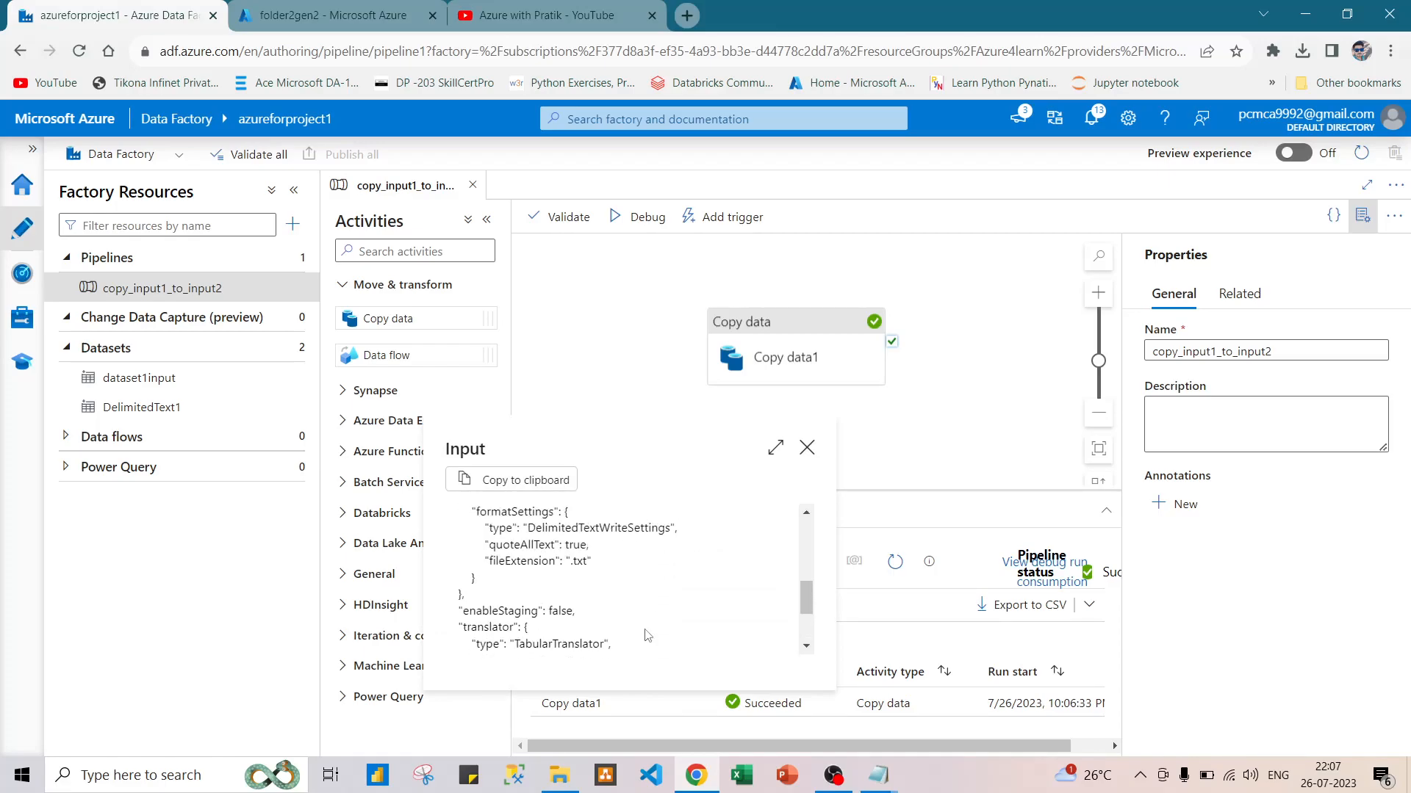
left_click(881, 503)
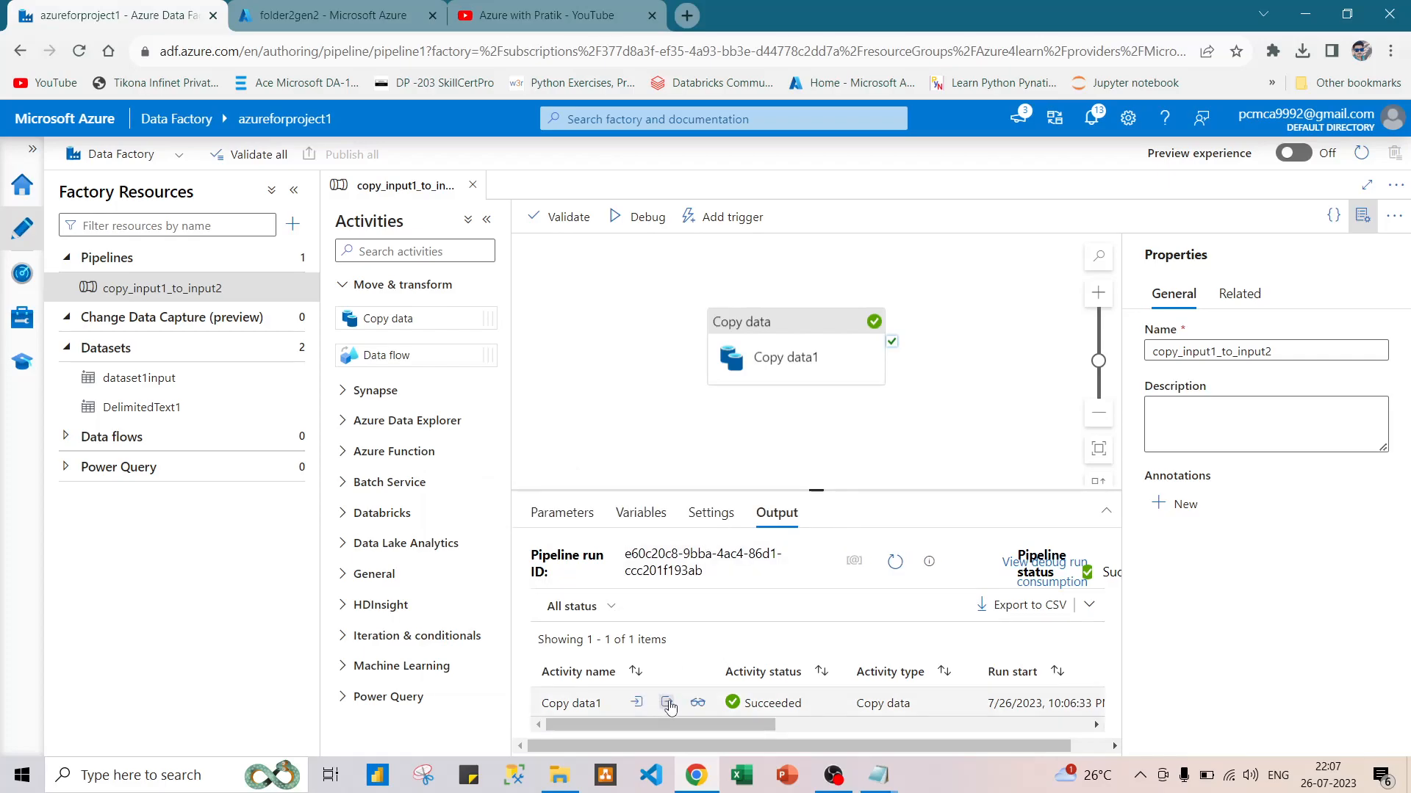
left_click(667, 703)
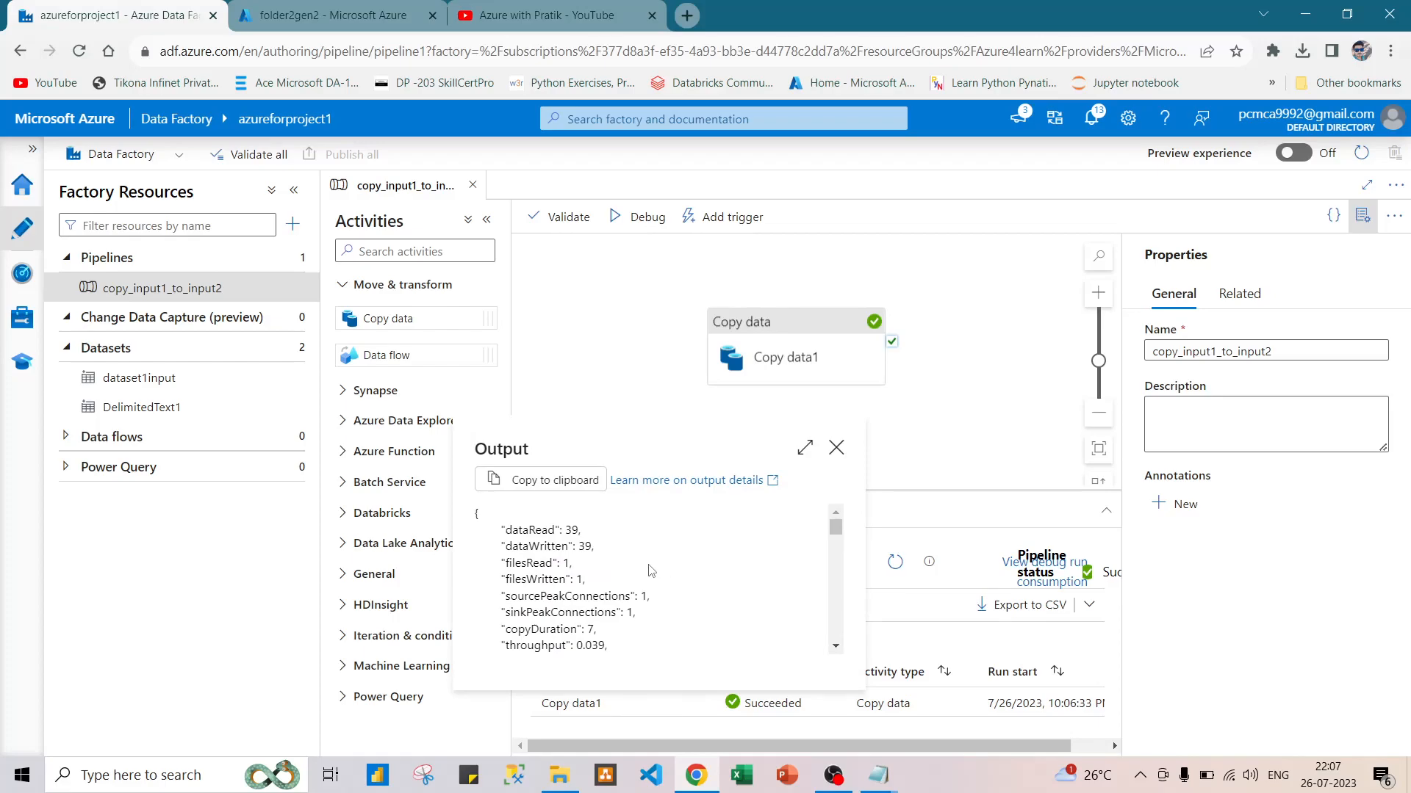
scroll(650, 570, "down", 3)
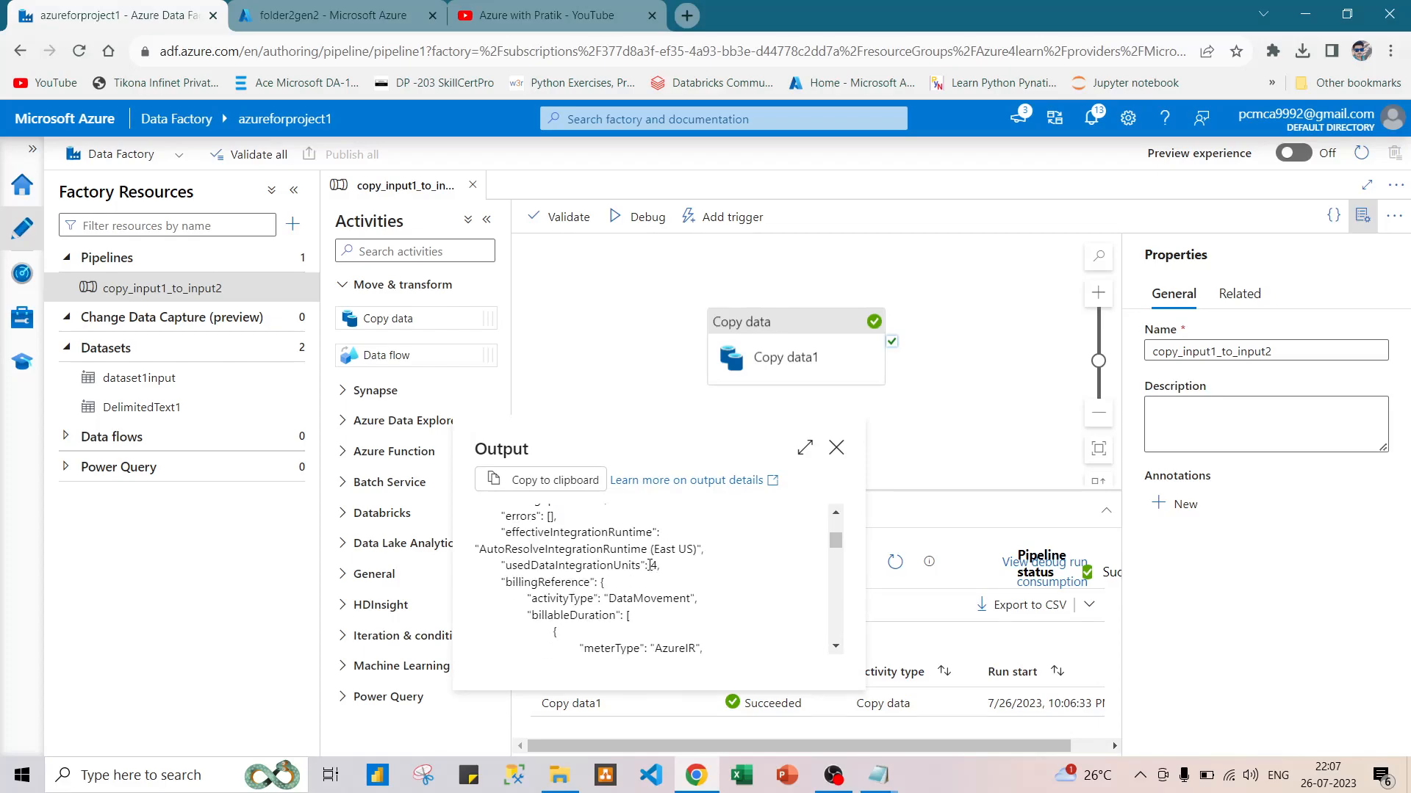
scroll(650, 564, "down", 2)
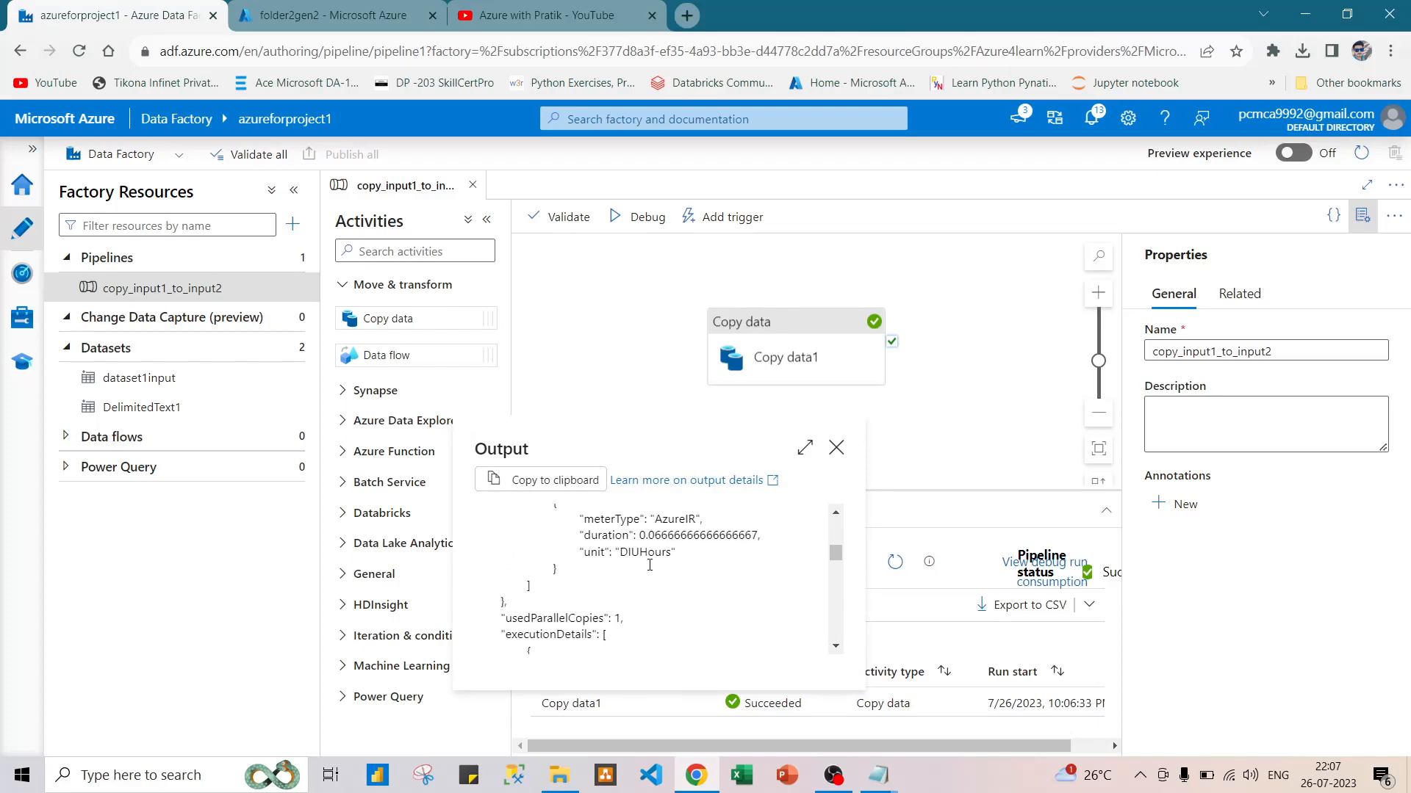
left_click(837, 449)
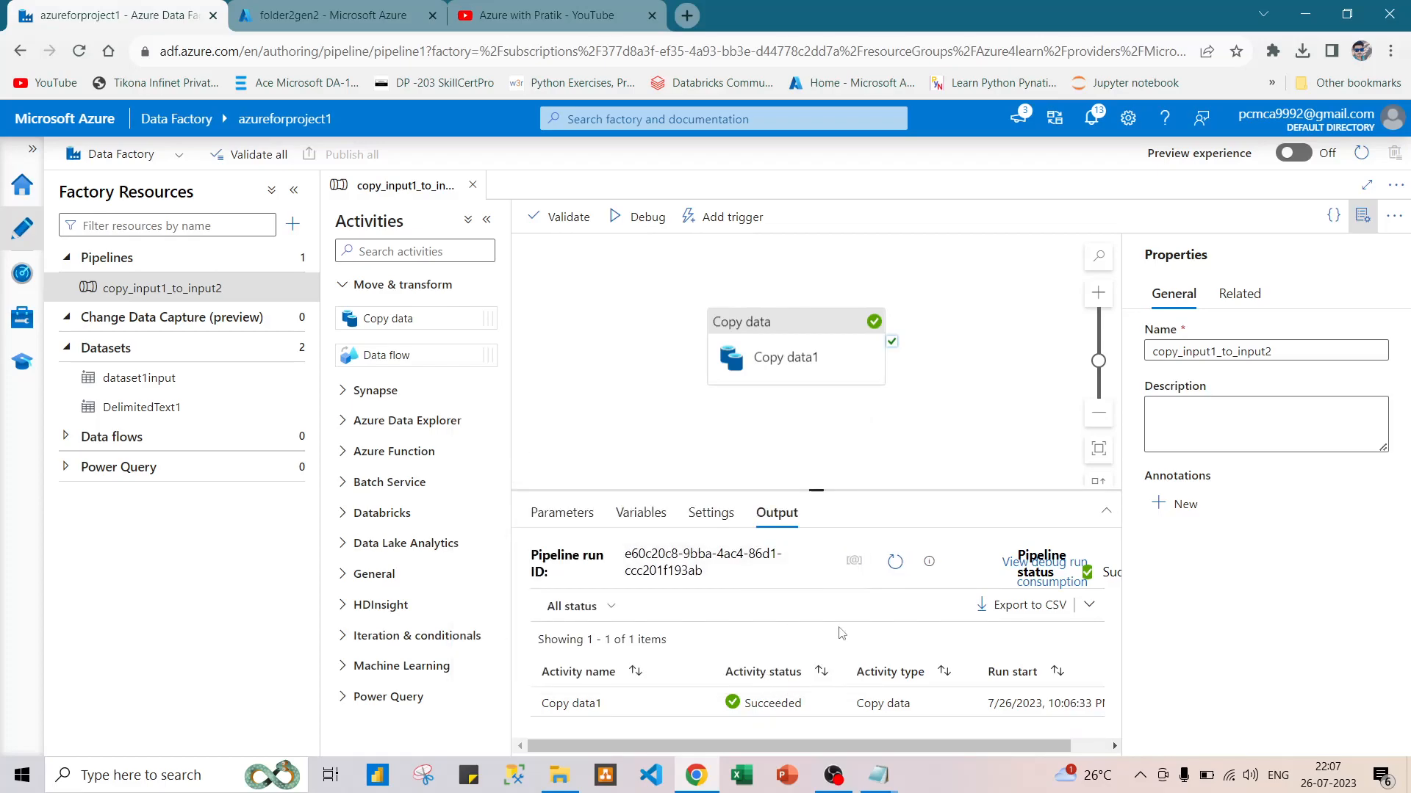
Switch to the storage account in the Azure portal and examine the contents of abc.csv in folder2gen2/input2.
left_click(320, 12)
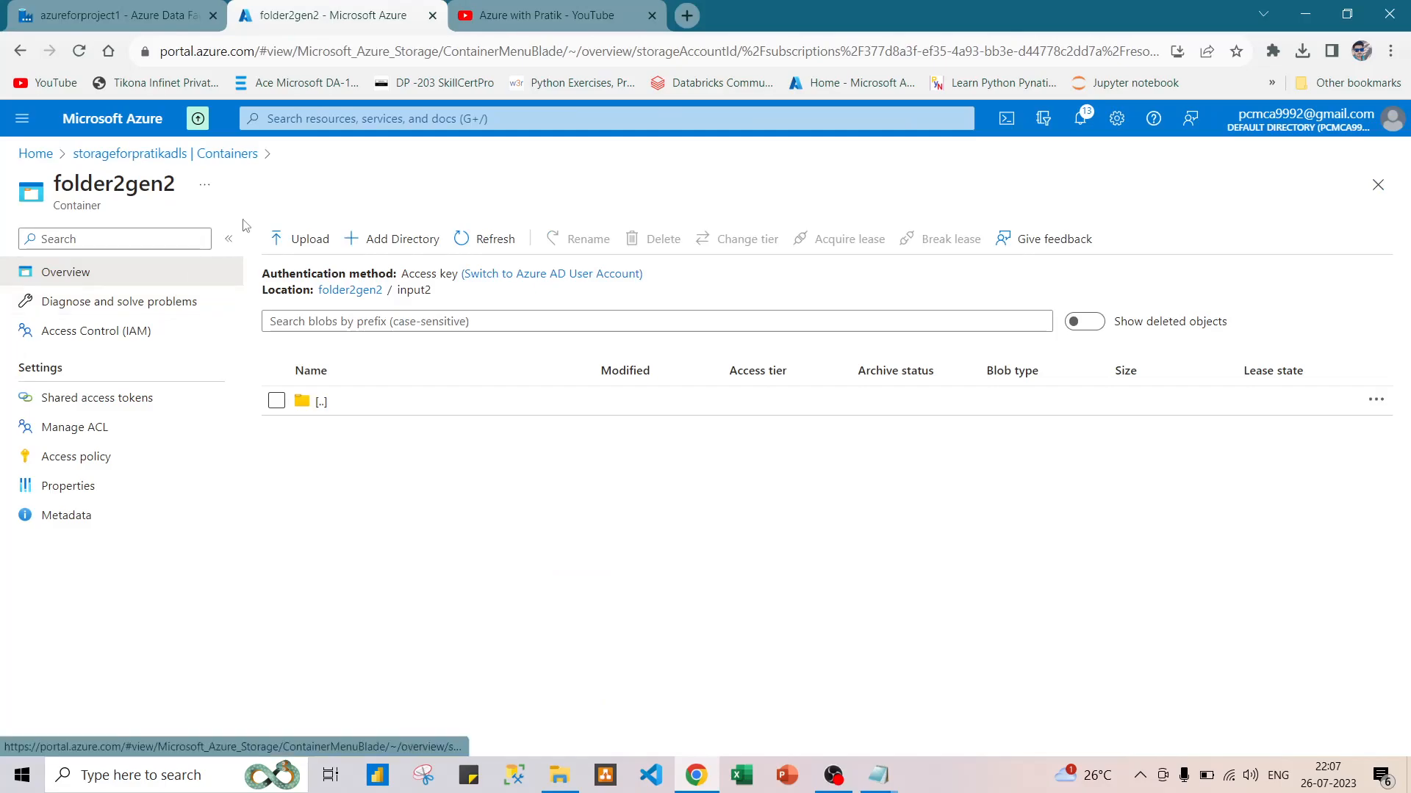
left_click(133, 156)
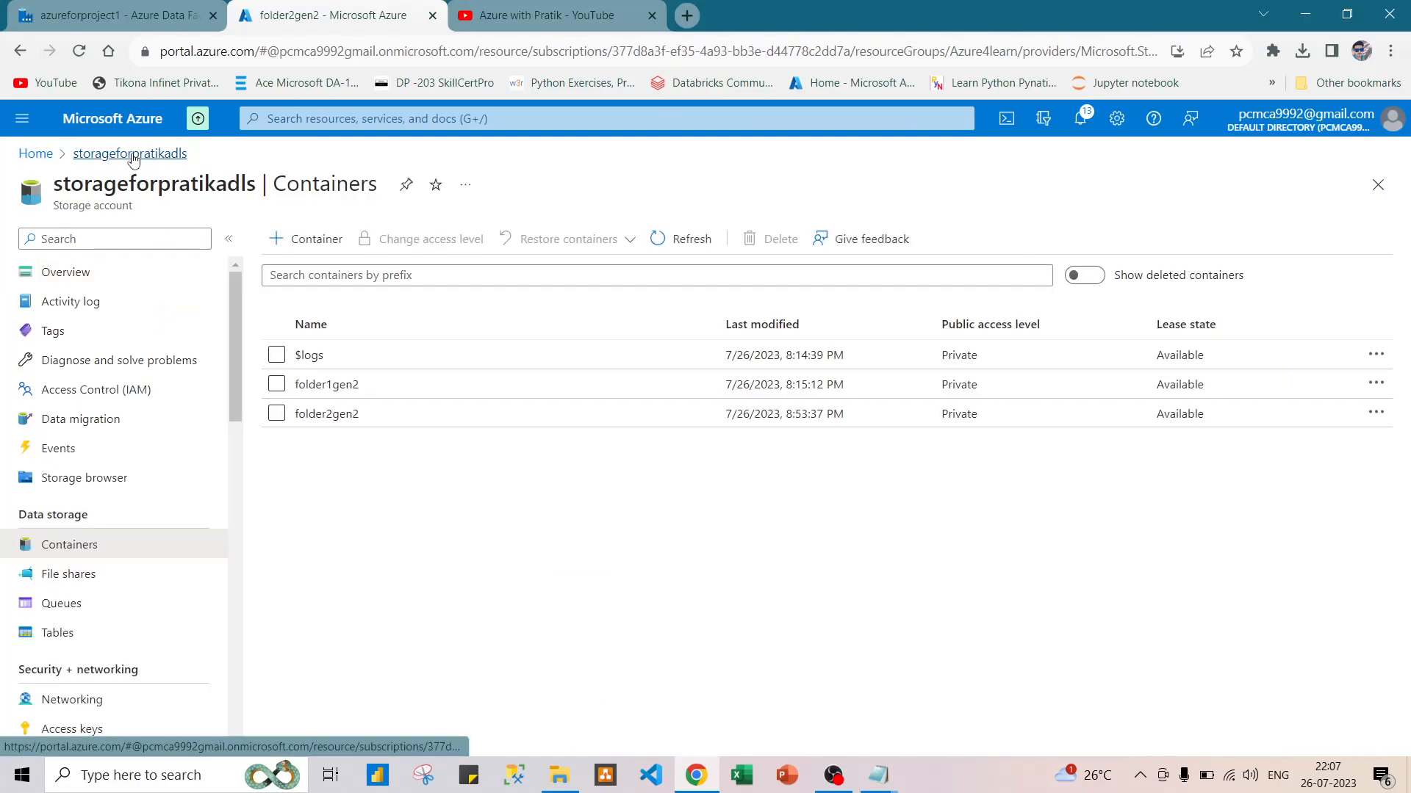
left_click(374, 419)
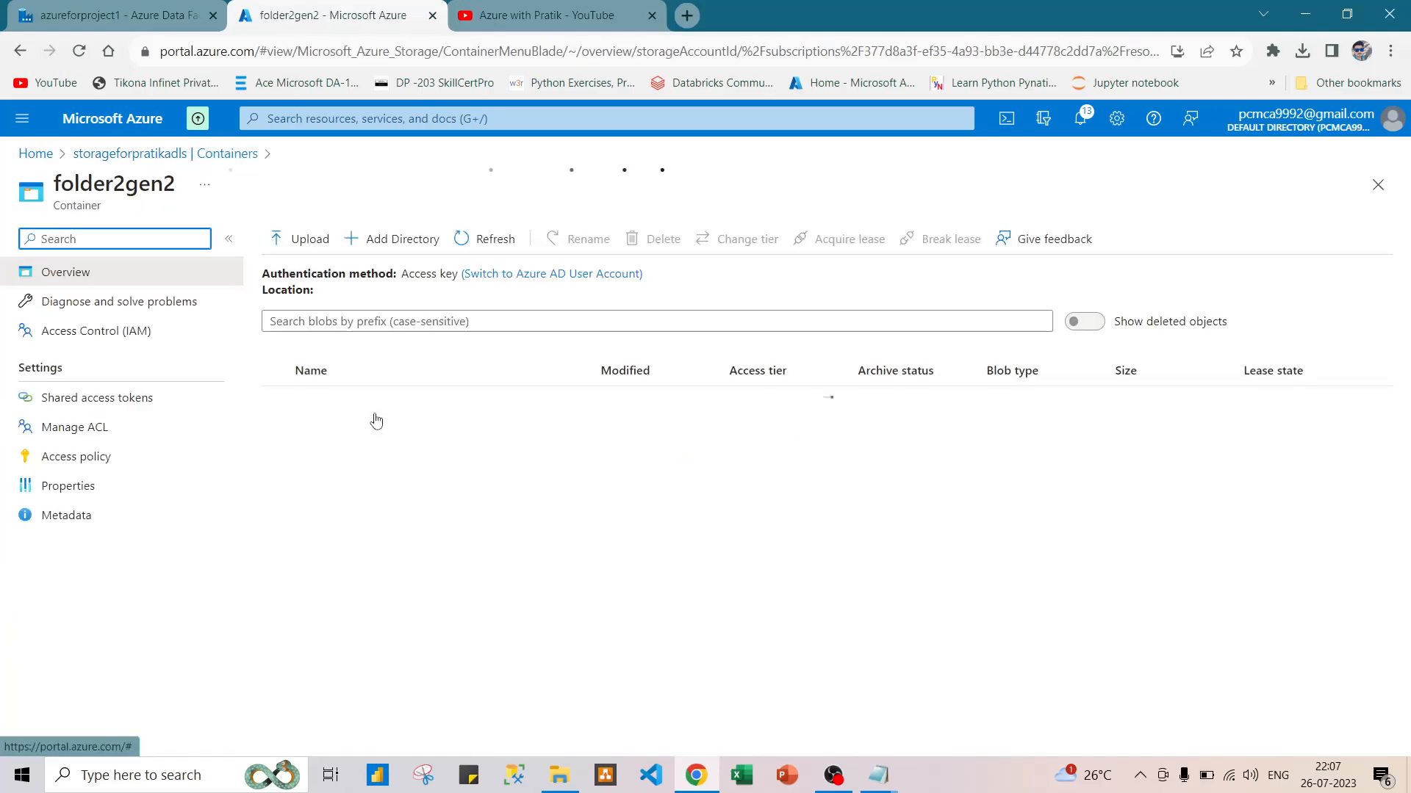
left_click(420, 408)
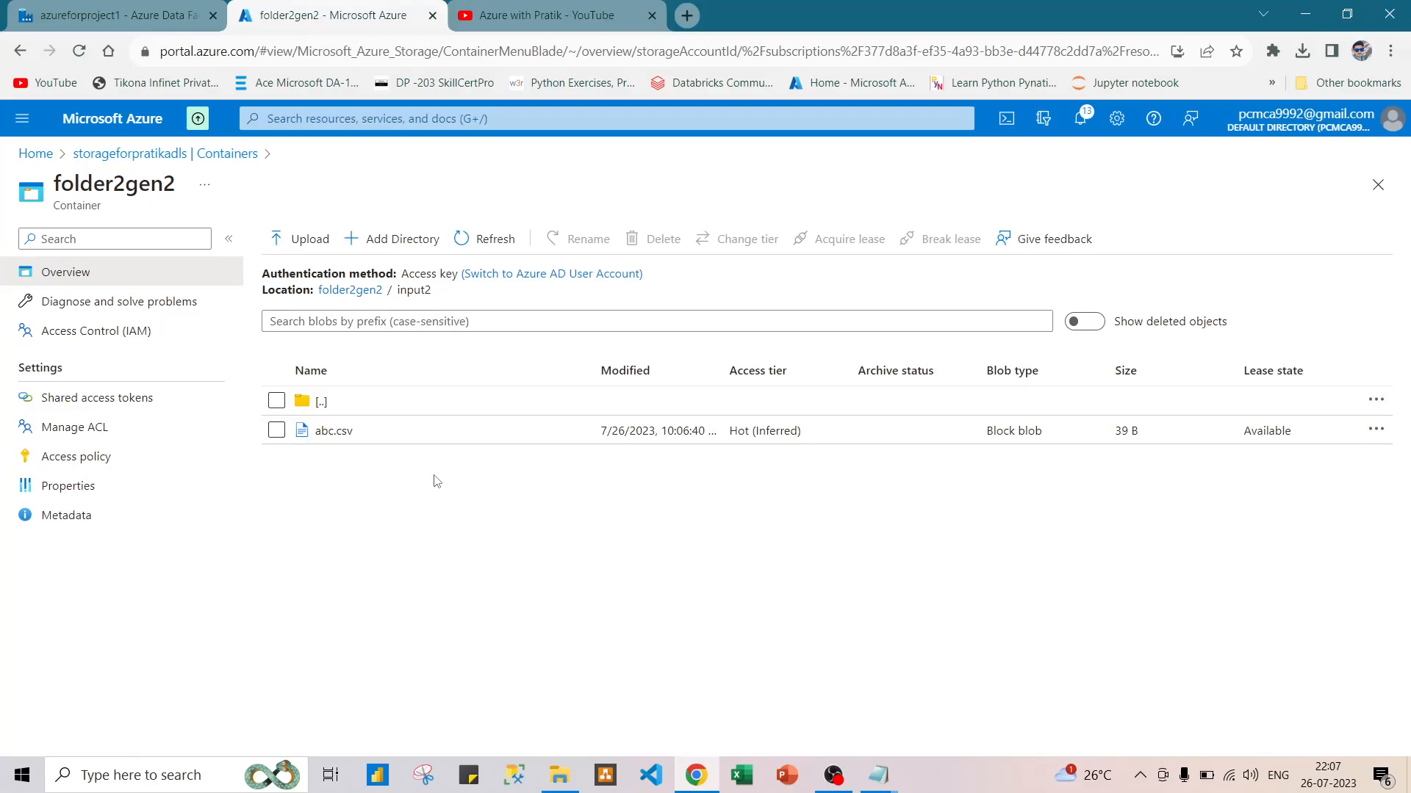
left_click(276, 430)
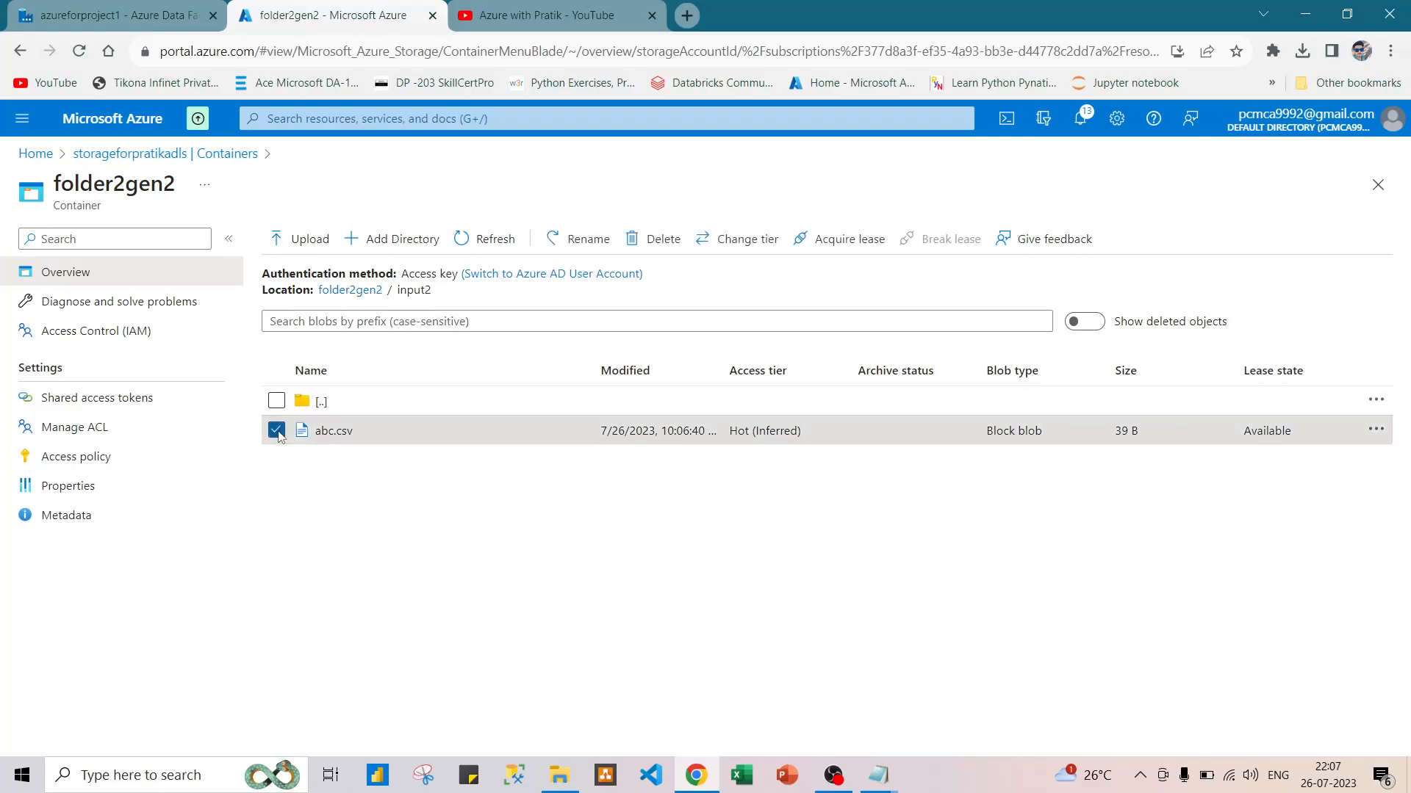
left_click(391, 432)
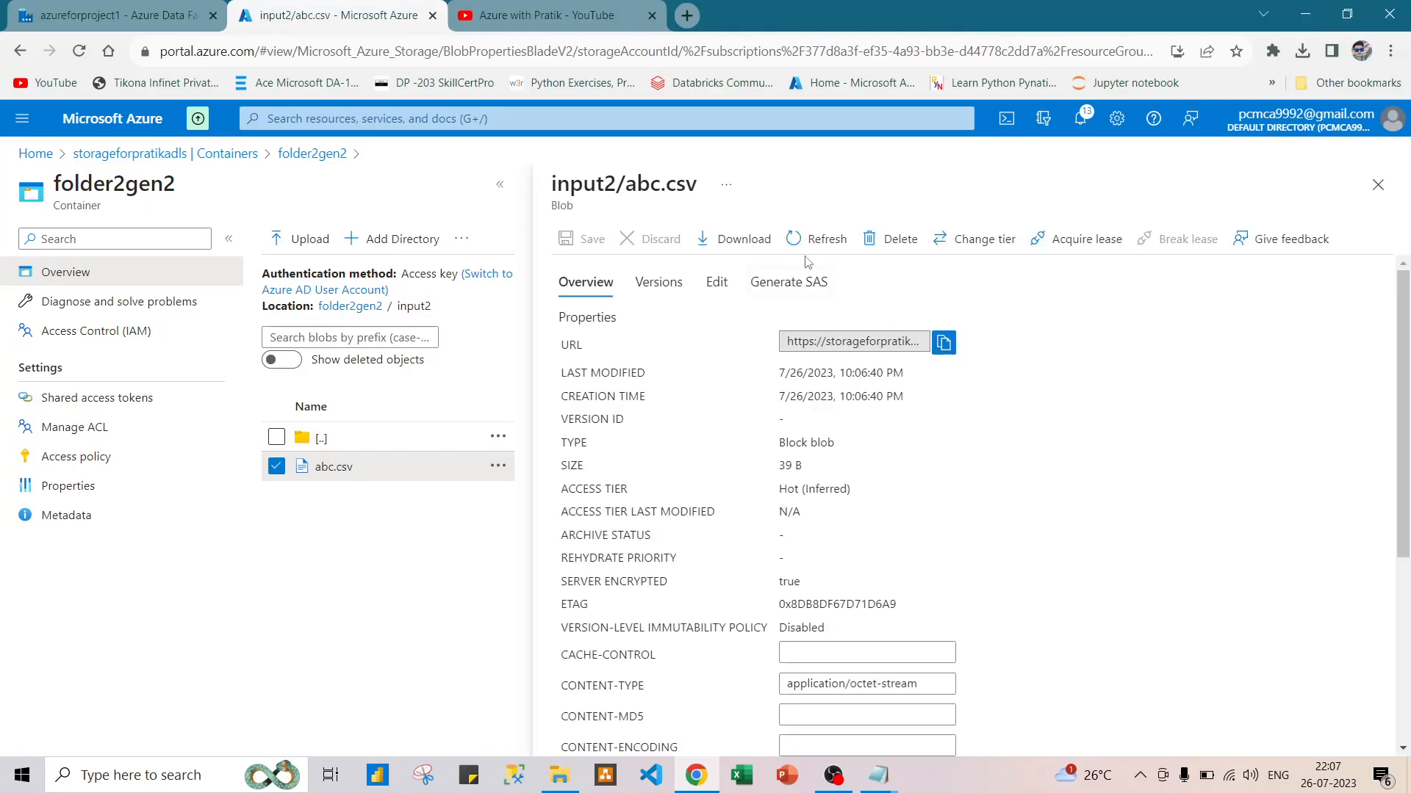
left_click(717, 284)
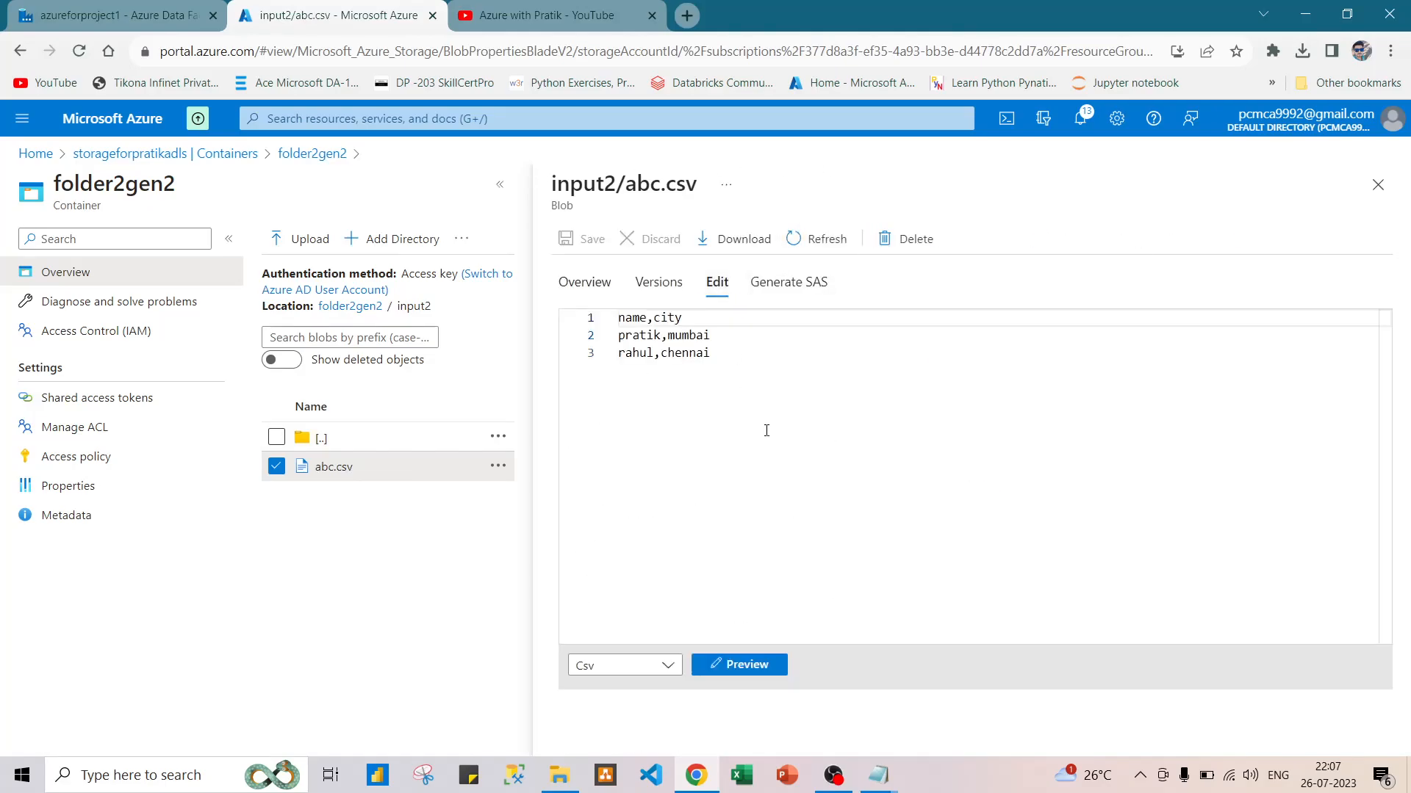
left_click(1377, 186)
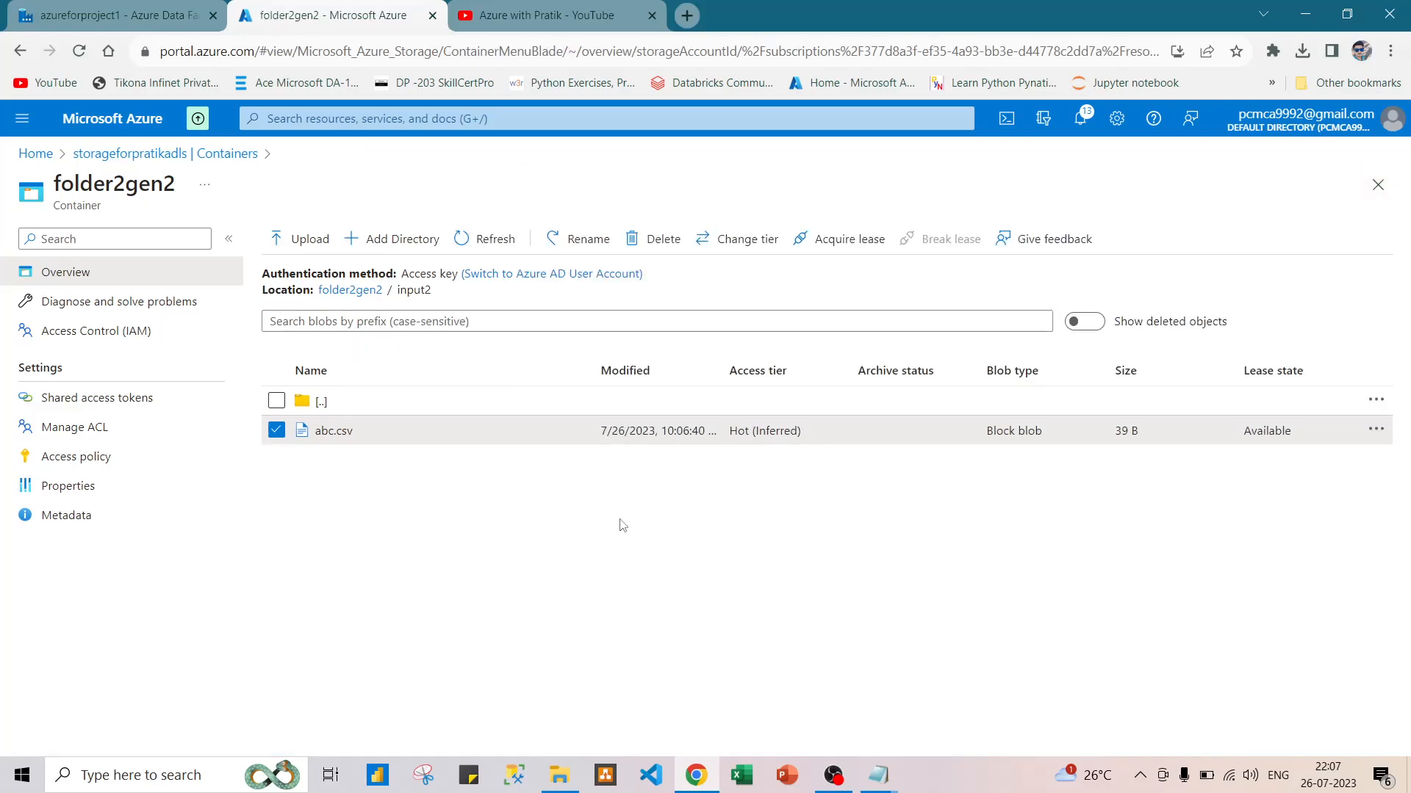
left_click(64, 8)
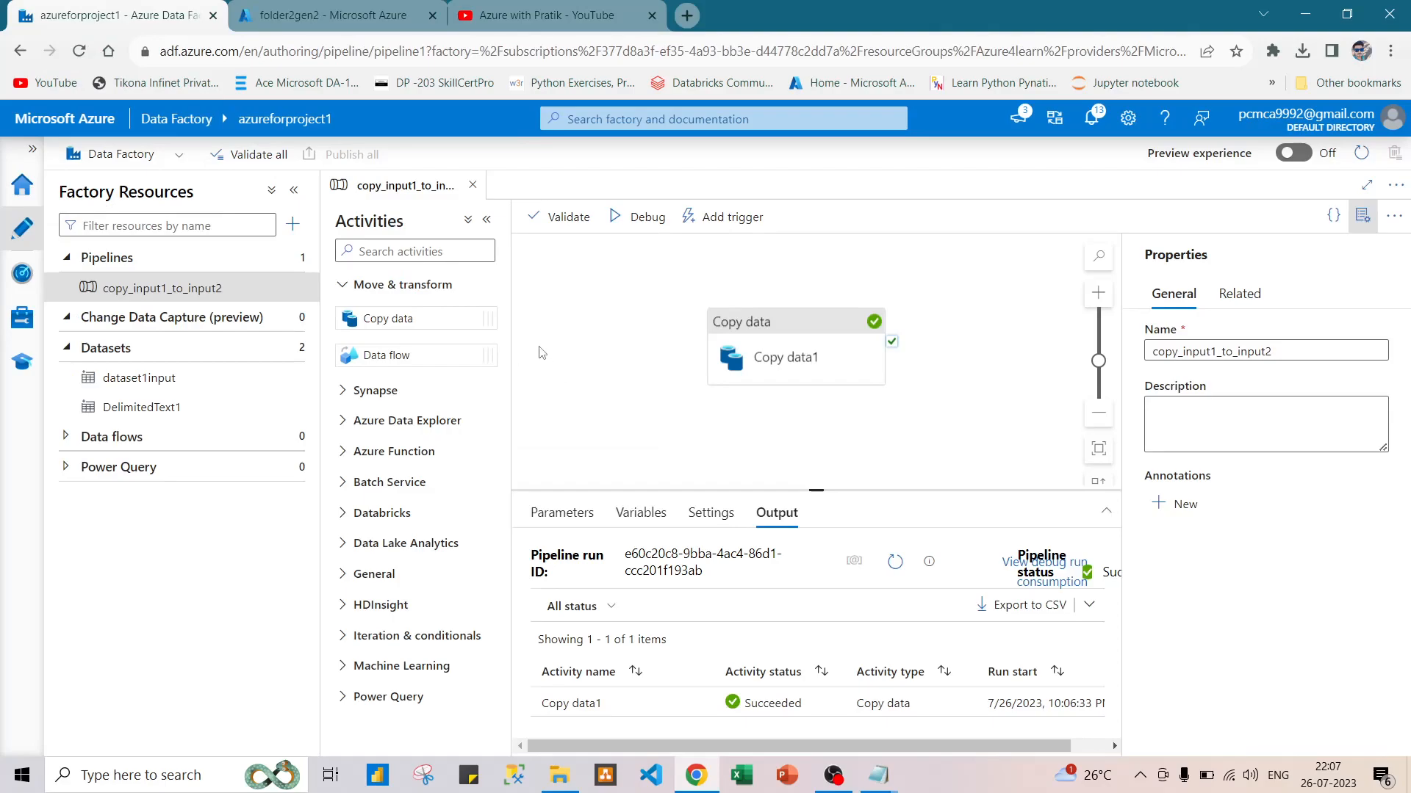
left_click(477, 27)
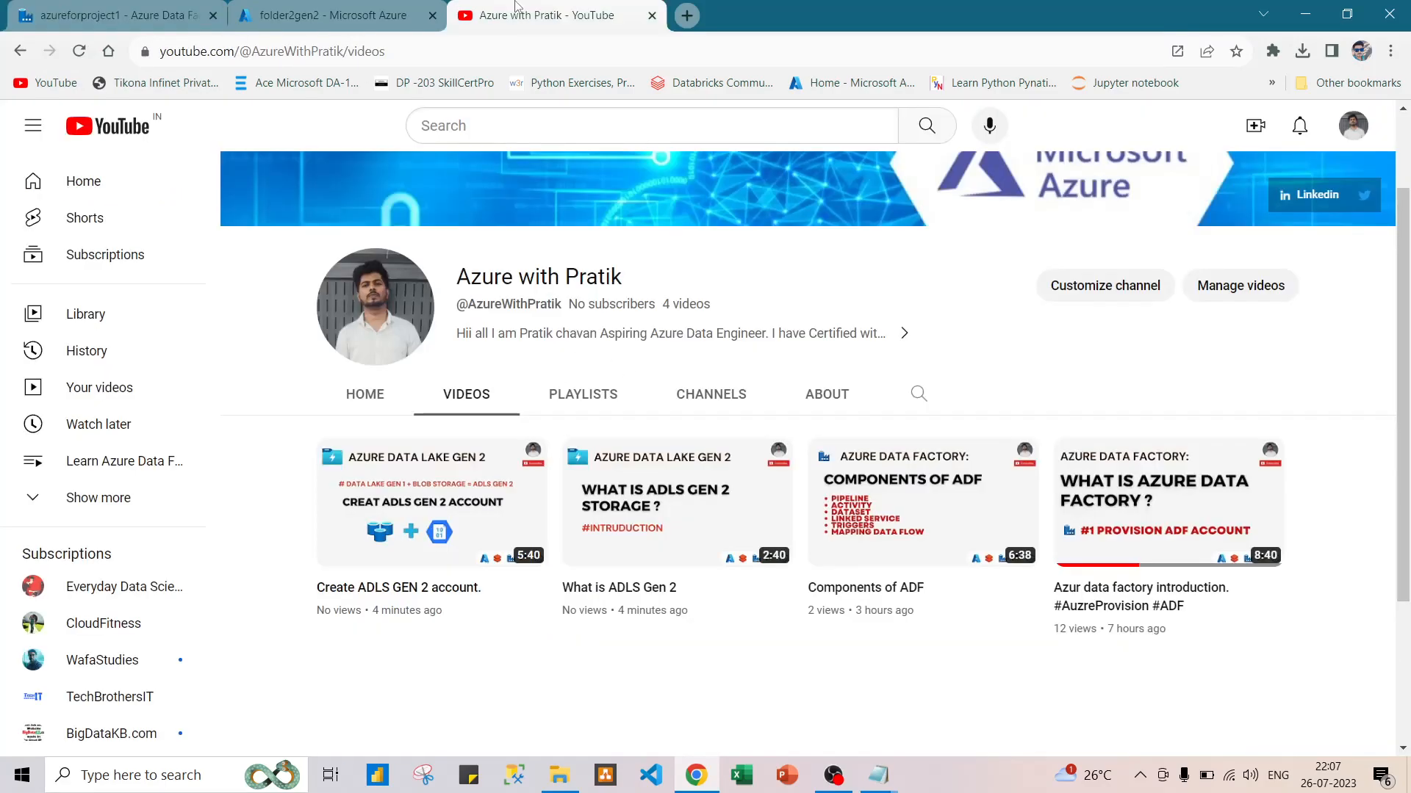